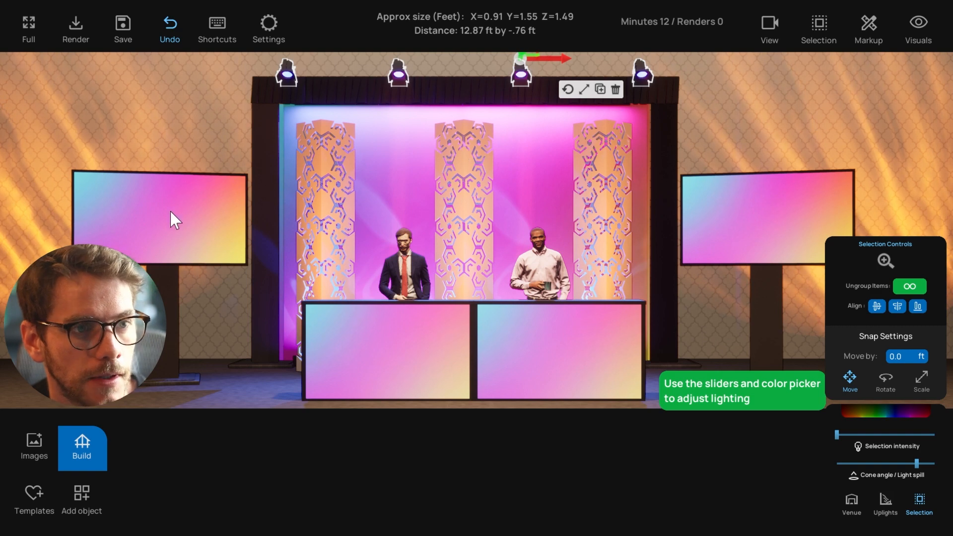
- Nudge the left TV stand slightly outward, undo the move and clear the selection
click(170, 209)
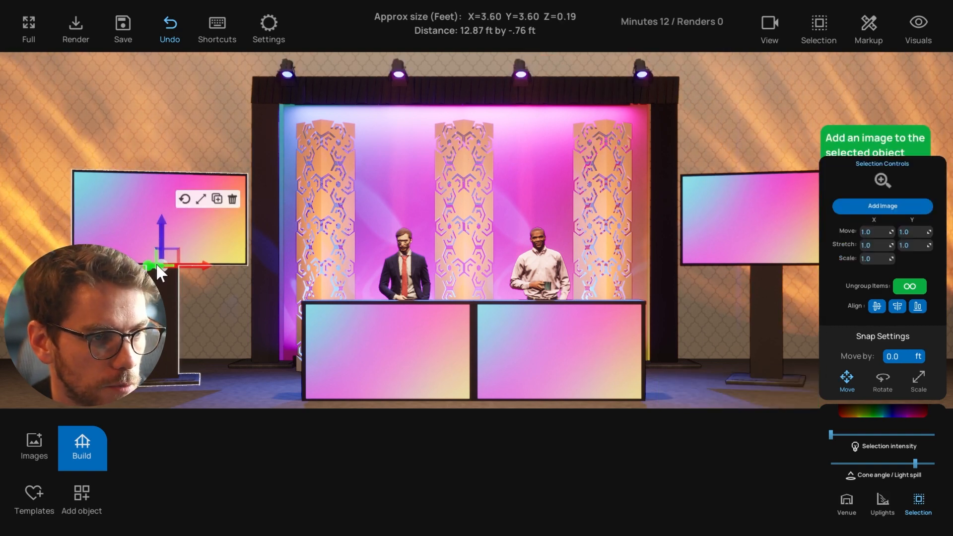
drag(193, 269, 187, 269)
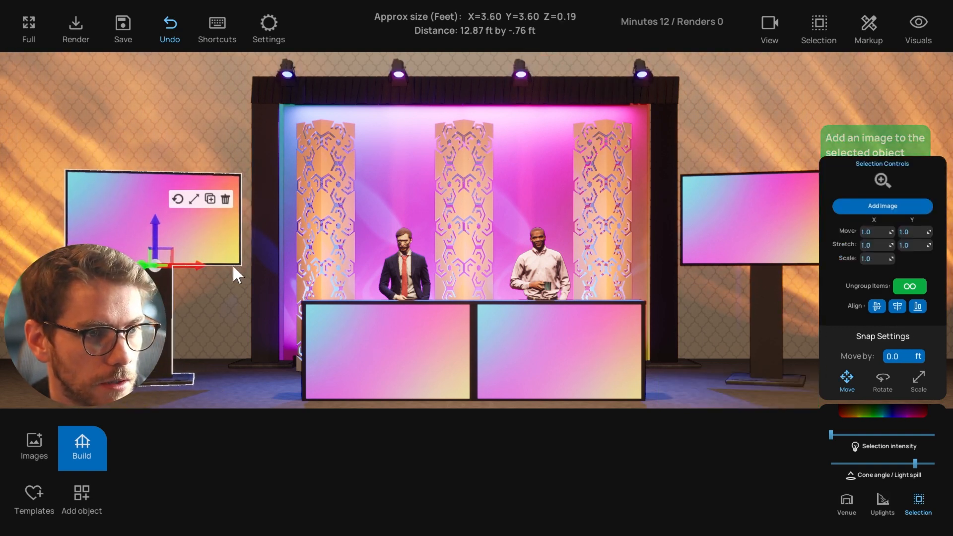
key(ctrl+z)
click(195, 127)
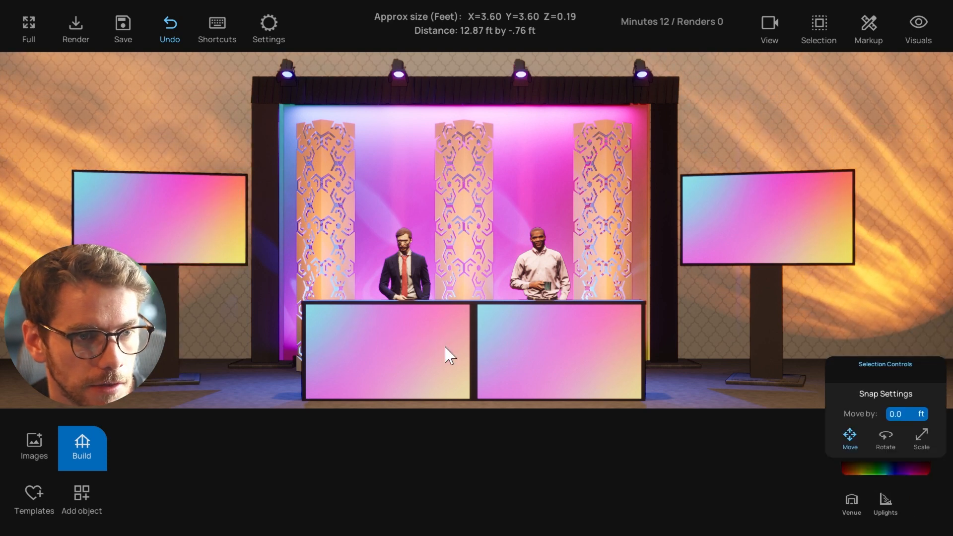
- Check the grouped overhead spotlights and examine the whole stage set from several distances
click(285, 72)
click(224, 94)
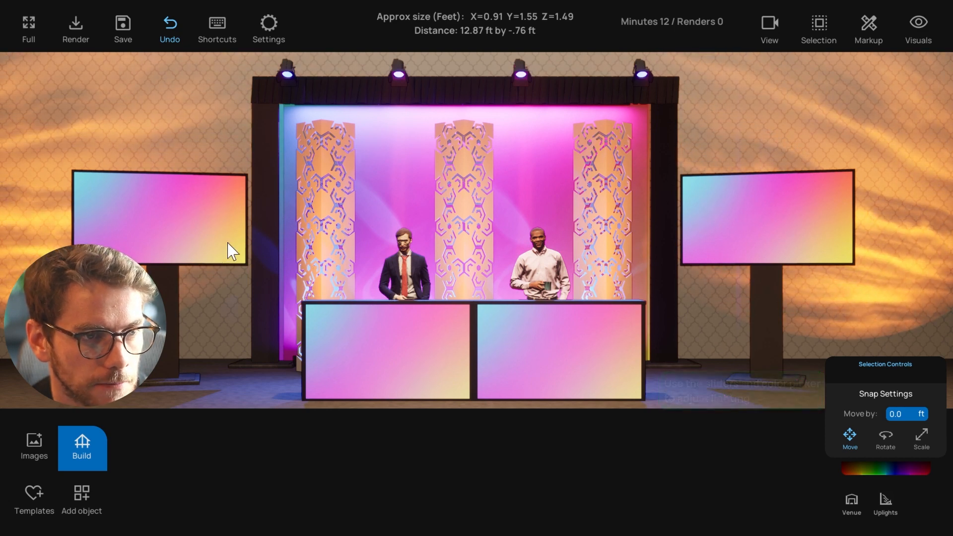
scroll(377, 323, down, 5)
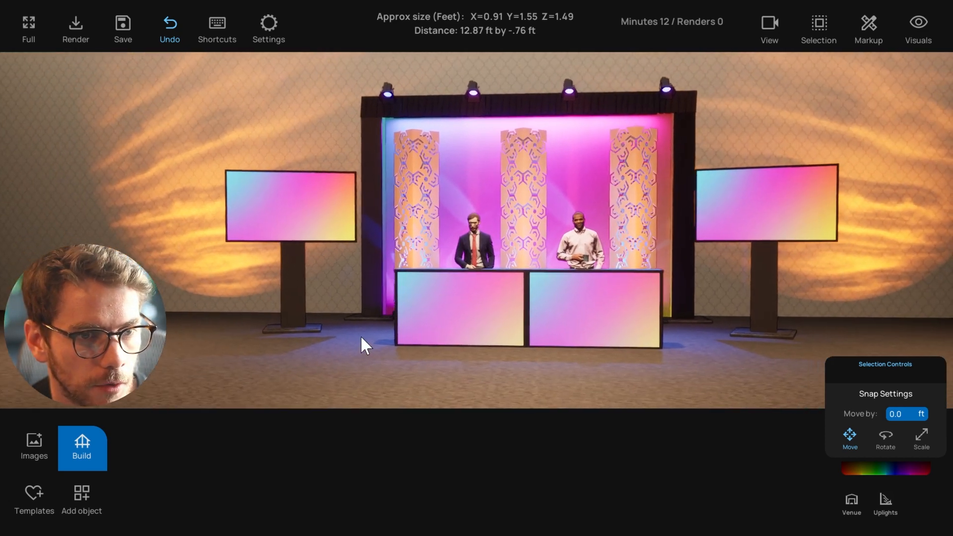
scroll(412, 329, down, 5)
middle_drag(463, 323, 442, 320)
scroll(499, 323, up, 8)
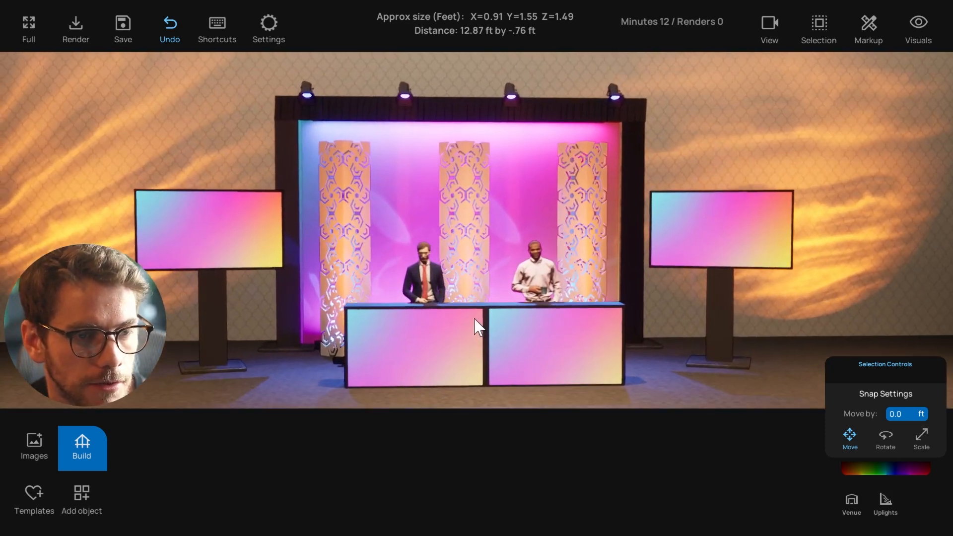
scroll(474, 328, up, 2)
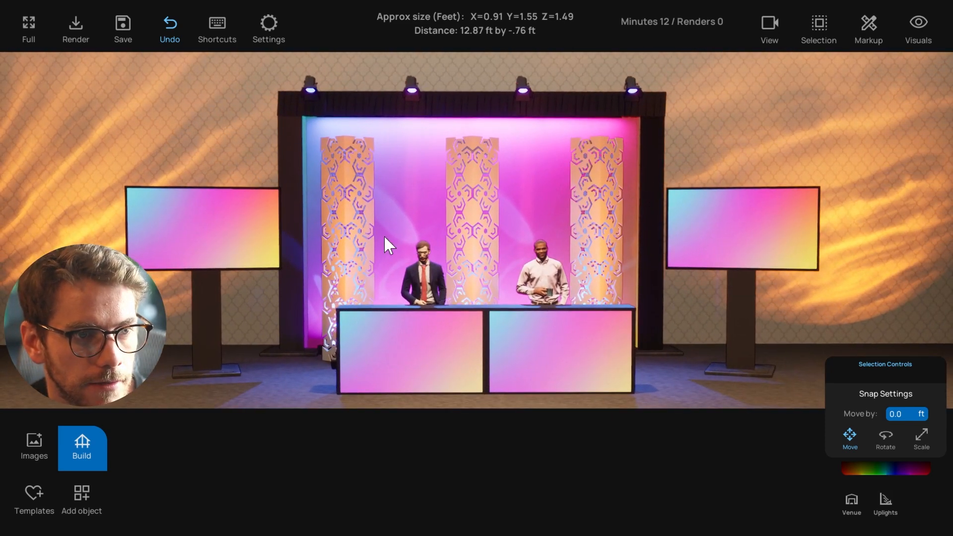
scroll(315, 228, up, 4)
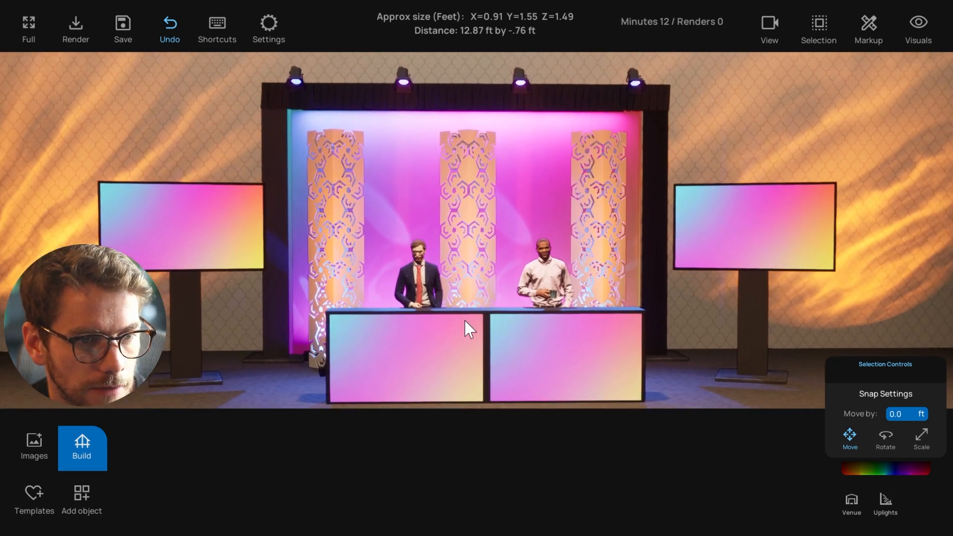
- Move the video counter slightly left in front of the backdrop and deselect it
click(467, 327)
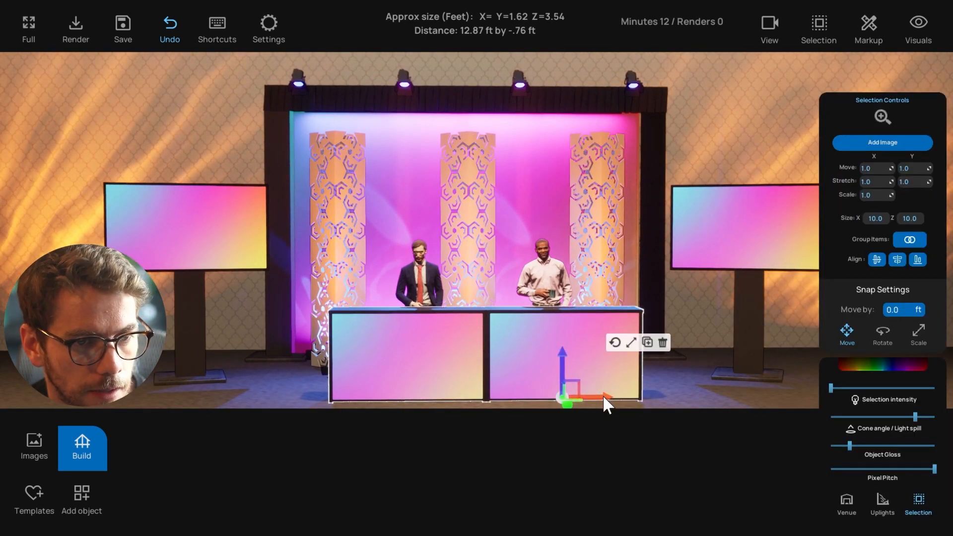
drag(604, 396, 598, 396)
click(716, 142)
scroll(713, 139, up, 2)
scroll(713, 139, down, 1)
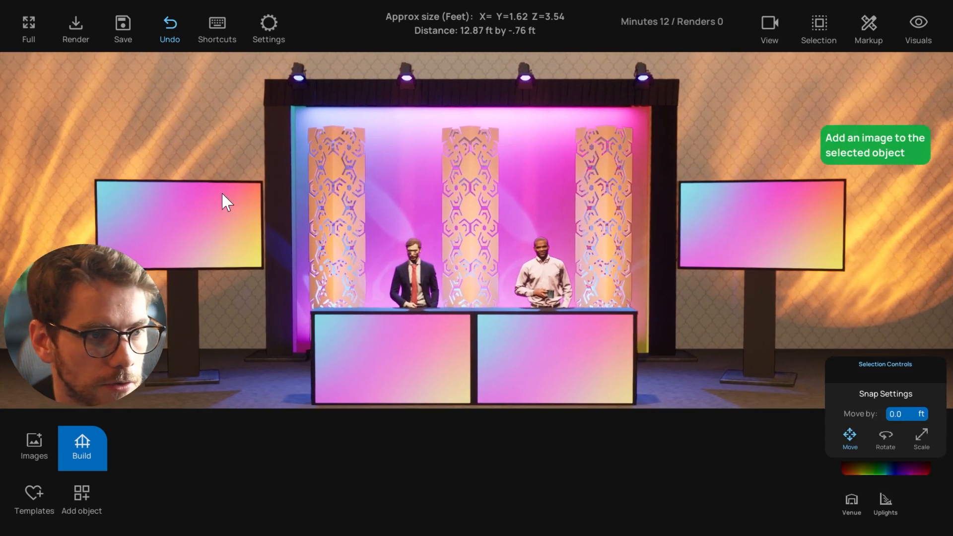
- Focus on the left TV stand and inspect it and the patterned columns from the side
click(221, 193)
key(f)
right_drag(290, 229, 480, 273)
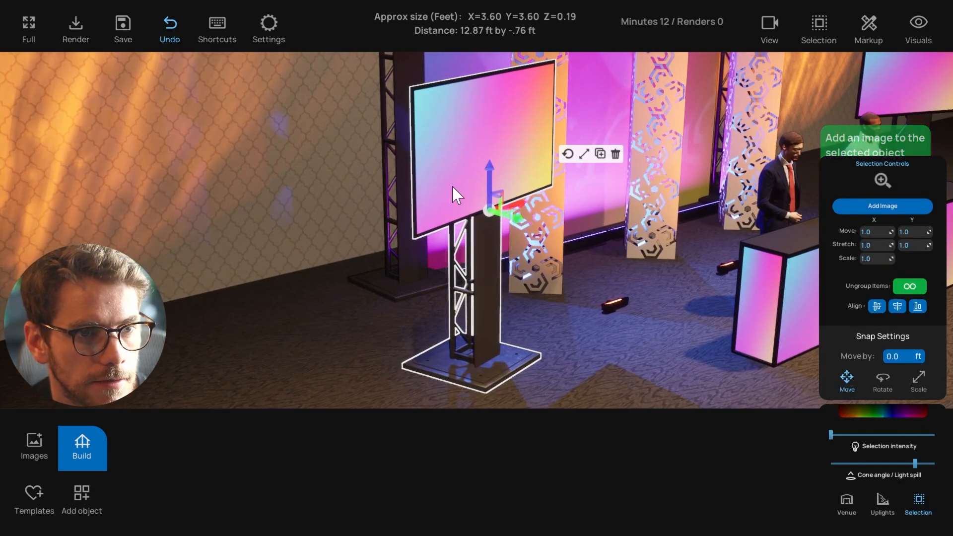
right_drag(455, 193, 518, 188)
click(474, 187)
click(518, 189)
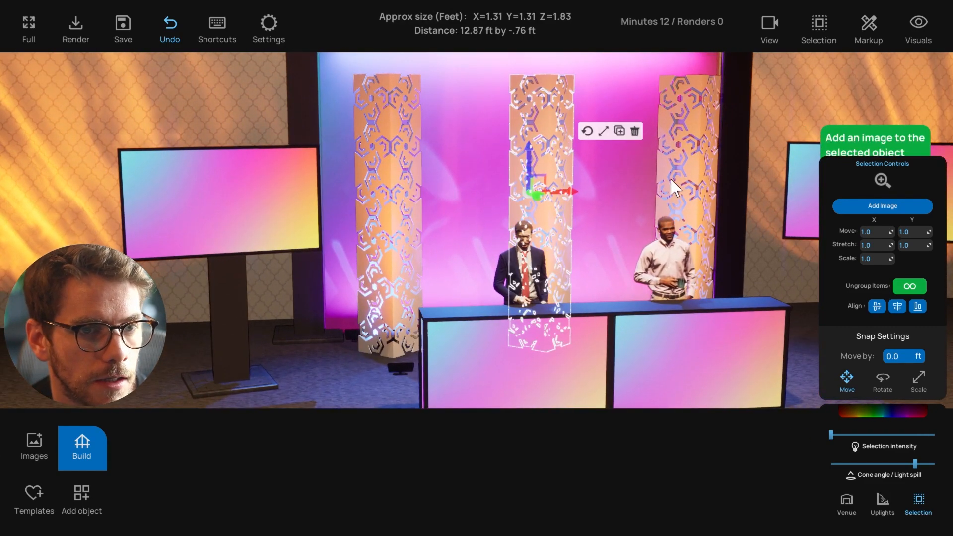
click(690, 198)
right_drag(690, 199, 533, 189)
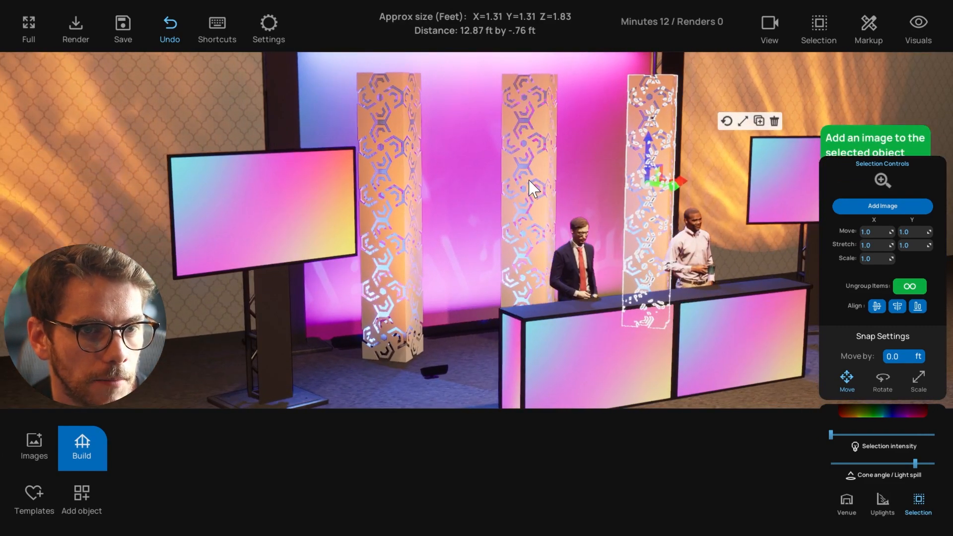
- Disable Group lock in the selection options and pick only the top panel of the middle column
click(818, 29)
click(823, 66)
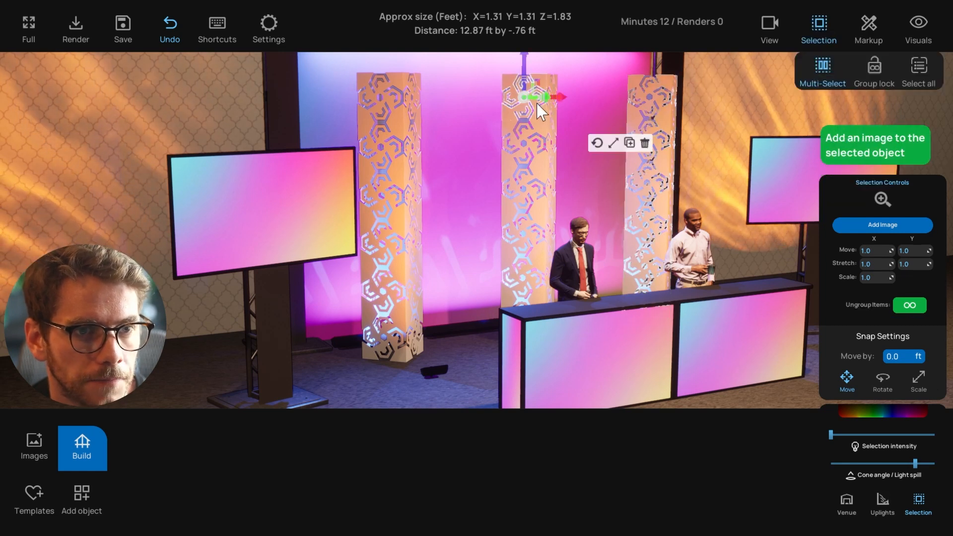
click(527, 149)
click(525, 92)
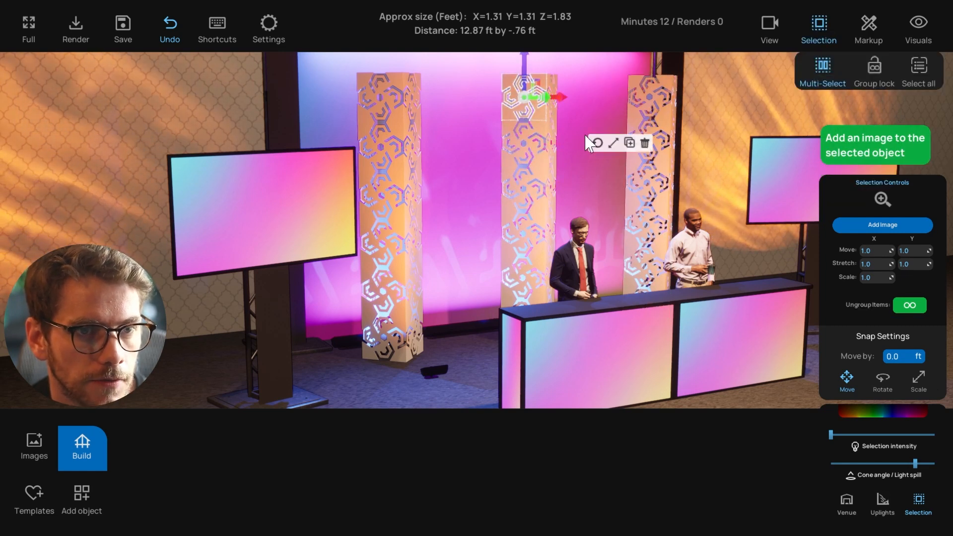
- Turn Group lock back on and select the entire left patterned column as one group
click(875, 70)
click(878, 65)
right_drag(641, 125, 452, 285)
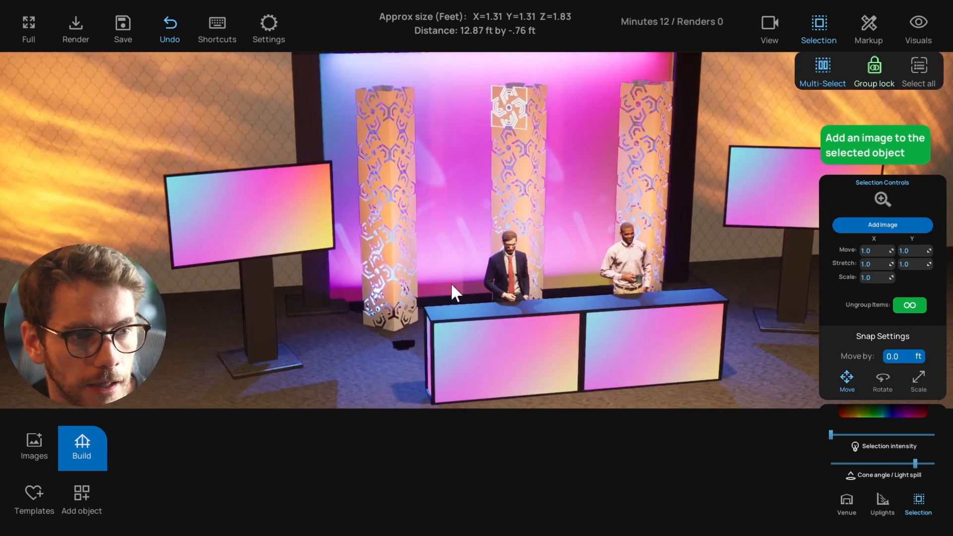
right_drag(390, 329, 382, 350)
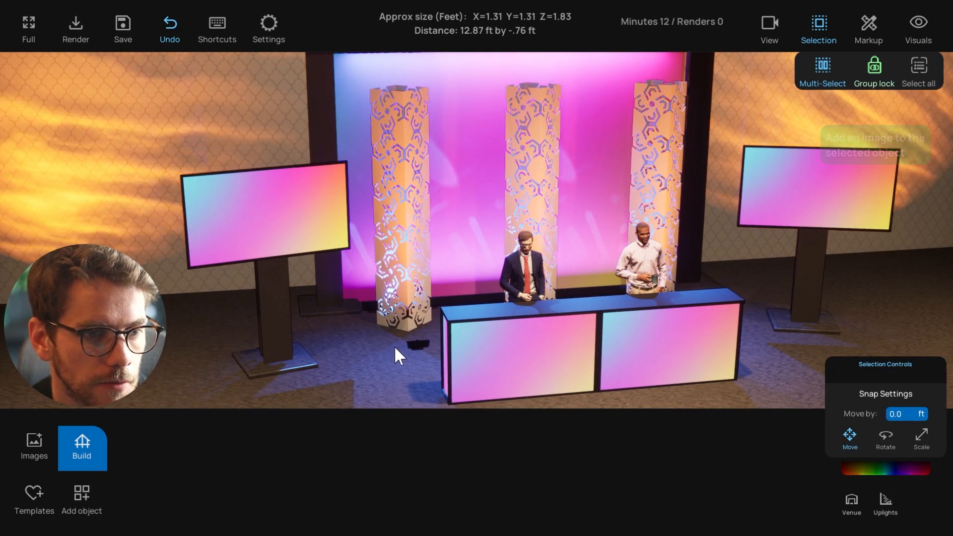
click(386, 232)
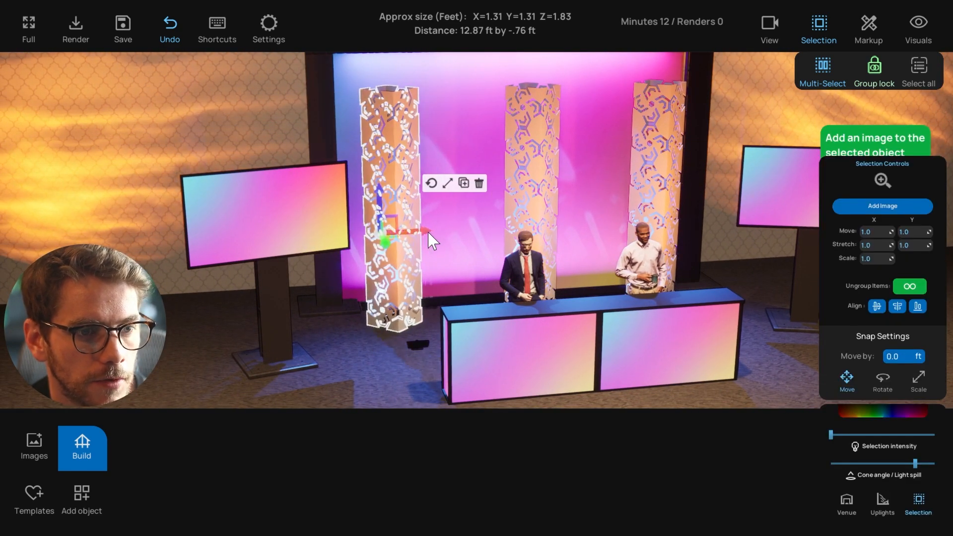
- Recolour the grouped light bars along the backdrop's base and top edge to purple, hex sRGB 7657D4FF
click(390, 347)
right_drag(390, 348, 453, 265)
click(454, 338)
right_drag(454, 338, 458, 250)
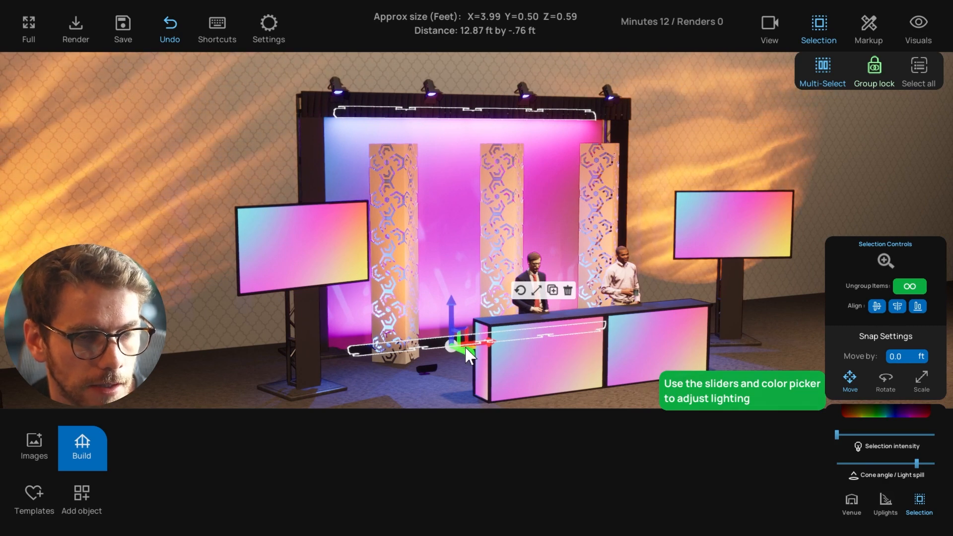
right_drag(429, 345, 454, 344)
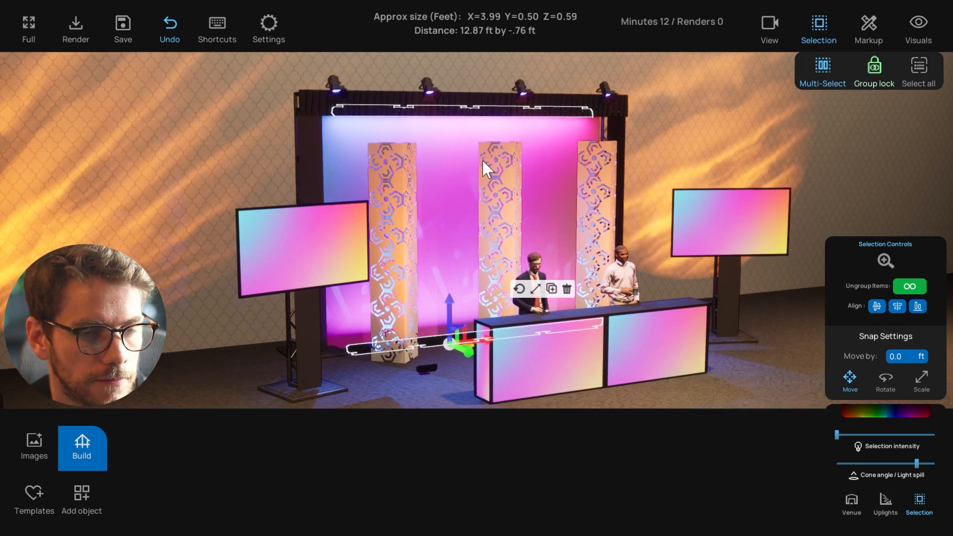
click(883, 412)
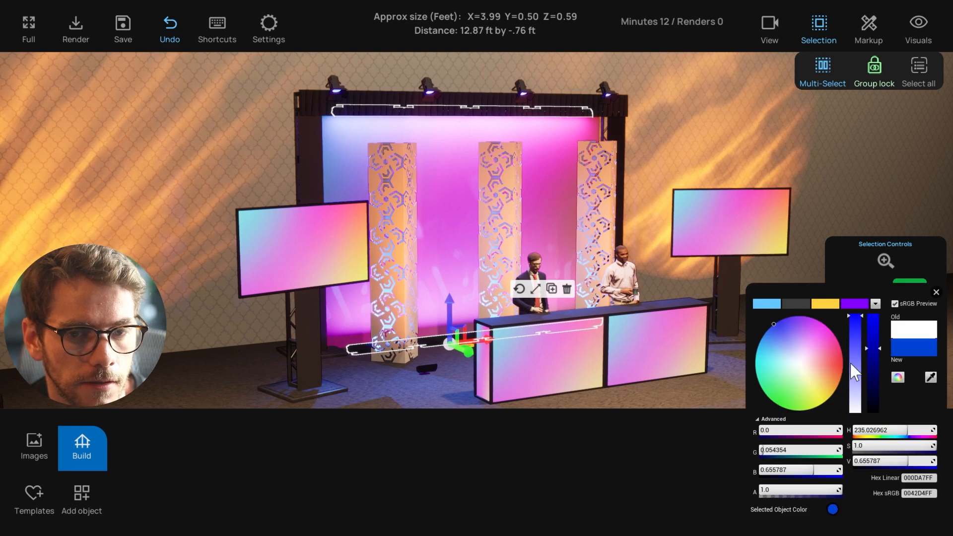
drag(798, 341, 778, 323)
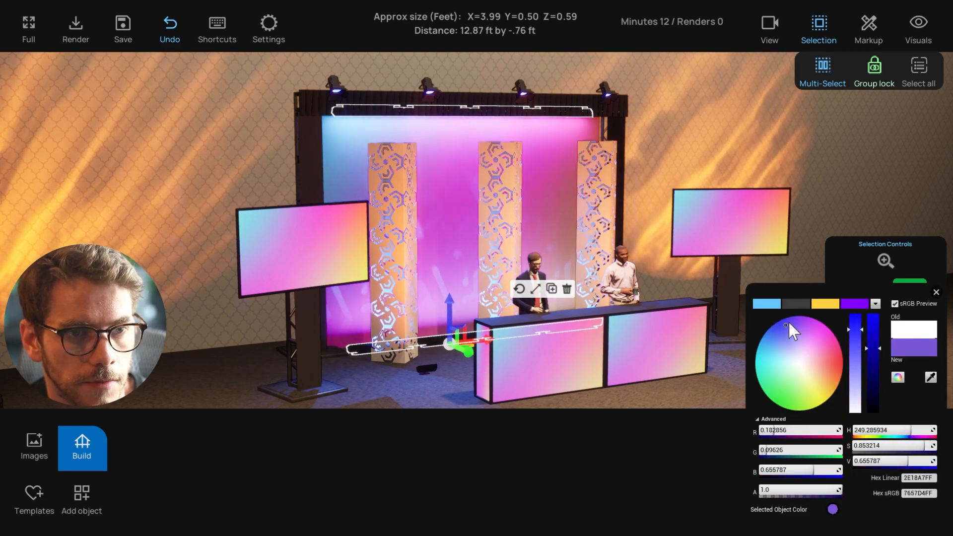
click(937, 292)
right_drag(735, 301, 535, 247)
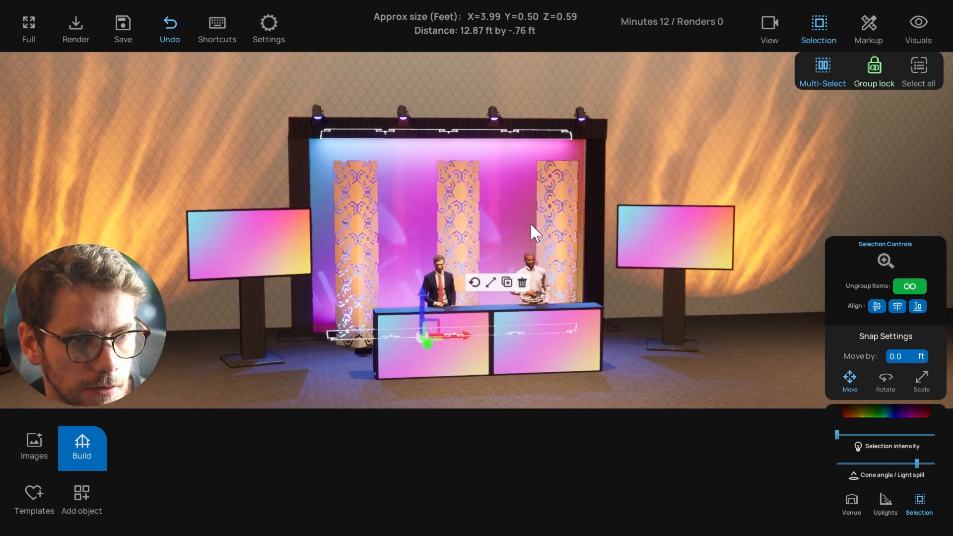
- Place a copy of the right patterned column beyond the right TV stand and delete that copy
click(557, 251)
right_drag(564, 219, 557, 238)
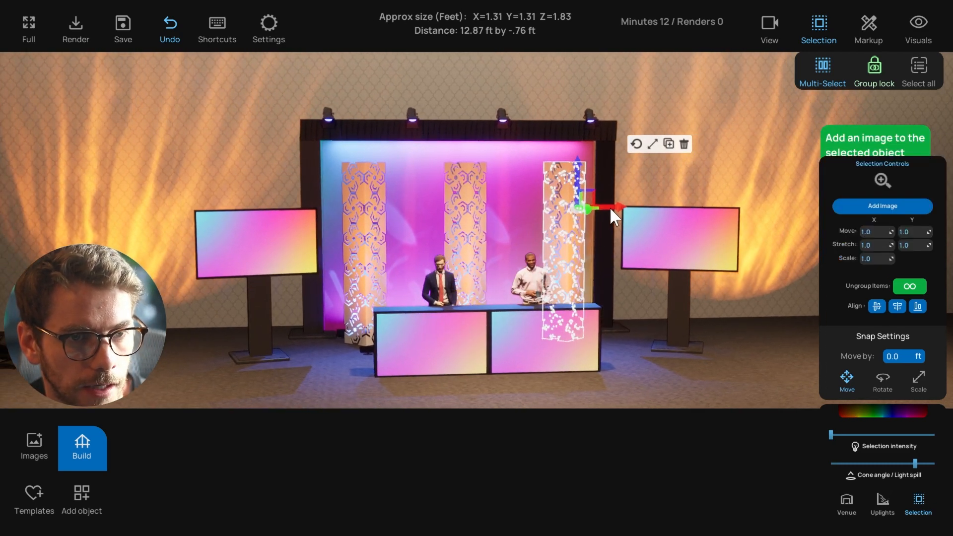
drag(610, 208, 810, 210)
key(d)
key(s)
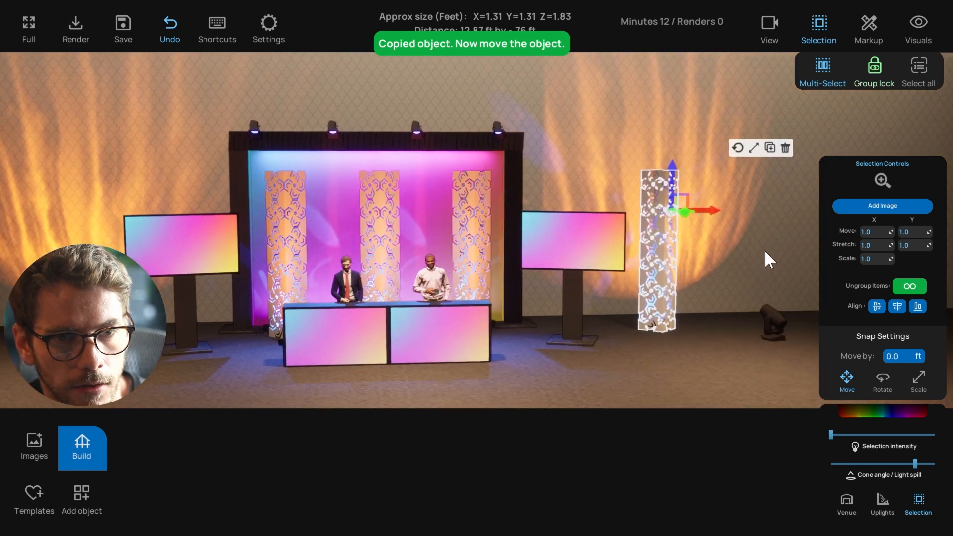
click(697, 288)
click(671, 267)
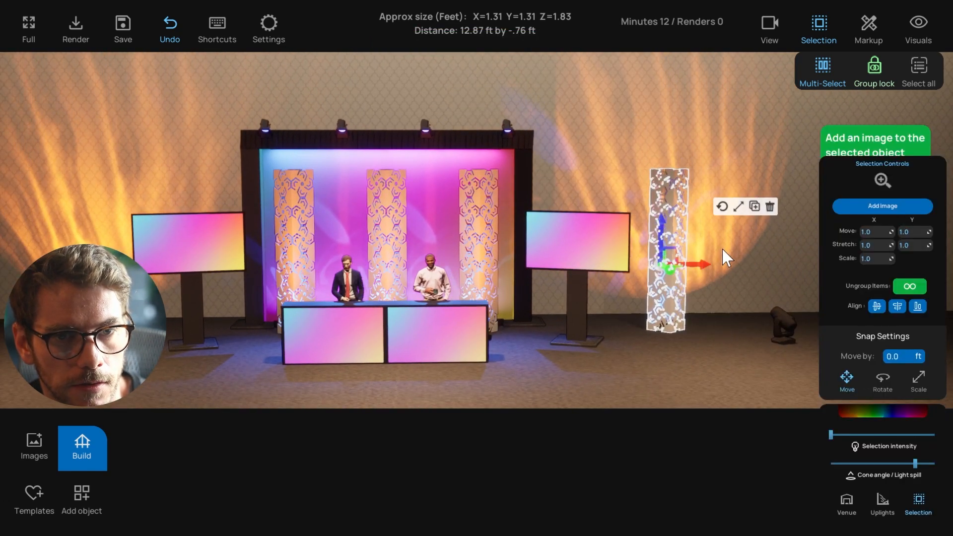
click(770, 211)
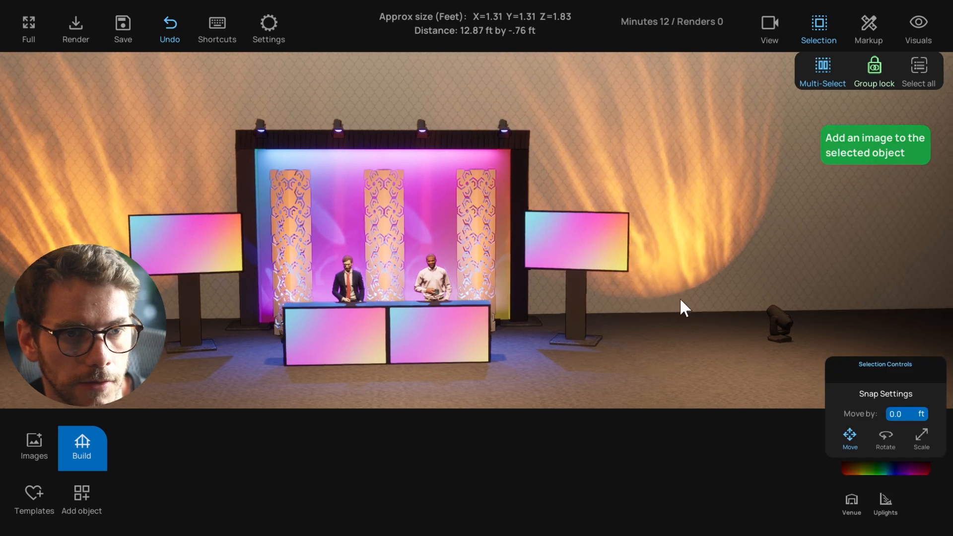
- Place a copy of the right TV stand directly beside the original and delete that copy
key(a)
key(s)
click(630, 254)
key(ctrl+c)
drag(666, 271, 773, 269)
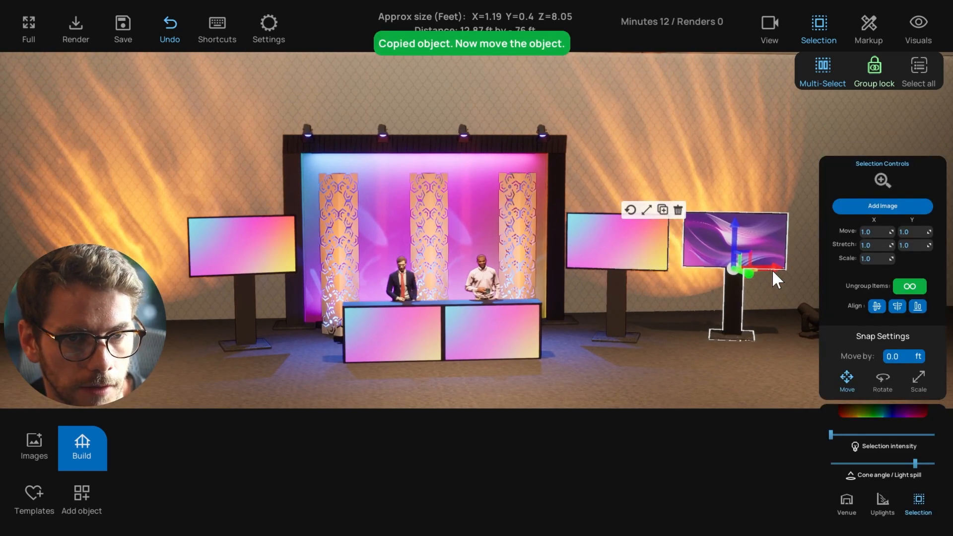
key(d)
click(682, 341)
click(730, 258)
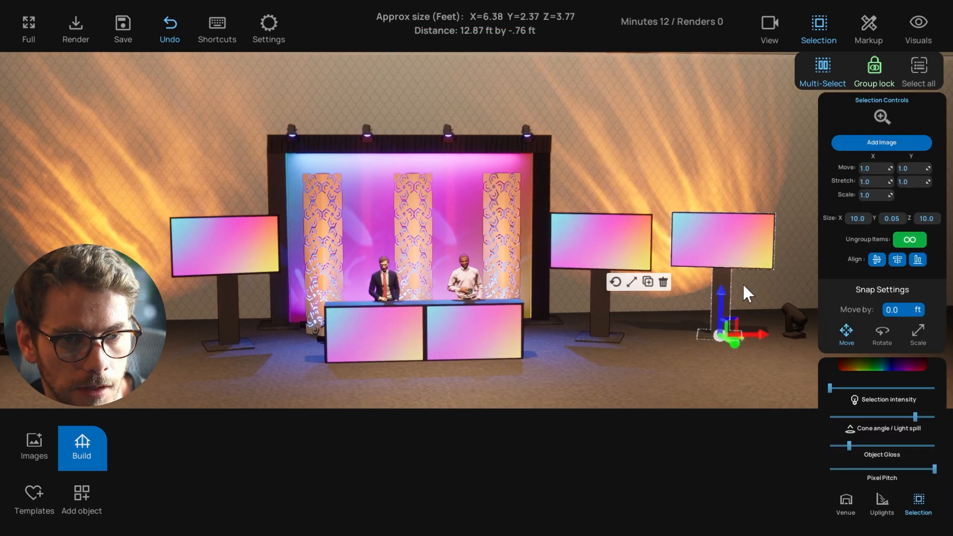
click(664, 282)
- Look over the whole stage set from the front, including both TV stands and the floor light
key(w)
right_drag(678, 356, 561, 366)
key(s)
key(d)
key(w)
key(a)
key(d)
key(s)
key(a)
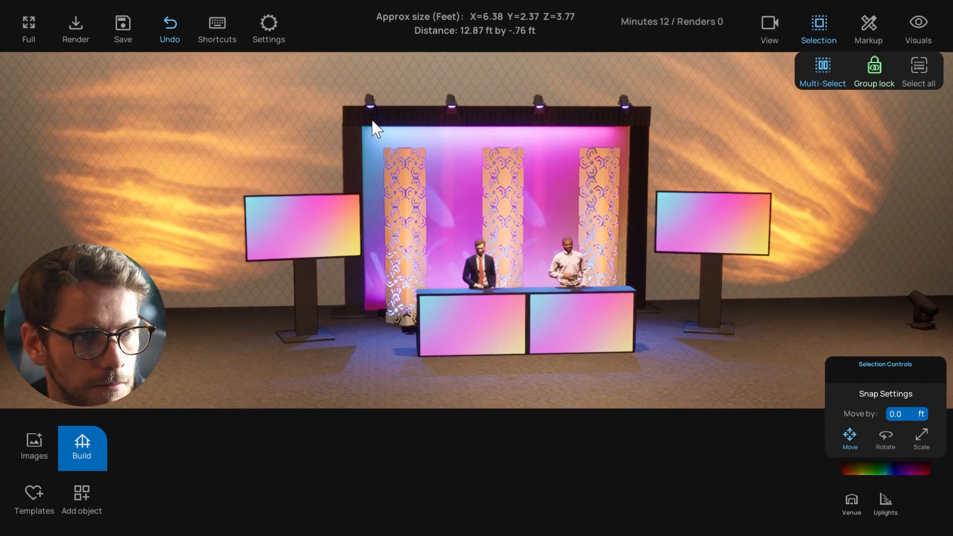
- Copy the draped backdrop frame off to the side and delete that copy
click(373, 120)
right_drag(331, 171, 428, 135)
alt+drag(429, 135, 738, 151)
click(646, 65)
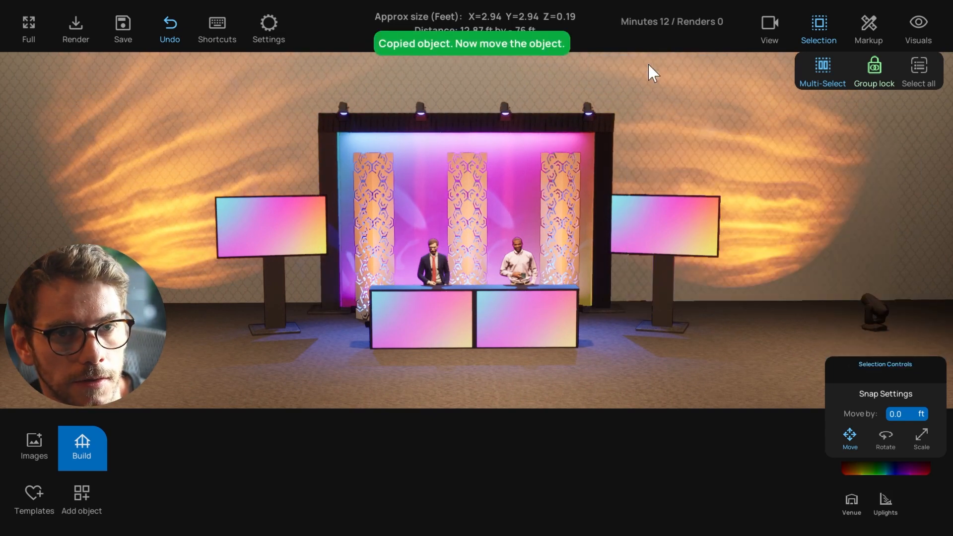
- Check the grouping of the left patterned column and the row of overhead spotlights by selecting each in turn
right_drag(627, 214, 571, 304)
scroll(538, 360, up, 1)
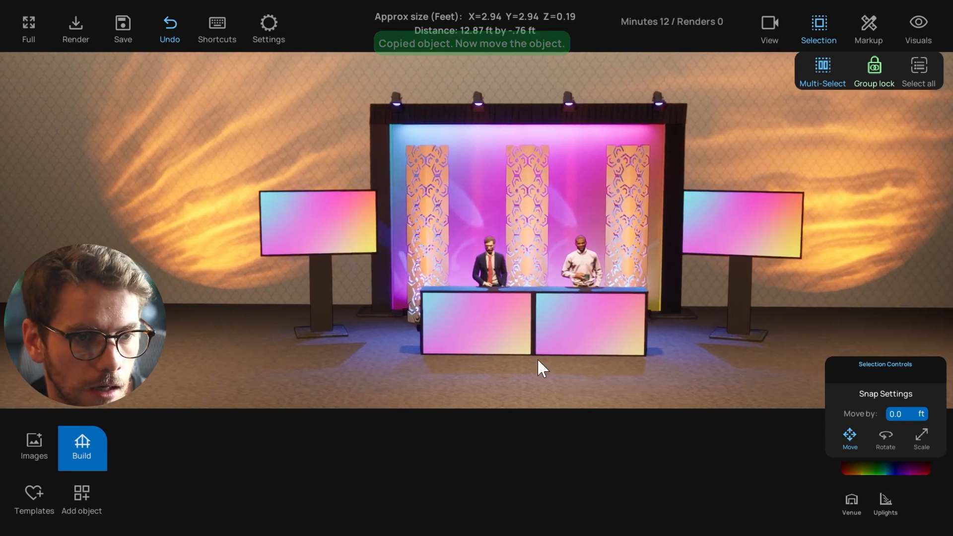
right_drag(537, 360, 398, 211)
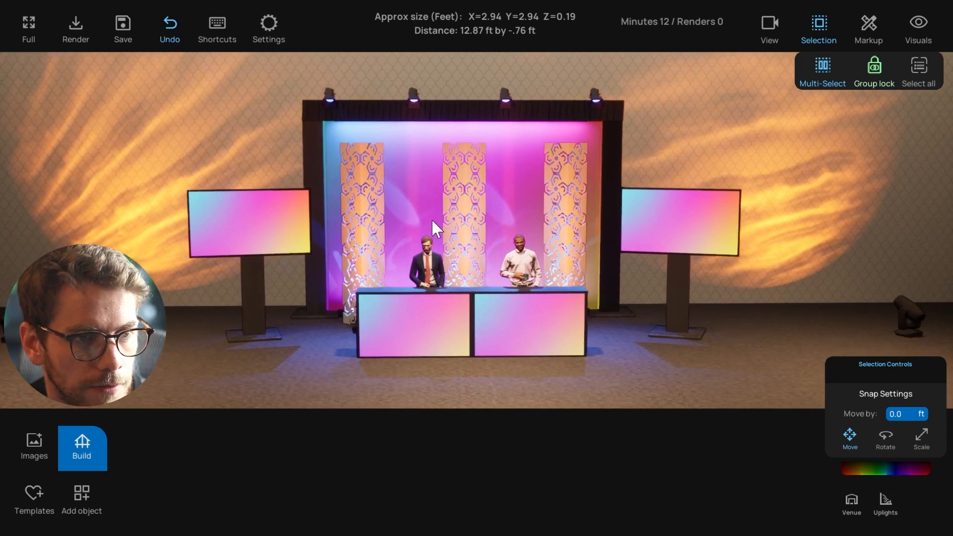
click(375, 191)
right_drag(351, 189, 392, 206)
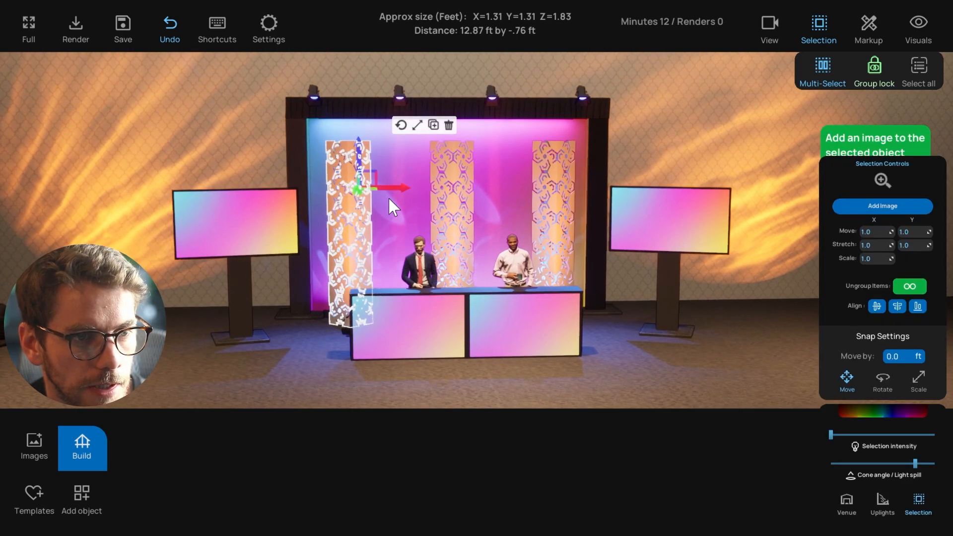
right_drag(358, 173, 341, 243)
click(317, 363)
click(350, 313)
click(306, 103)
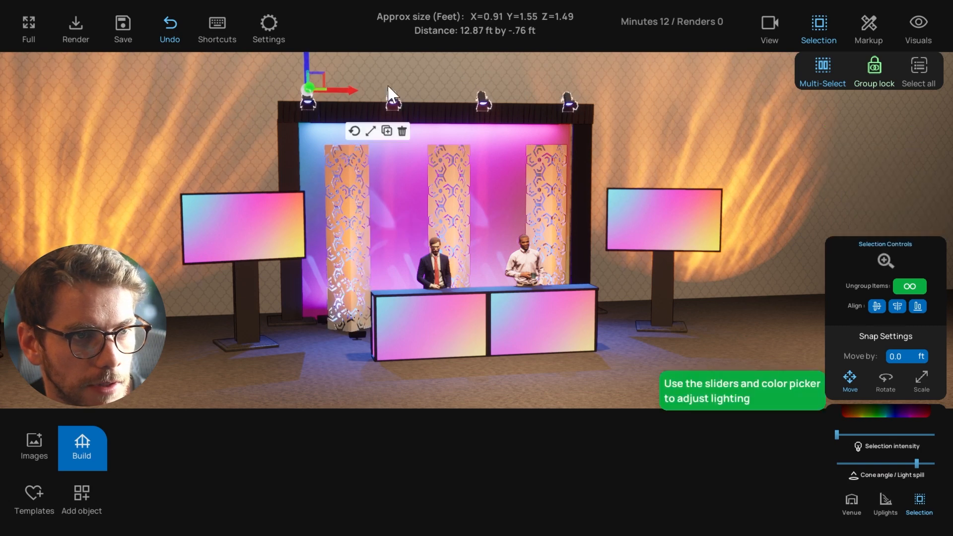
- Deselect the overhead spotlights and look through the Build options for the stage and the scenery tiles
click(458, 99)
right_drag(459, 184, 404, 321)
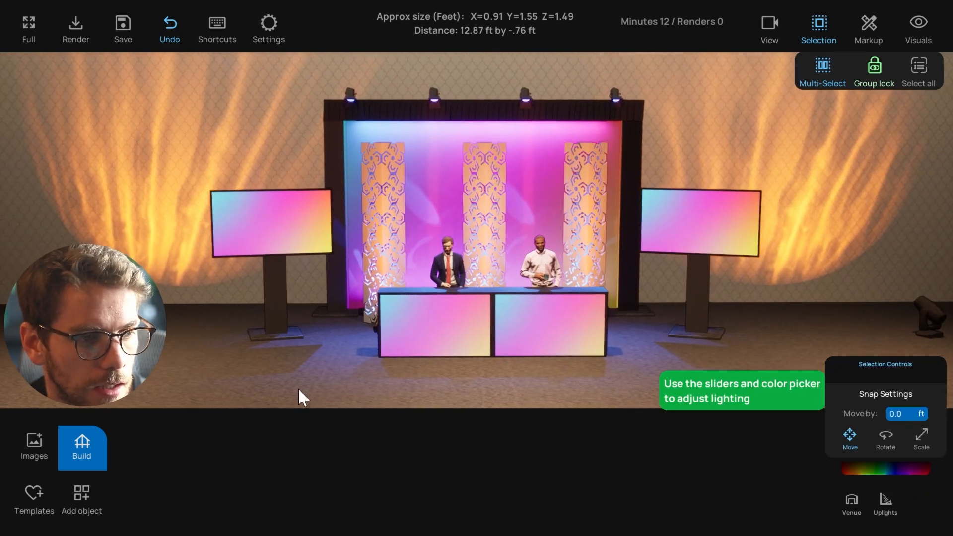
click(91, 445)
click(319, 425)
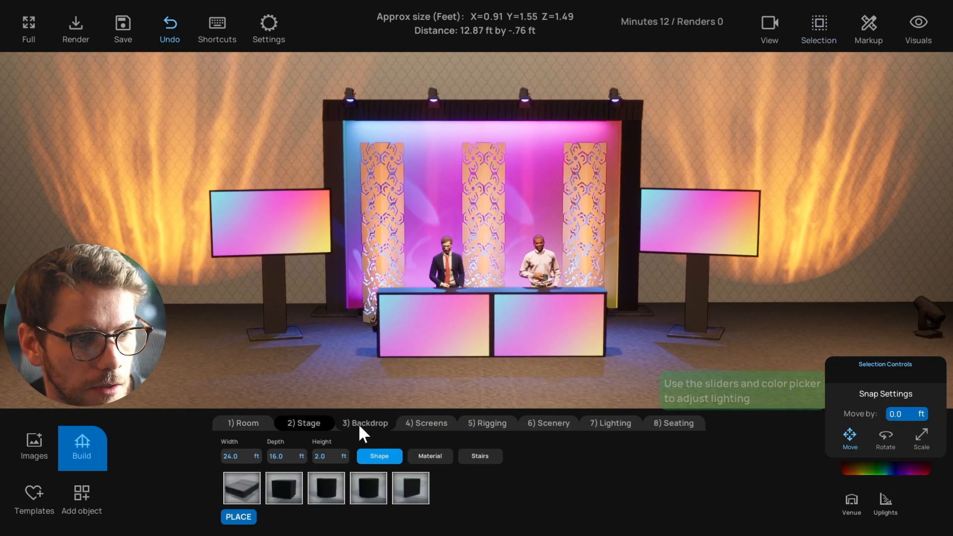
click(552, 425)
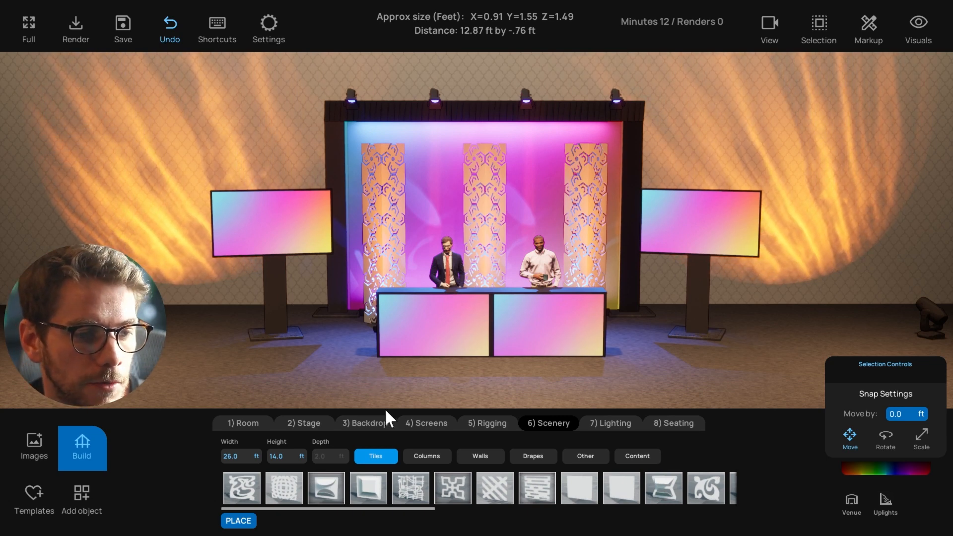
- Turn off the group lock, select individual tiles near the top of the right patterned column, and clear the selection
click(819, 28)
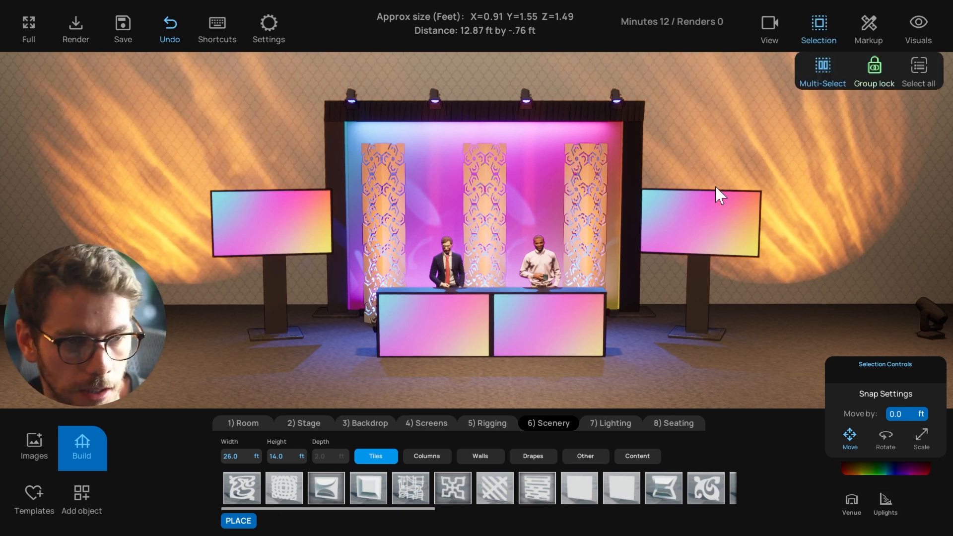
scroll(592, 251, down, 2)
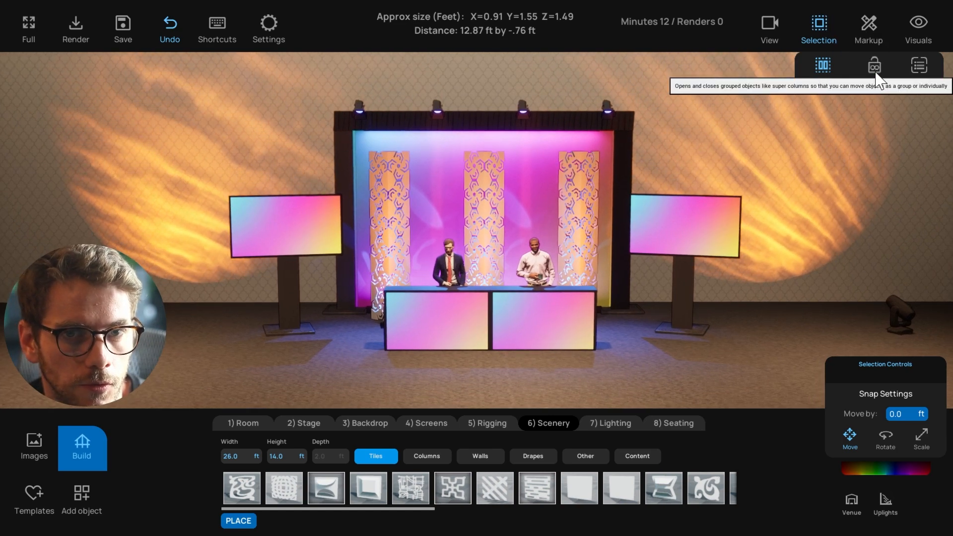
scroll(544, 201, up, 1)
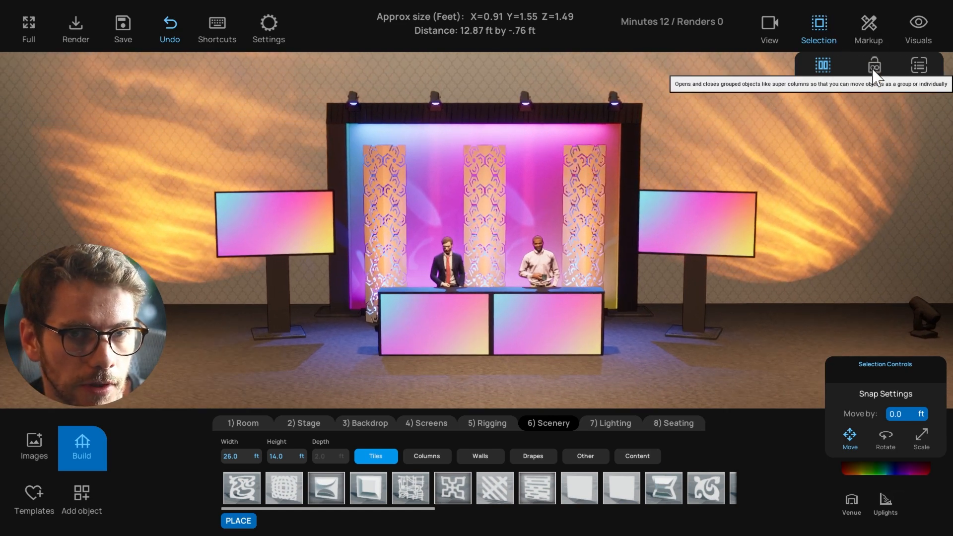
click(590, 171)
click(591, 193)
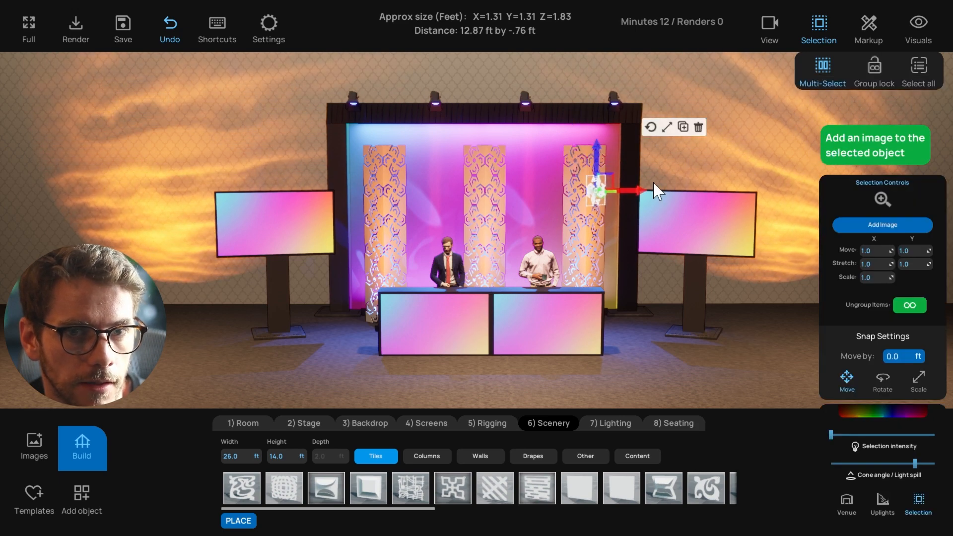
click(591, 174)
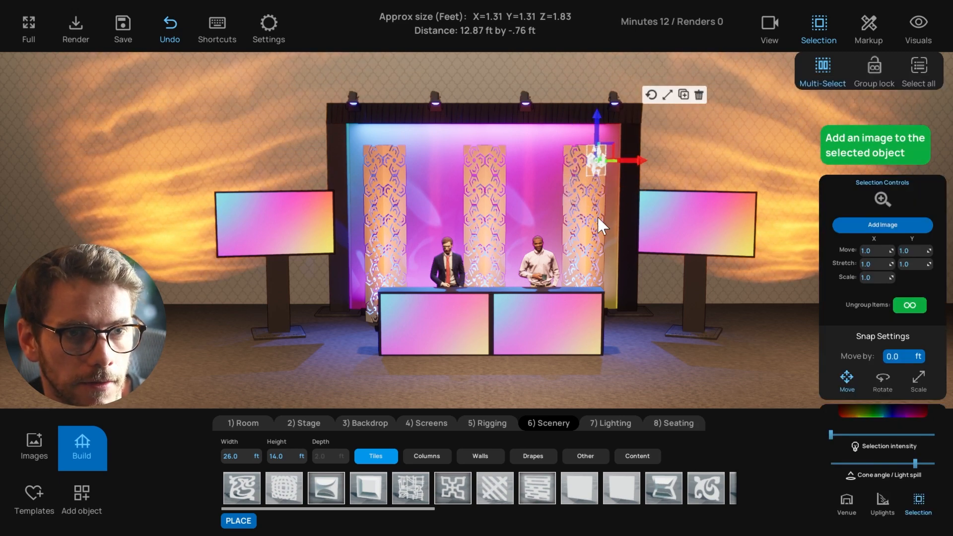
click(638, 345)
drag(638, 345, 557, 273)
- Switch to the top view and multi-select the three blue lights inside the patterned columns
key(t)
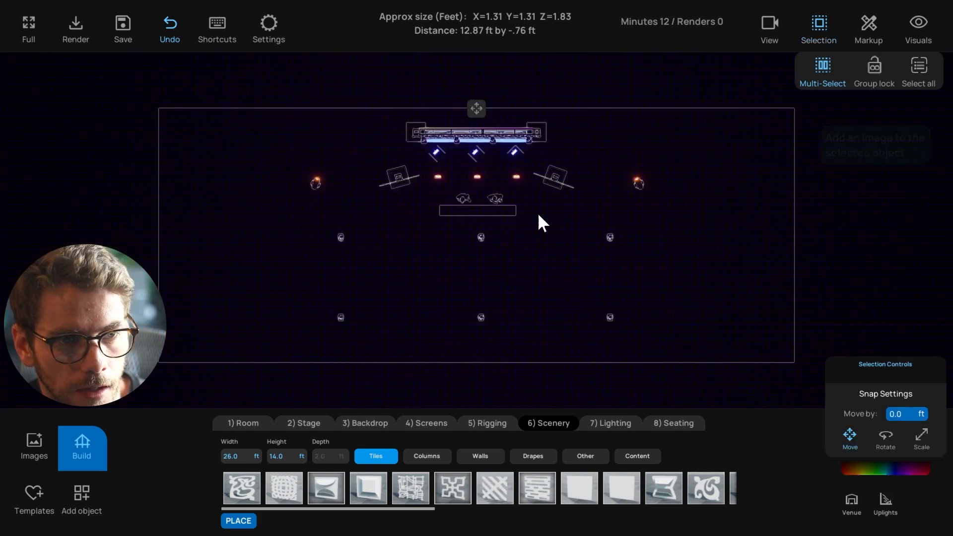
scroll(536, 208, up, 4)
drag(526, 168, 531, 206)
scroll(528, 135, up, 6)
drag(528, 135, 525, 229)
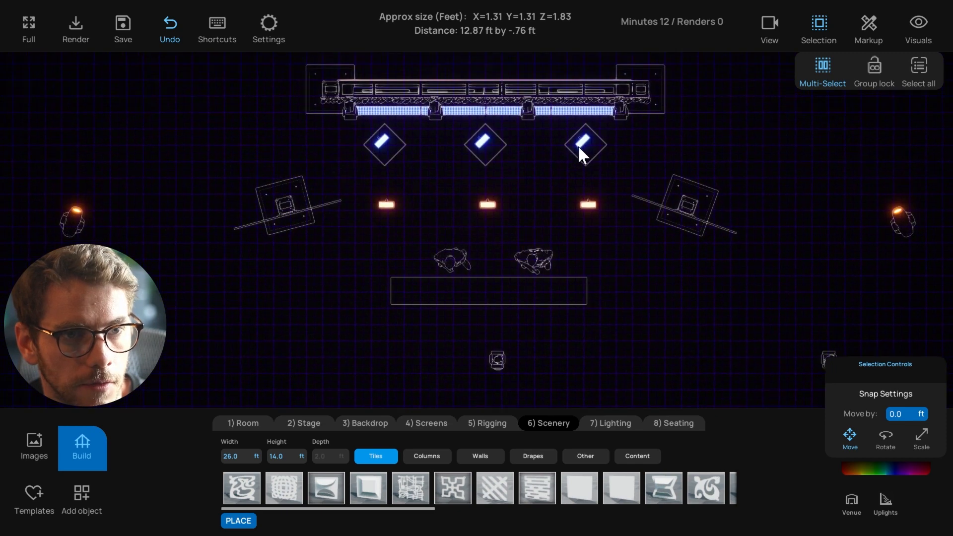
click(581, 151)
click(485, 145)
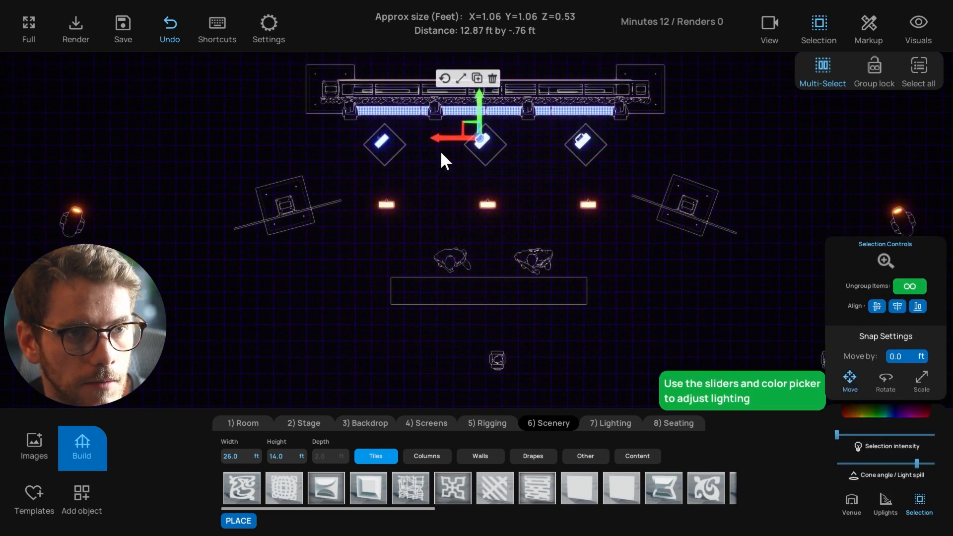
click(382, 142)
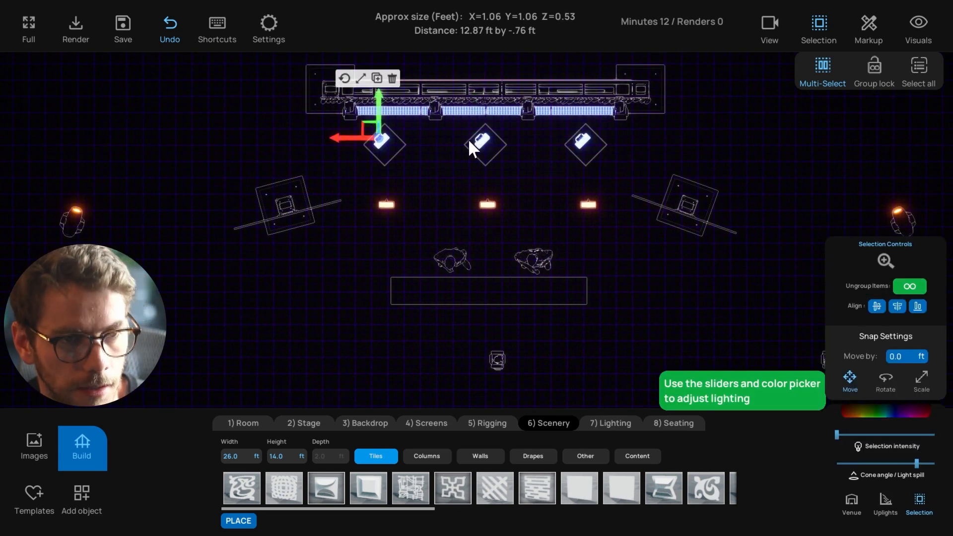
- Return to the perspective view and open the colour picker for the three selected column lights, then close it
key(t)
scroll(684, 294, down, 2)
scroll(680, 303, up, 3)
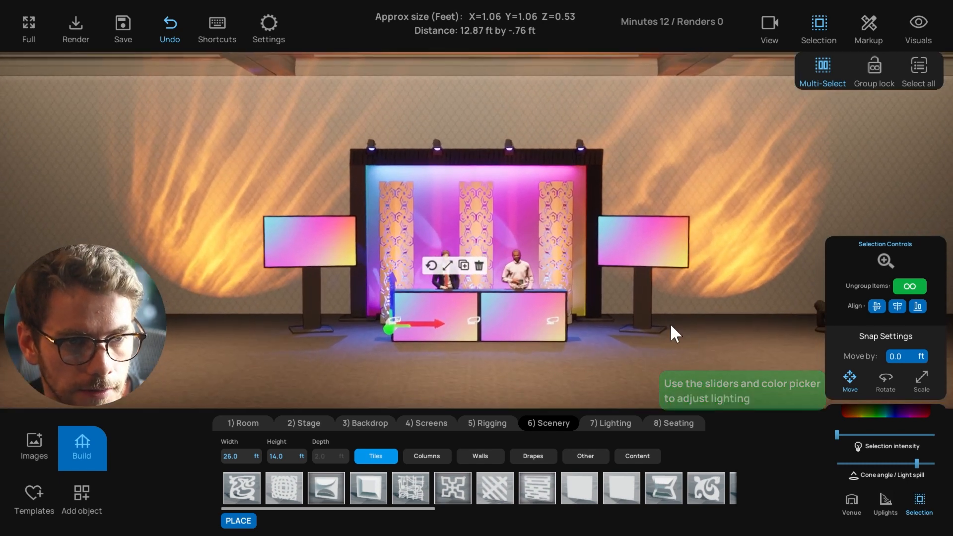
click(882, 414)
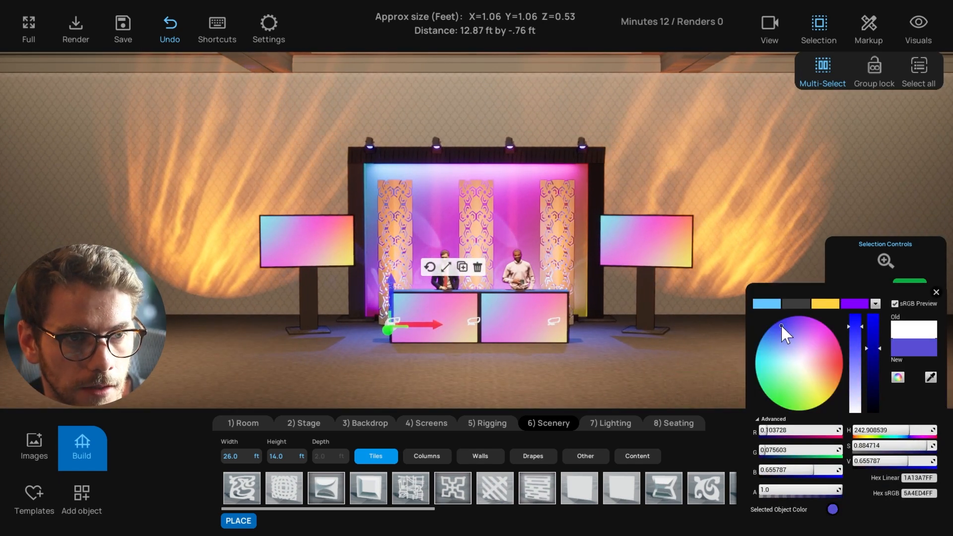
click(937, 292)
- Turn the group lock back on, select the right patterned column, and clear the selection
click(874, 72)
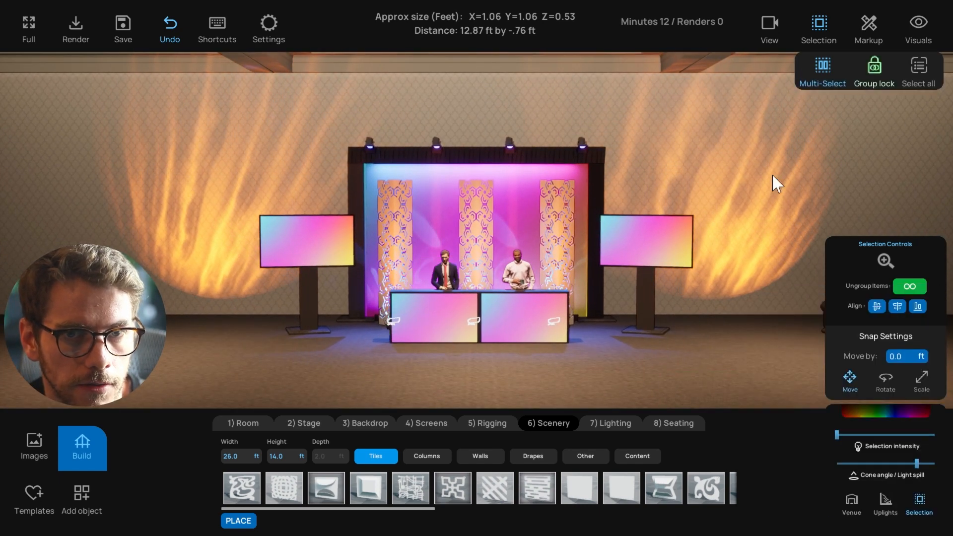
click(552, 203)
click(734, 161)
scroll(715, 202, up, 2)
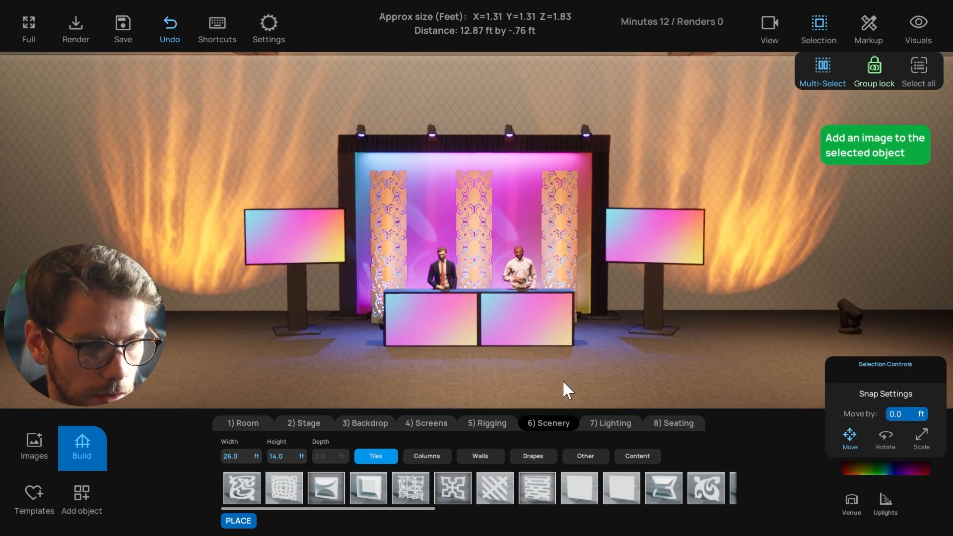
- Place an Atomic Super Column 1x6 from the Decor library on the floor in front of the desk and select the whole column
click(82, 493)
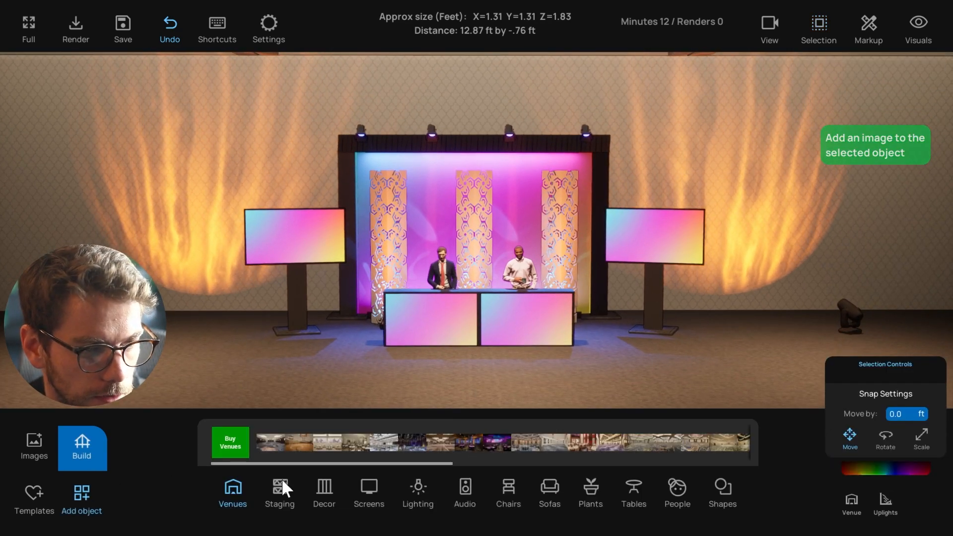
click(325, 495)
scroll(412, 377, up, 3)
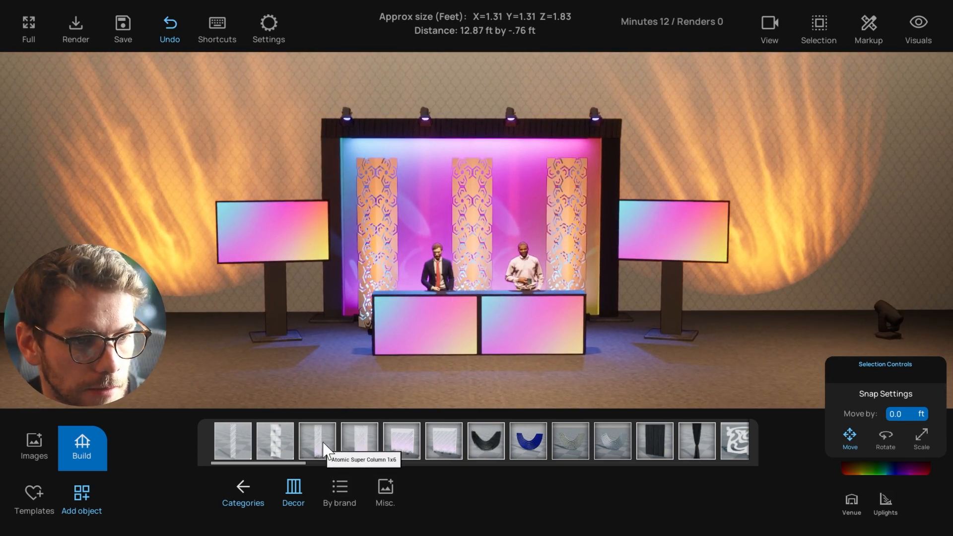
drag(324, 450, 457, 390)
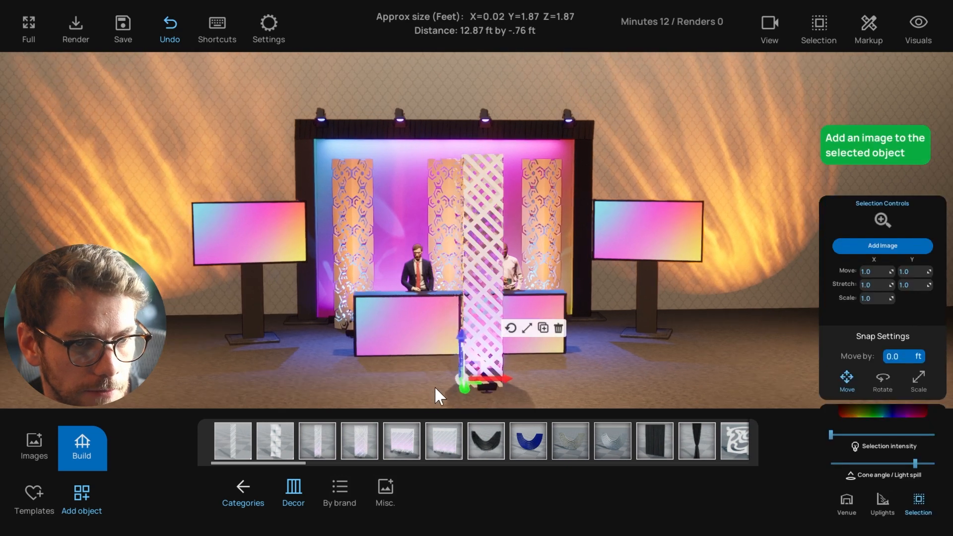
right_drag(434, 386, 456, 359)
click(493, 323)
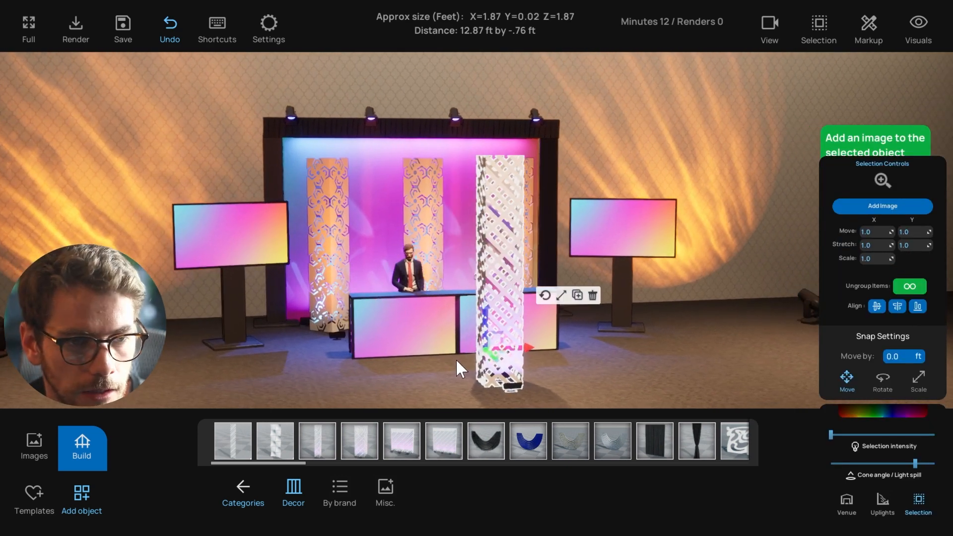
right_drag(512, 302, 523, 306)
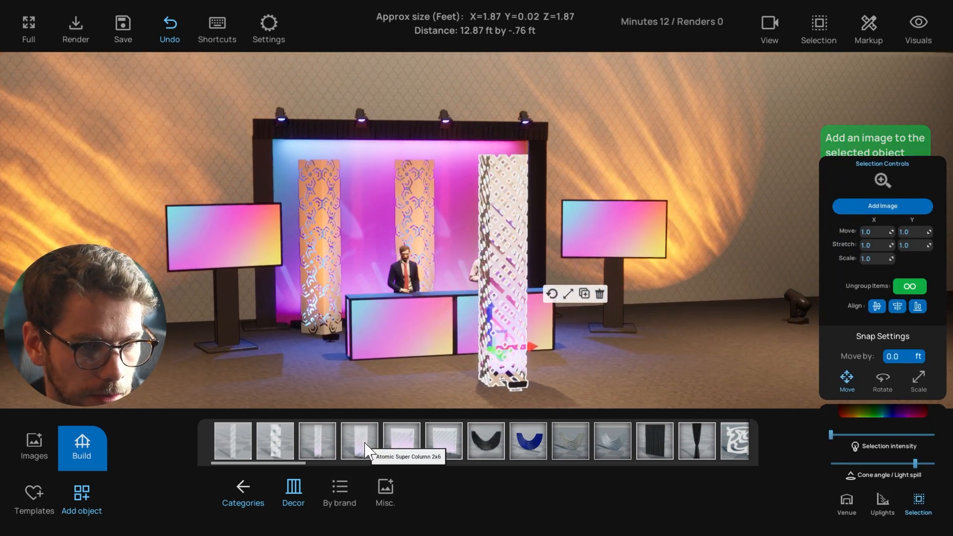
- Place an Atomic Super Column 2x6 beside the 1x6 column and select it as a group
drag(365, 429, 374, 393)
right_drag(375, 392, 365, 360)
click(365, 360)
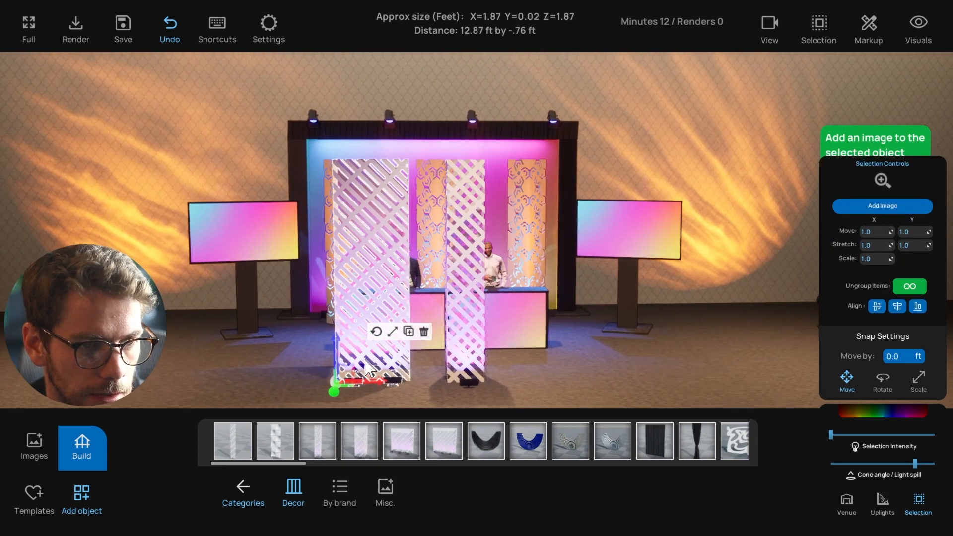
right_drag(360, 259, 397, 322)
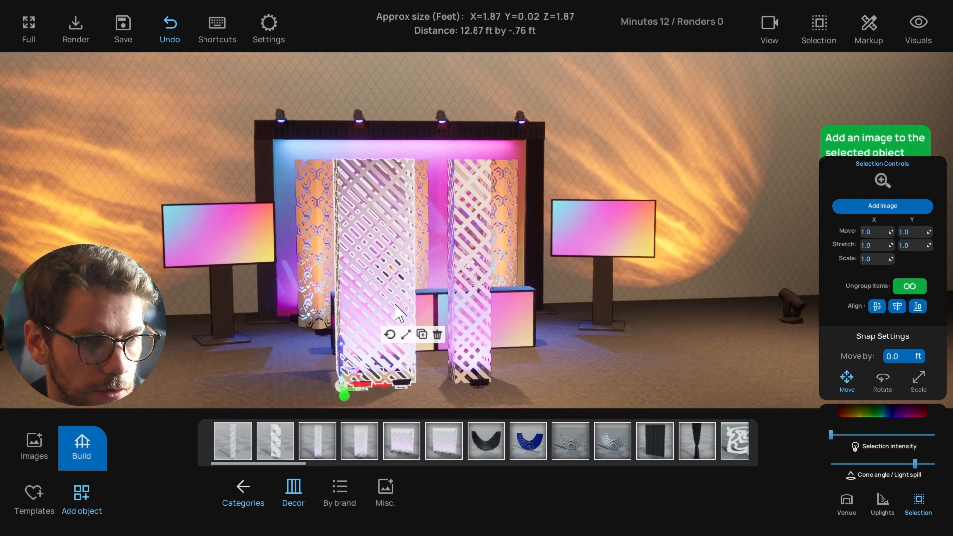
- With the group lock off, change the front face of the 2x6 column to the rounded square frame tile
click(835, 38)
right_drag(680, 211, 441, 226)
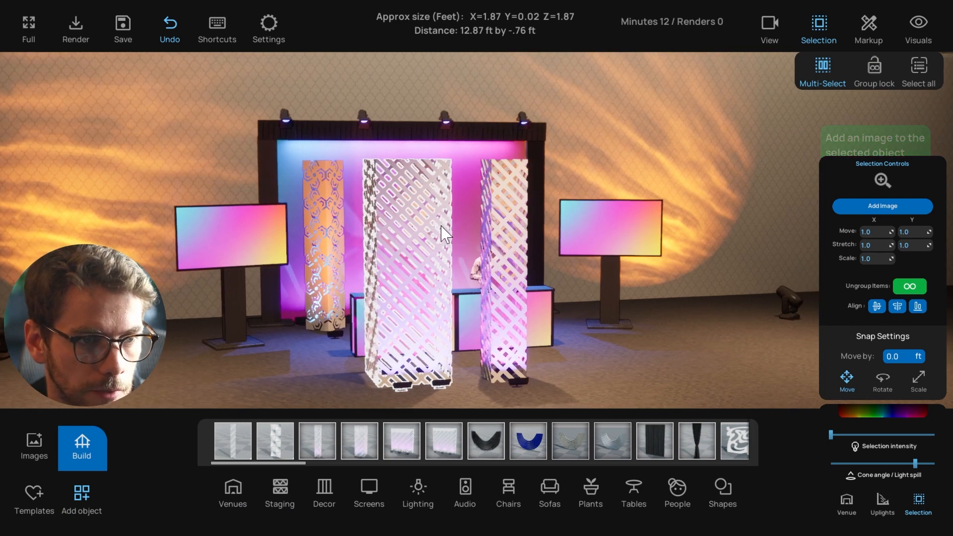
click(386, 185)
click(444, 371)
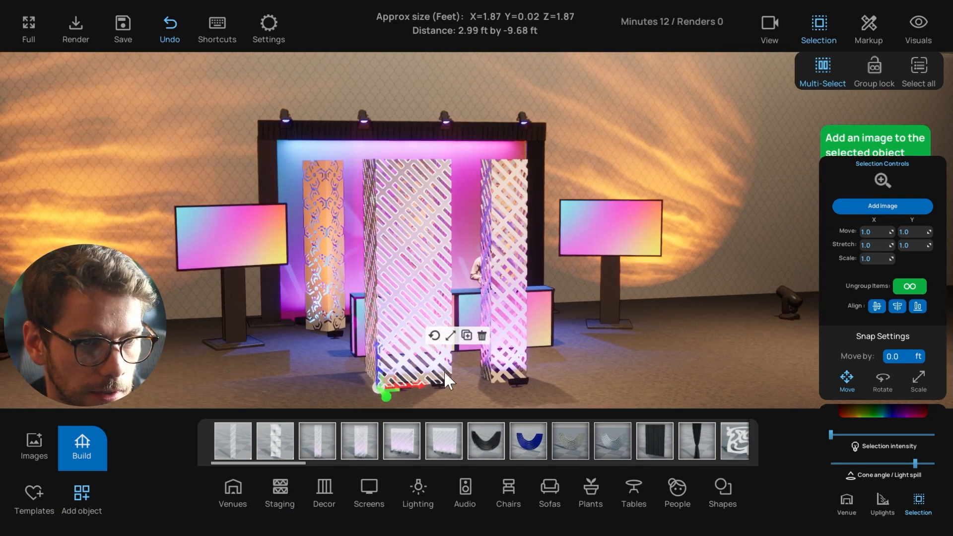
scroll(517, 437, right, 5)
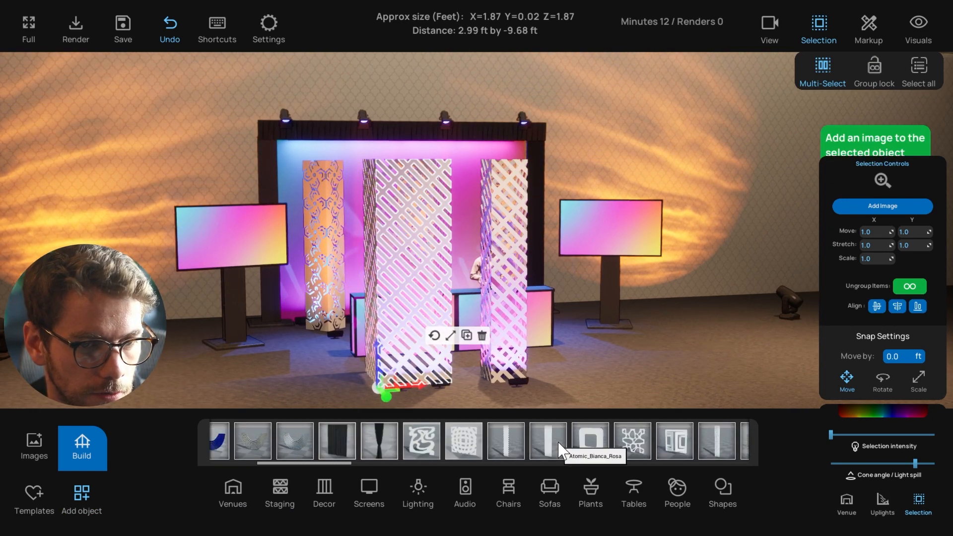
click(591, 441)
right_drag(521, 393, 524, 365)
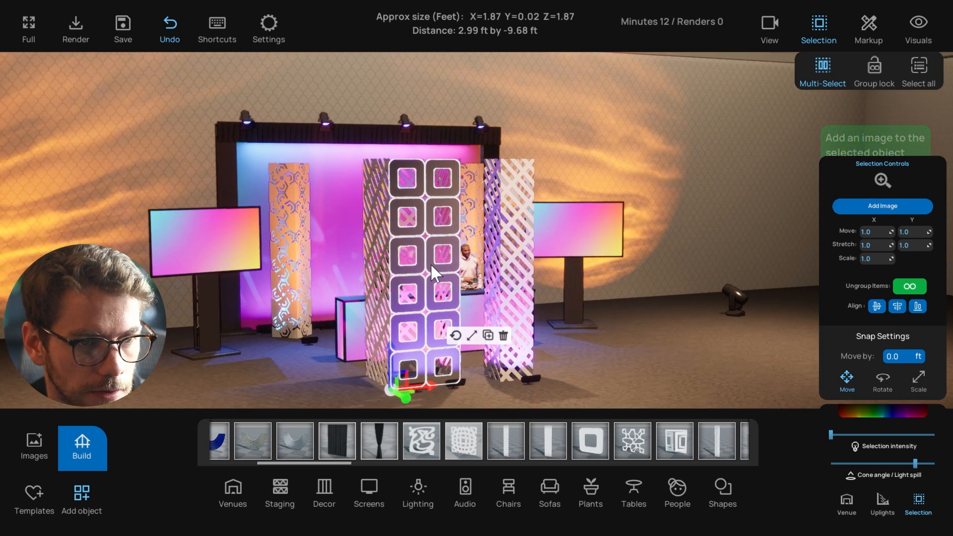
- Turn the group lock on and delete both lattice columns standing in front of the desk
click(854, 75)
click(445, 237)
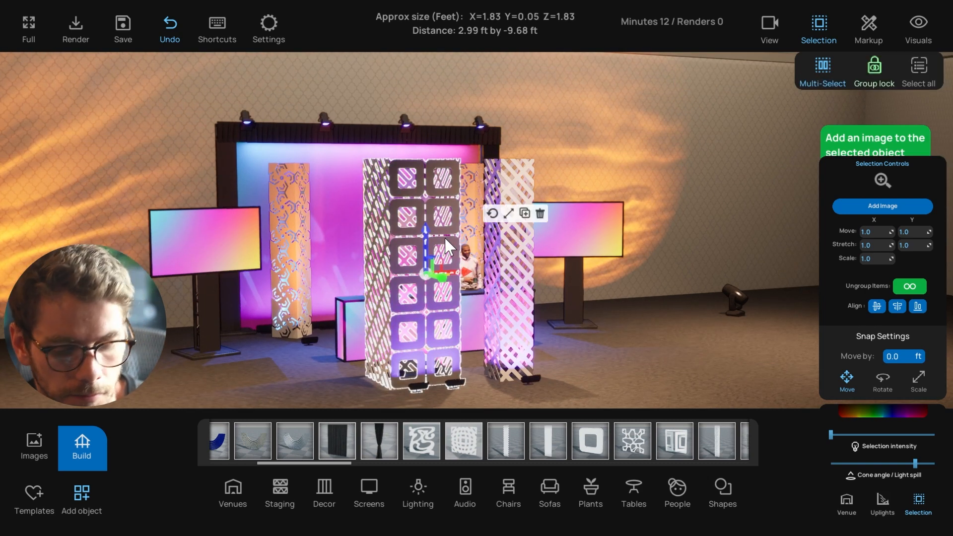
key(Delete)
click(512, 263)
key(Delete)
right_drag(537, 355, 517, 368)
scroll(517, 383, up, 2)
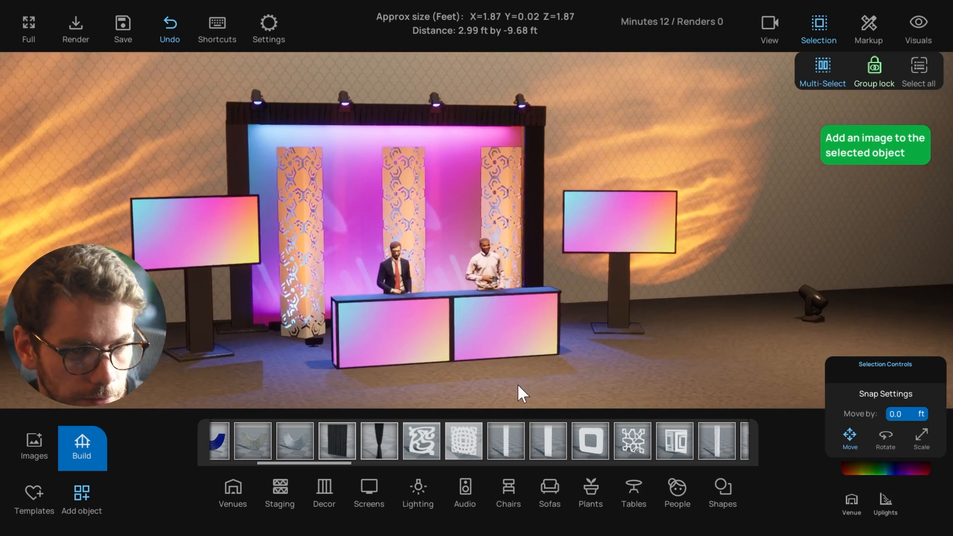
- Browse the decor by brand and place a Quest Style Tyles Double Division tile on the floor in front of the desk
click(325, 489)
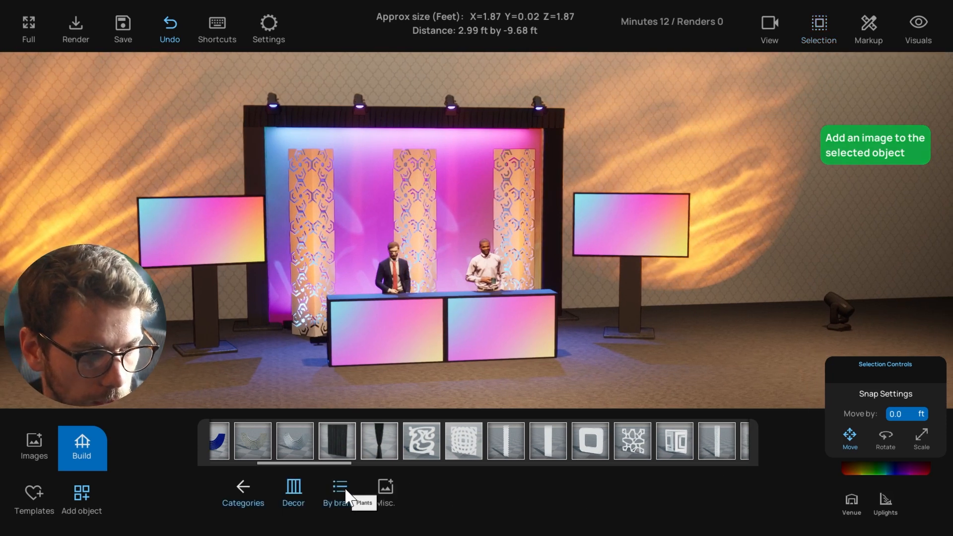
click(340, 489)
right_drag(525, 389, 492, 388)
scroll(500, 389, up, 1)
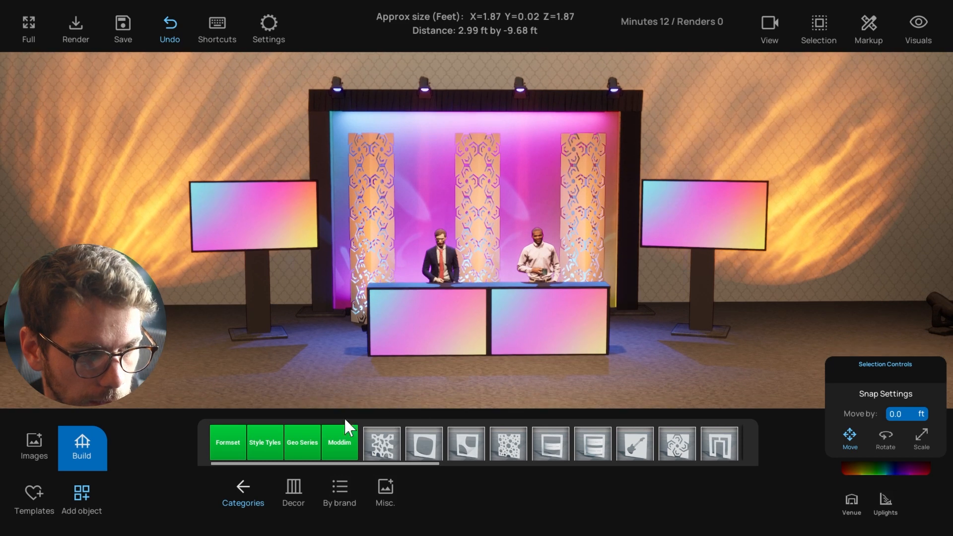
right_drag(436, 373, 443, 381)
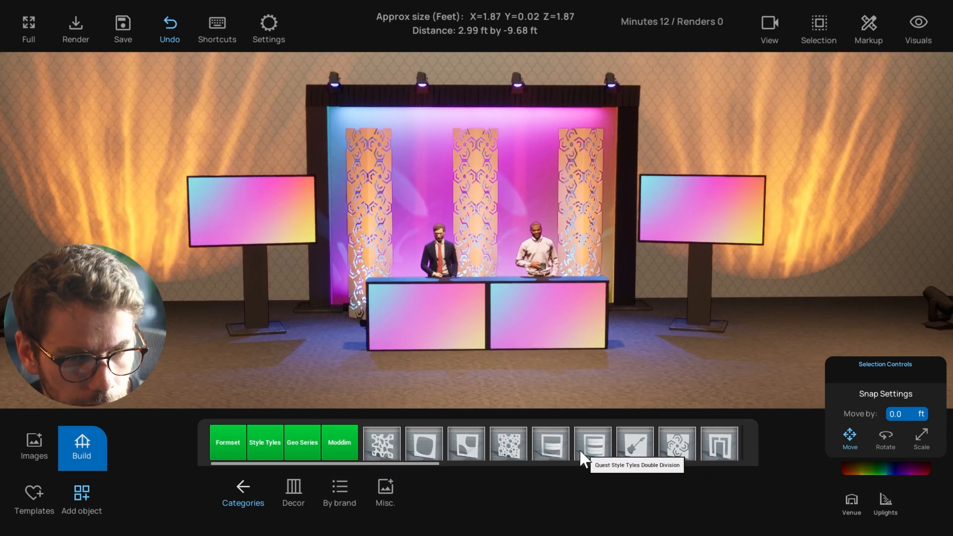
drag(612, 449, 498, 388)
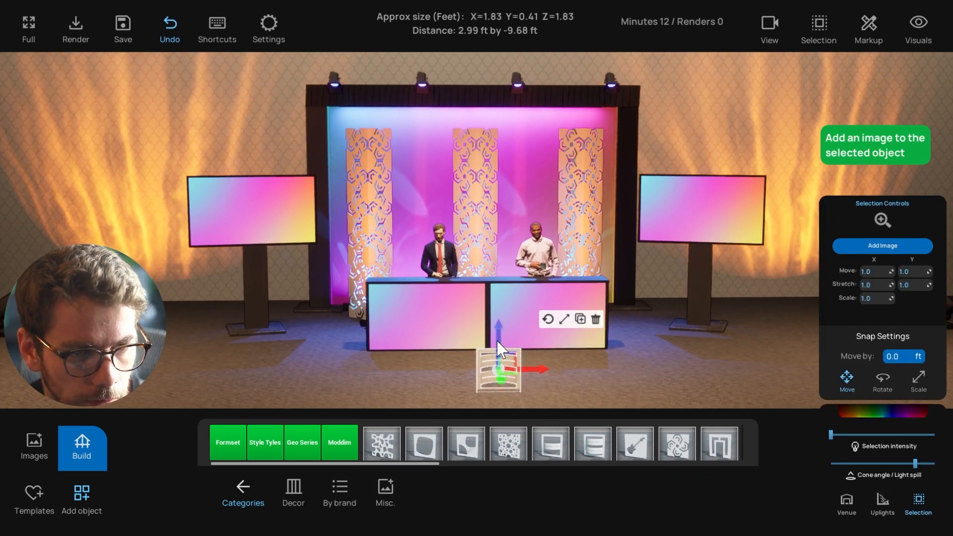
right_drag(652, 389, 566, 365)
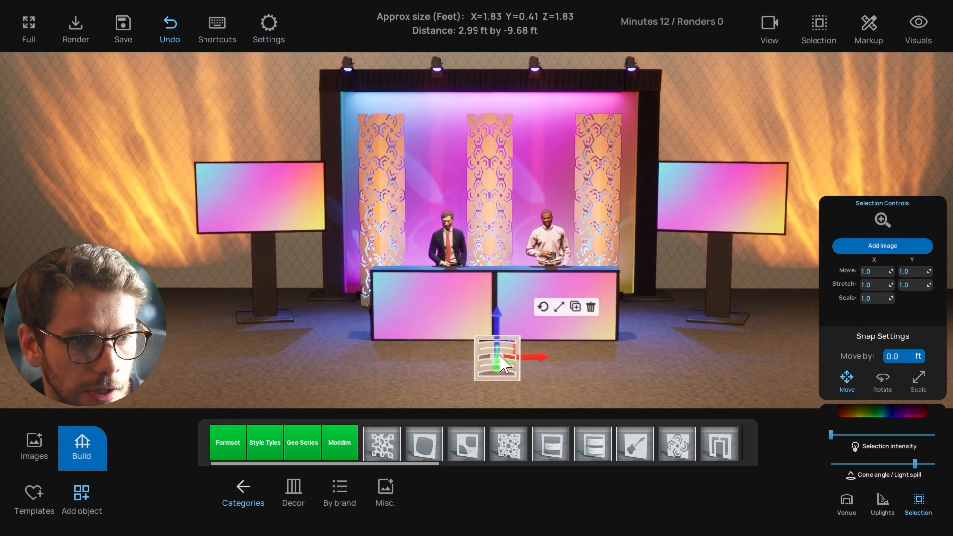
scroll(525, 362, up, 1)
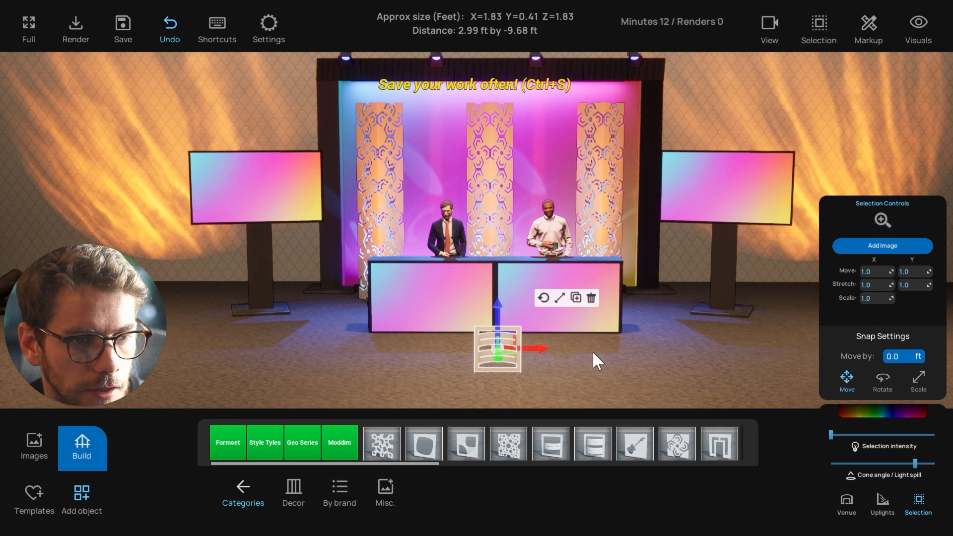
- Change the project's distance unit to inch in the settings
click(273, 39)
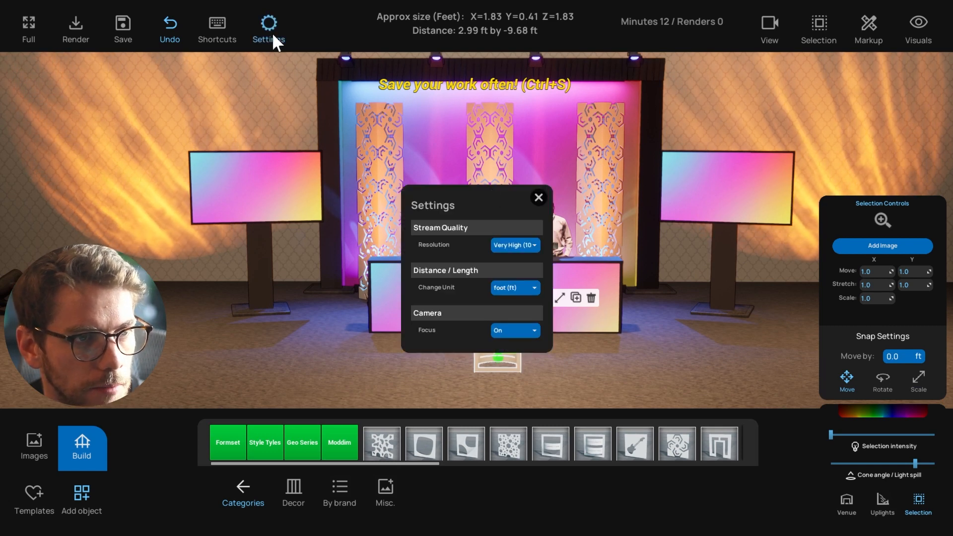
click(516, 289)
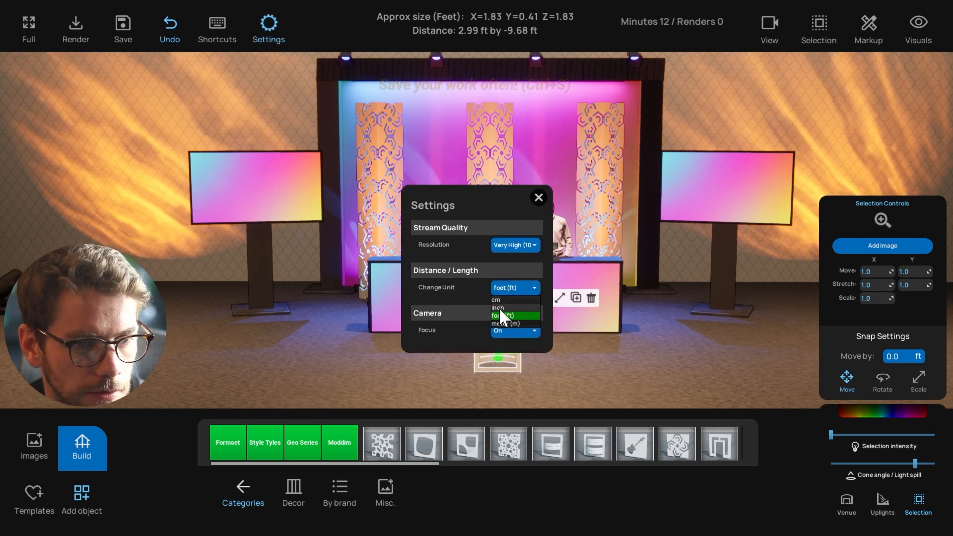
click(499, 308)
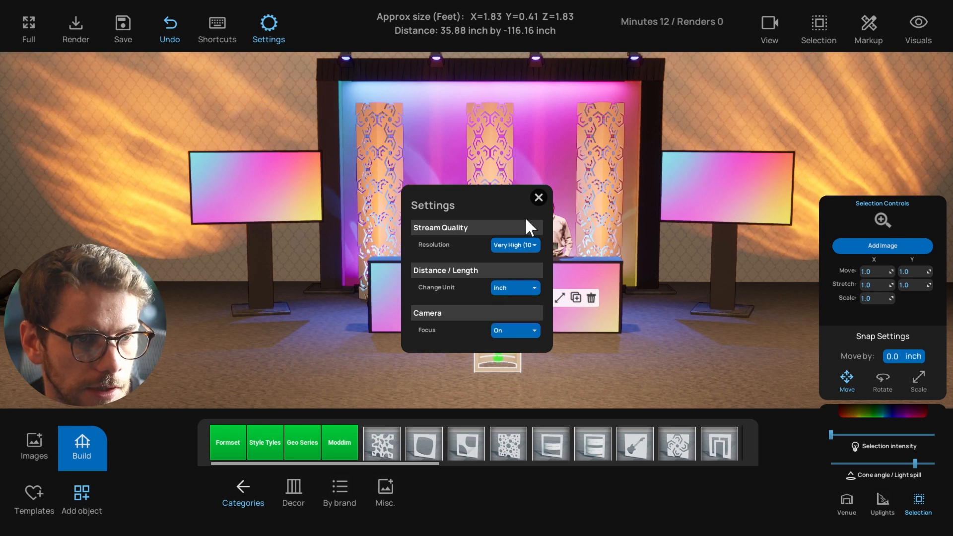
click(539, 198)
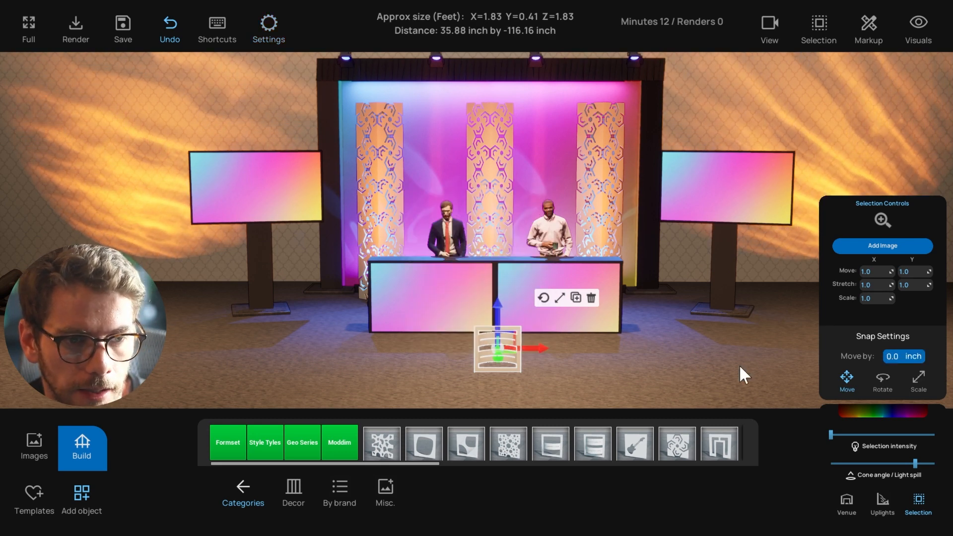
- Set the move snap to 22 inches and stack copies of the Double Division tile upward into a tall column
key(d)
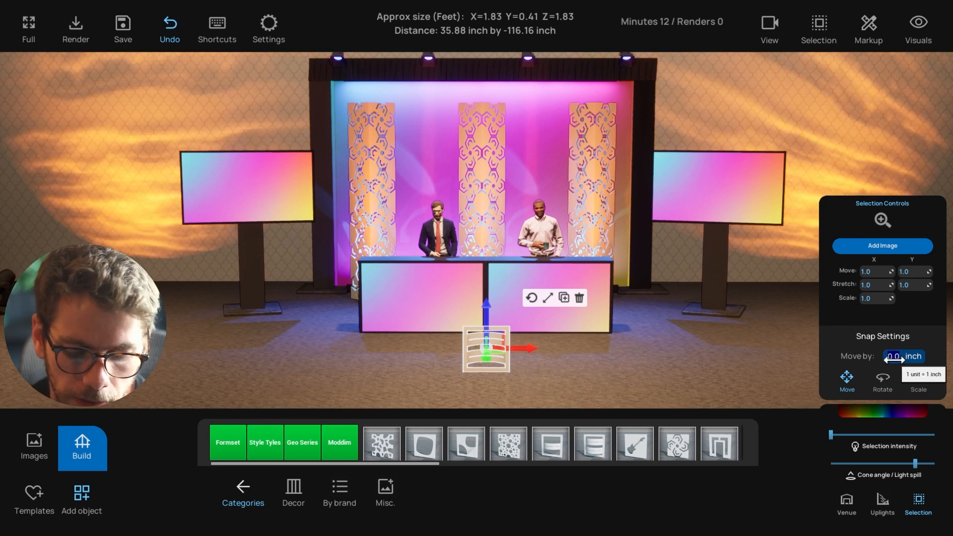
mouse_move(594, 379)
right_down()
mouse_move(582, 373)
mouse_move(591, 373)
right_up()
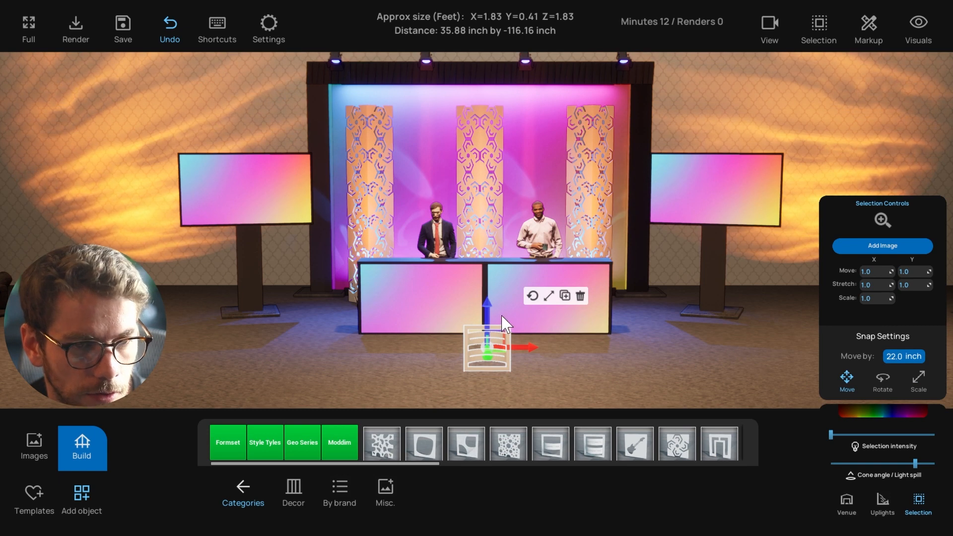
alt+drag(486, 314, 482, 271)
right_drag(492, 357, 516, 356)
shift+click(494, 355)
alt+drag(487, 323, 484, 137)
right_drag(516, 233, 499, 243)
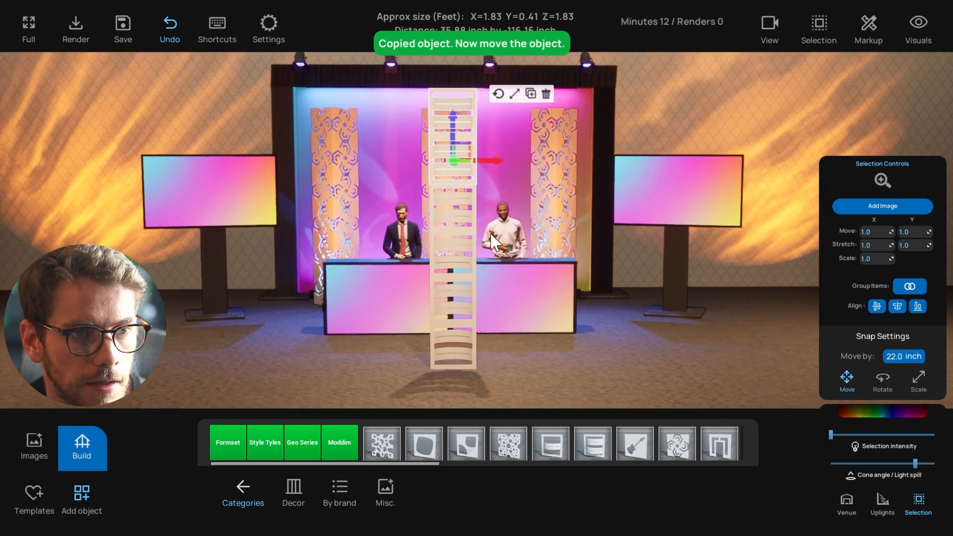
- Delete the topmost tile of the stack and select all the remaining tiles in the column
click(440, 102)
click(545, 157)
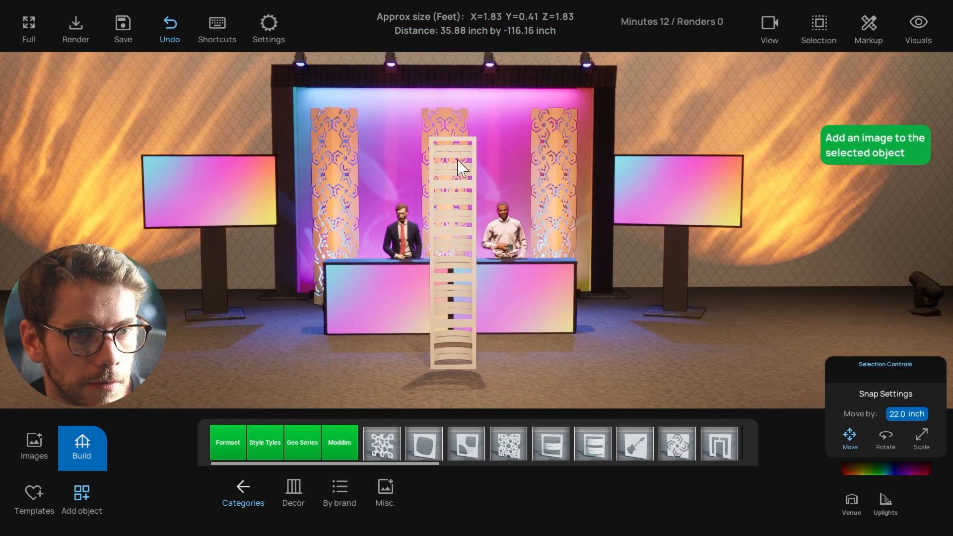
click(460, 164)
shift+click(455, 342)
right_drag(456, 348, 508, 350)
click(505, 340)
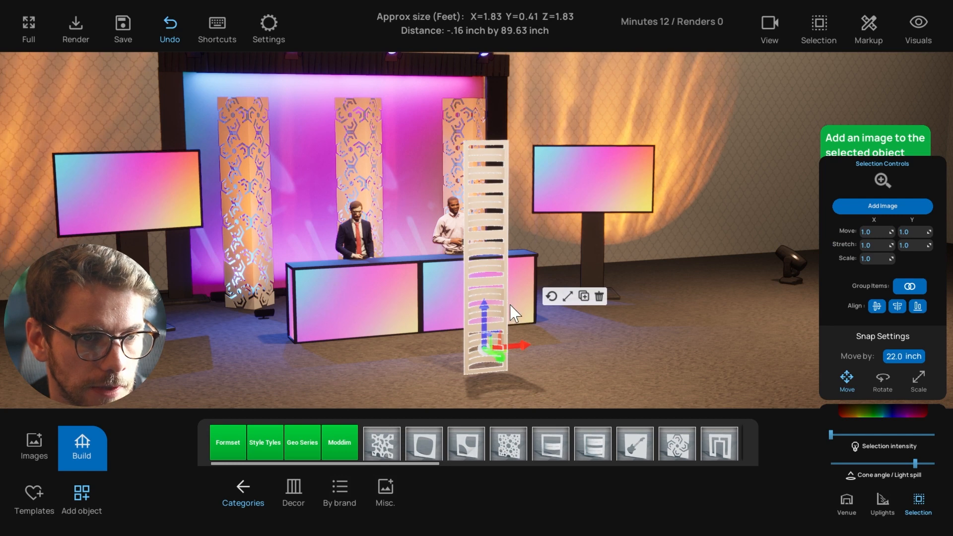
right_drag(609, 219, 486, 230)
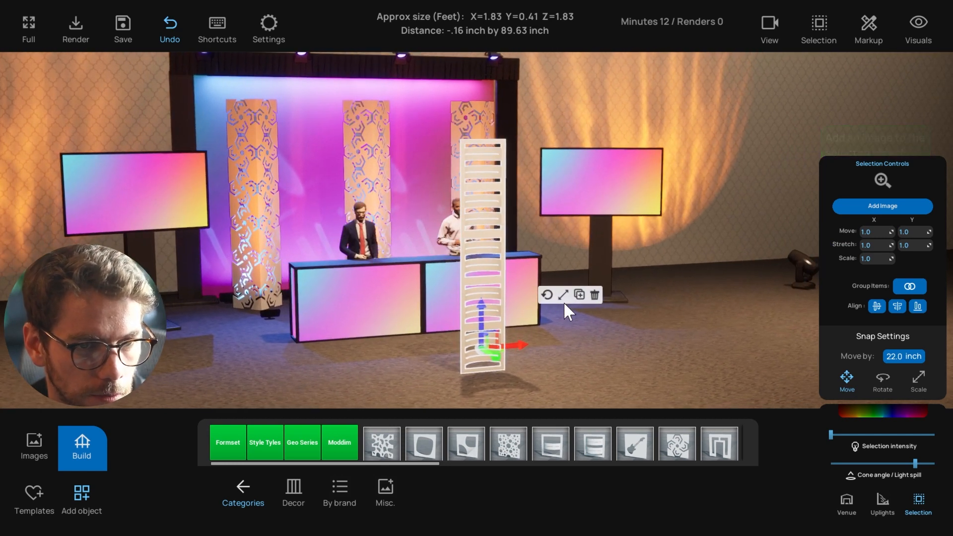
right_drag(558, 347, 502, 354)
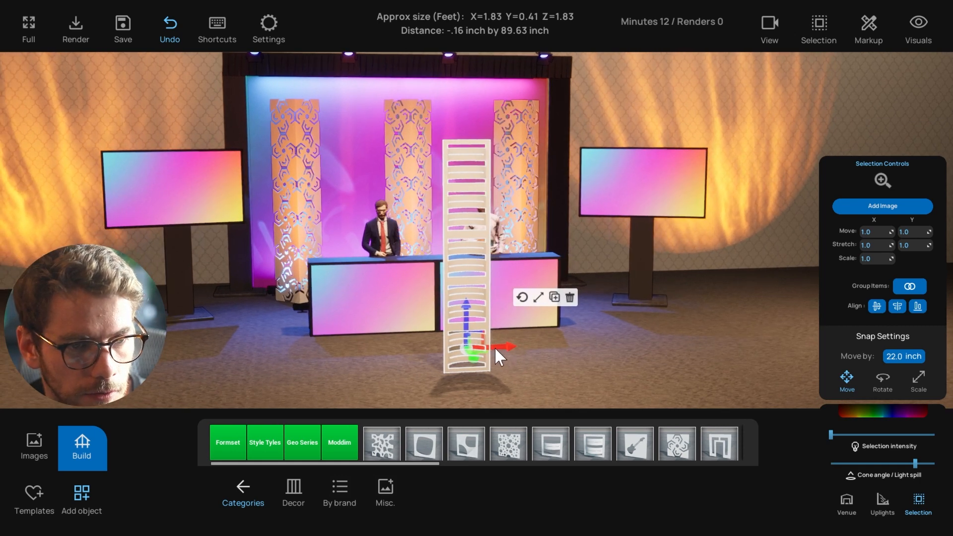
- Copy the tile column sideways and rotate the copy 90 degrees, viewing the result from above
key(ctrl+c)
drag(494, 346, 545, 344)
mouse_move(569, 358)
right_down()
mouse_move(535, 373)
mouse_move(553, 362)
right_up()
click(560, 314)
drag(496, 369, 568, 366)
key(t)
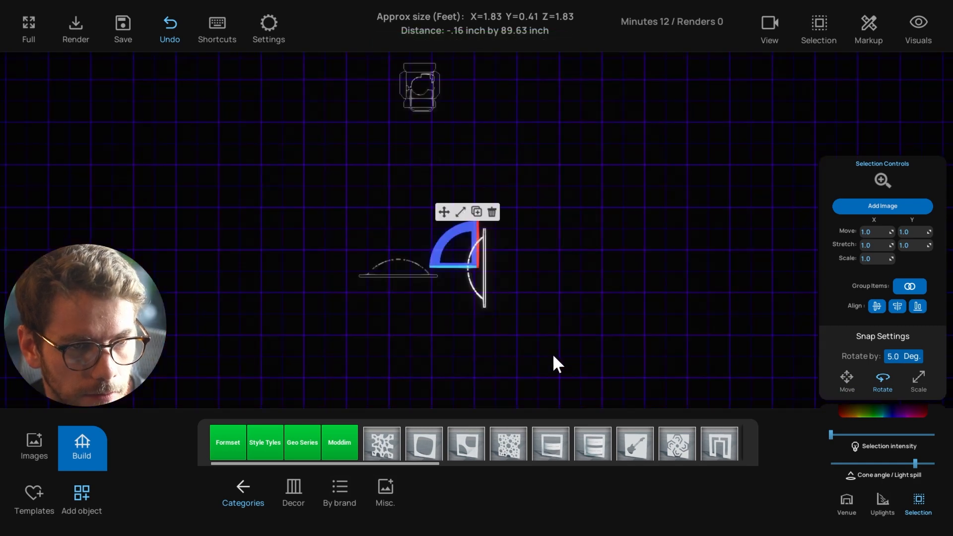
- Set the move snap to 11 inches and move the rotated copy toward the corner of the first tile column
scroll(517, 333, up, 4)
middle_drag(464, 302, 503, 269)
click(532, 345)
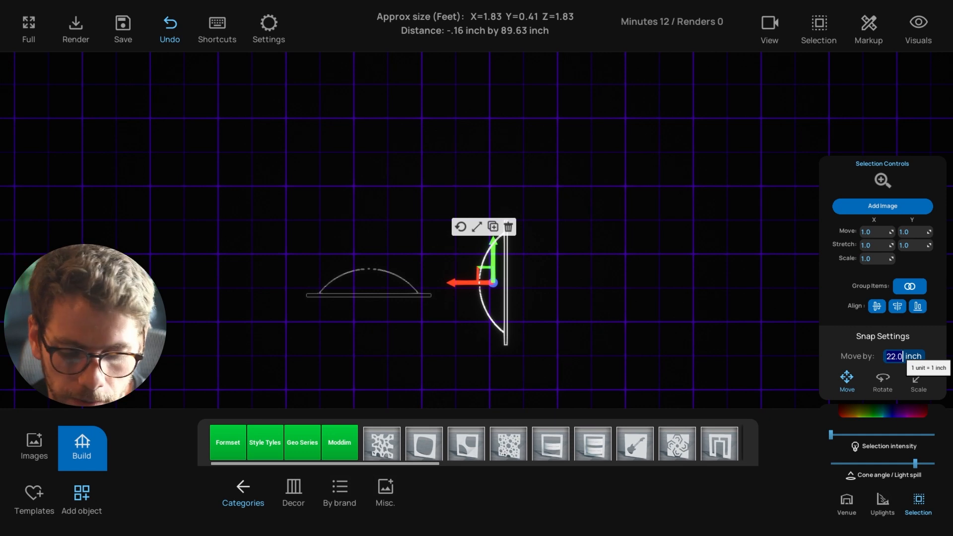
key(Return)
middle_drag(564, 304, 597, 304)
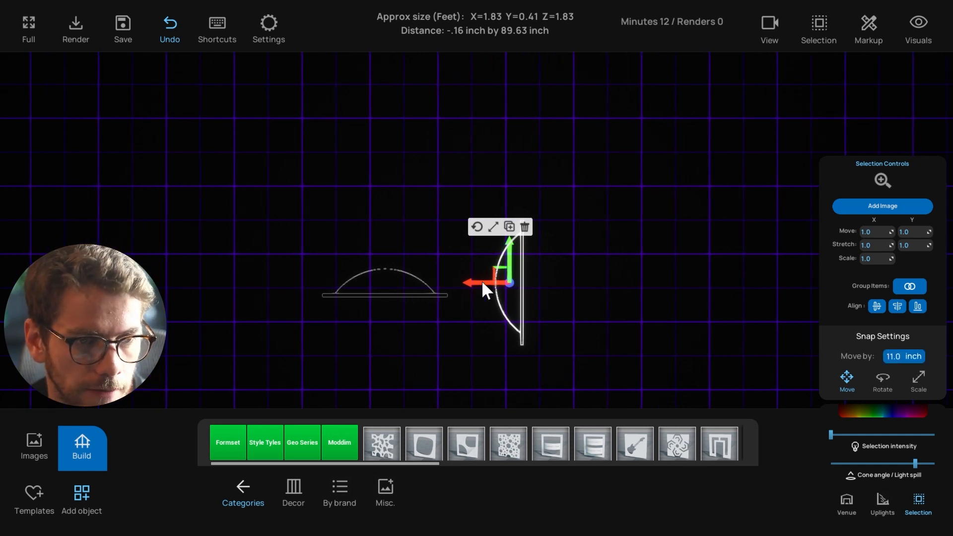
drag(482, 282, 439, 210)
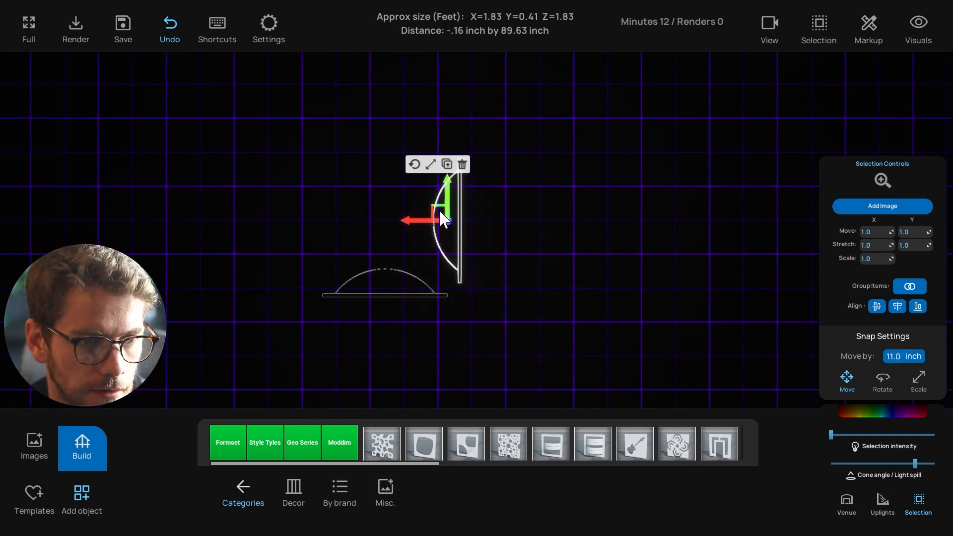
- In the top view, copy the unrotated tile column sideways so the copy sits edge to edge with it
middle_drag(413, 294, 475, 305)
key(t)
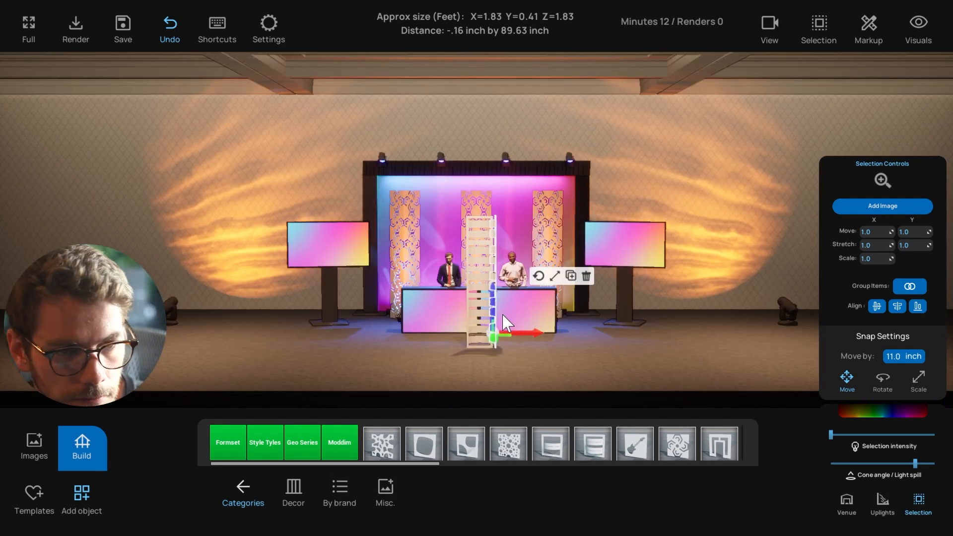
scroll(502, 315, up, 3)
scroll(462, 314, down, 3)
key(t)
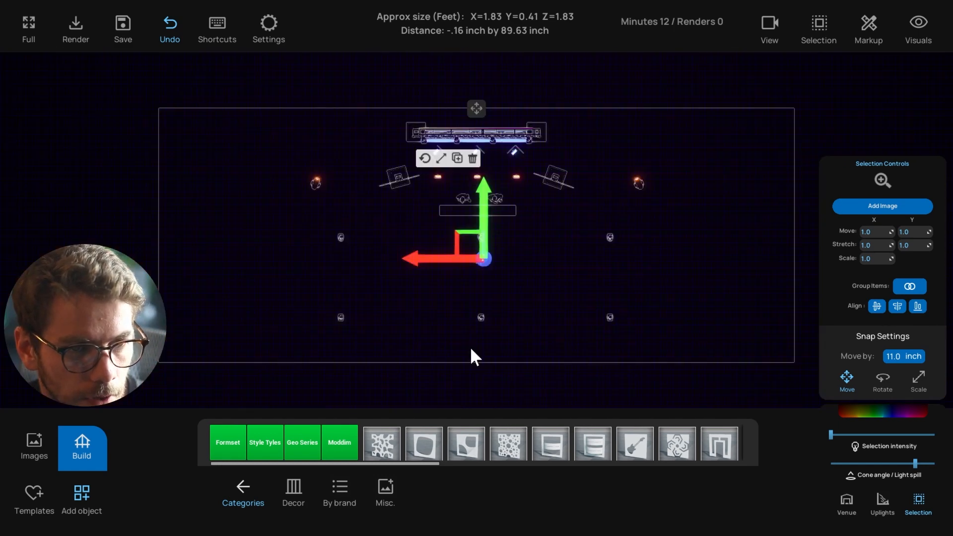
scroll(476, 303, up, 2)
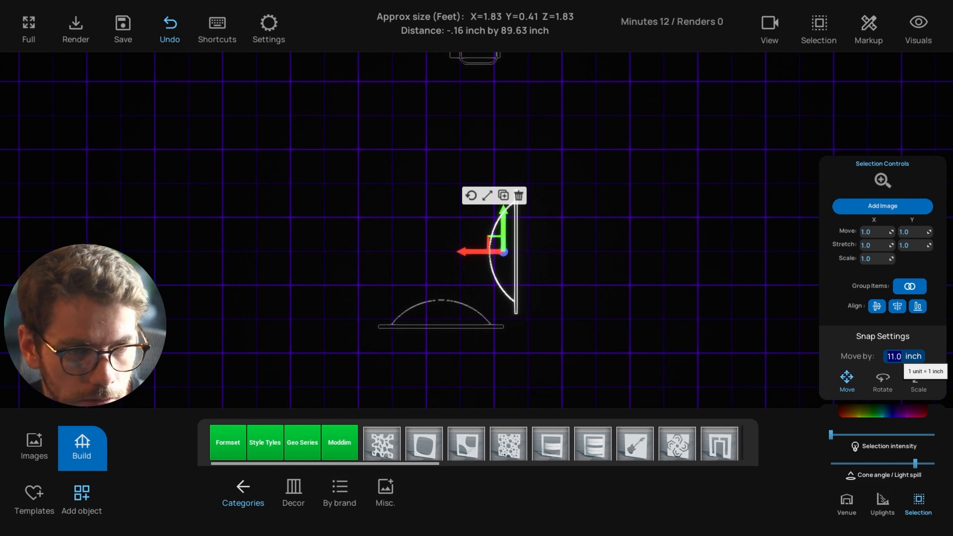
click(470, 289)
click(442, 320)
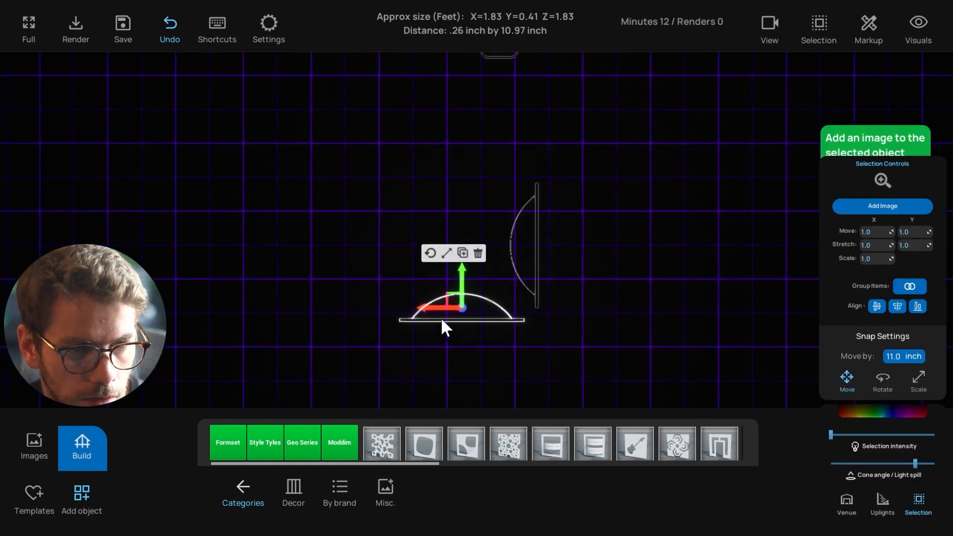
drag(432, 306, 576, 304)
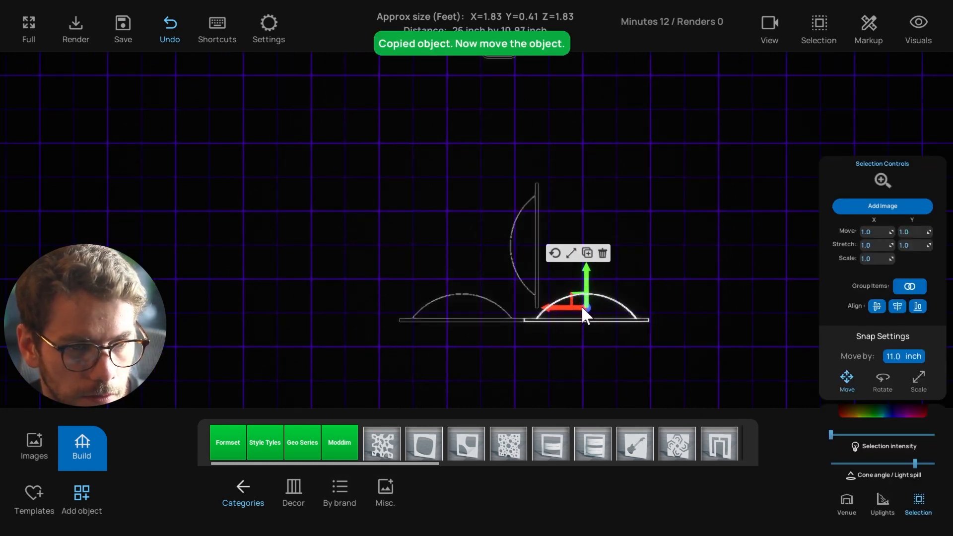
- Delete the earlier rotated copy standing behind the two aligned tile columns
click(540, 240)
click(531, 210)
key(Delete)
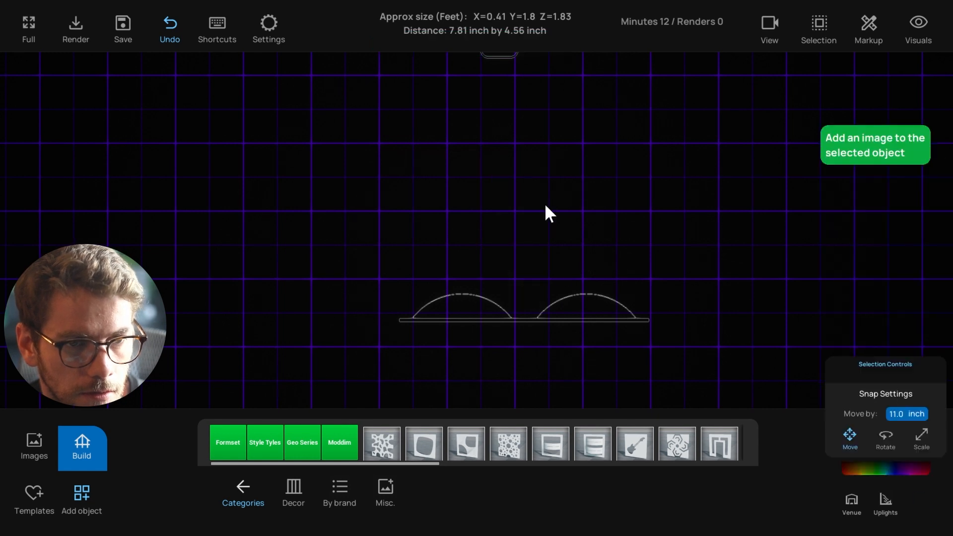
- Rotate the new copy perpendicular to the first tile column, with its curved side facing outward
click(589, 308)
click(555, 253)
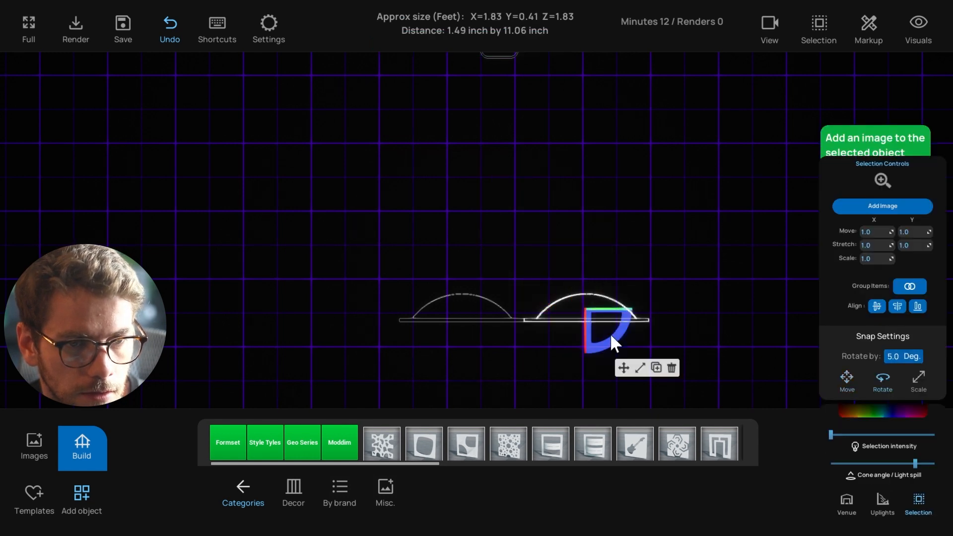
drag(609, 333, 641, 279)
click(624, 368)
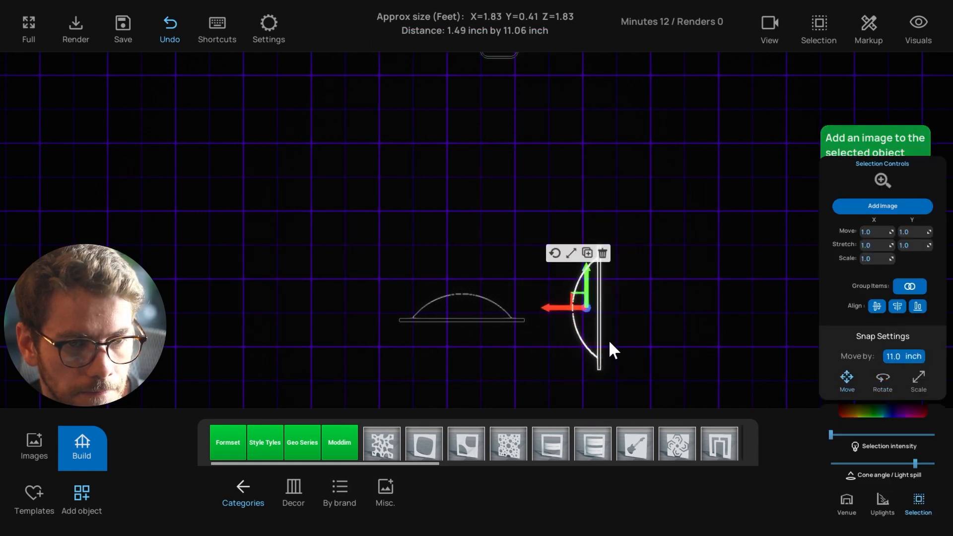
click(555, 254)
drag(617, 331, 588, 359)
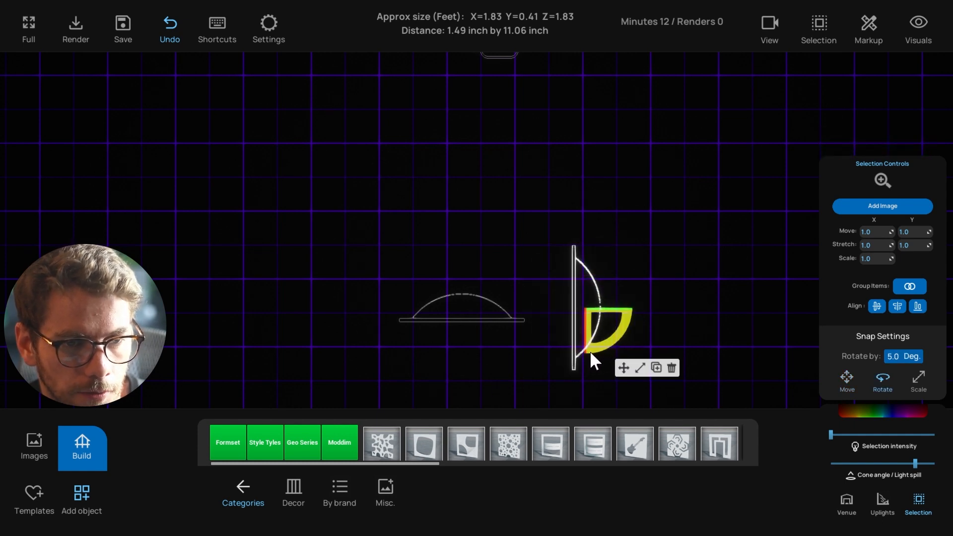
click(624, 368)
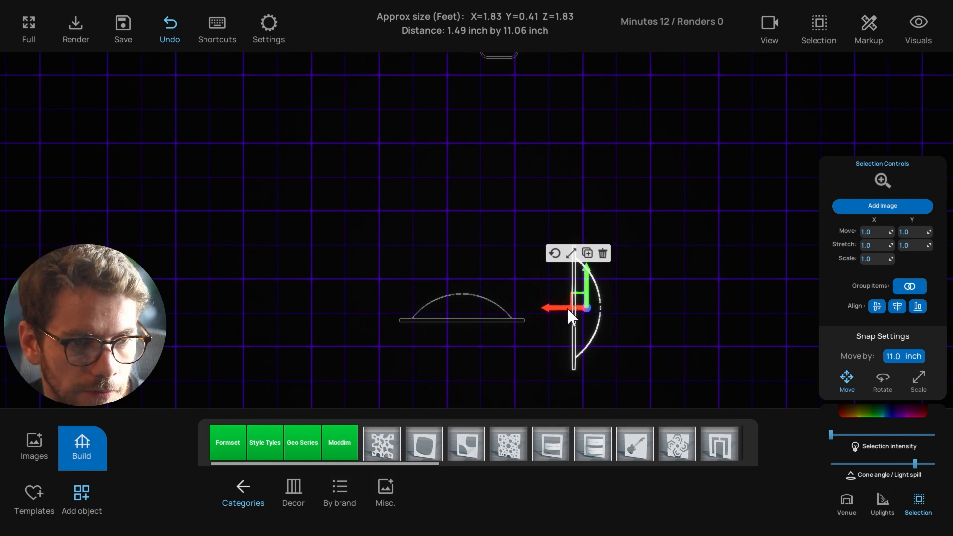
- Move the perpendicular column 11 inches toward the first, set the move snap to 0, and align both at a corner
drag(568, 308, 524, 310)
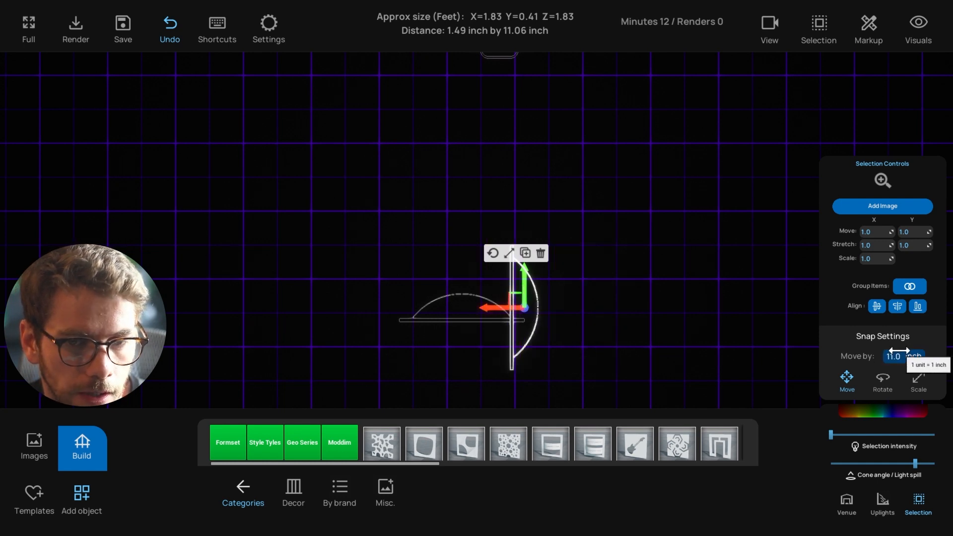
key(Return)
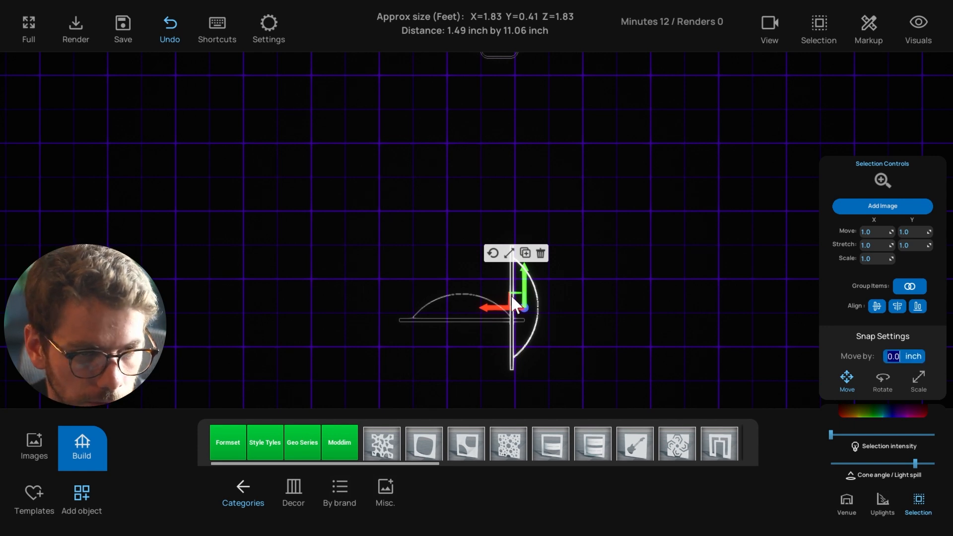
drag(514, 304, 525, 245)
middle_drag(455, 240, 483, 244)
- Rotate the front tile column 180 degrees so its curved side faces outward, and return to moving it
click(501, 321)
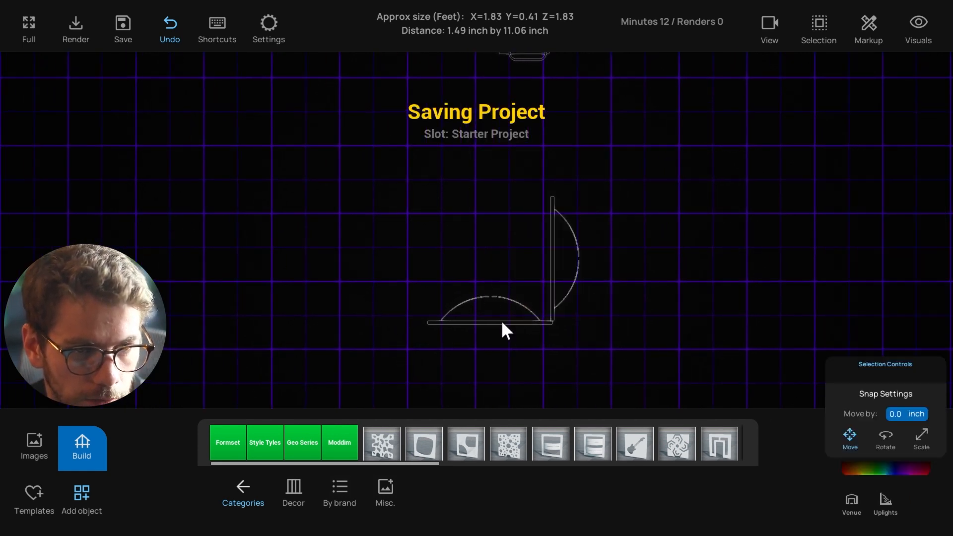
click(459, 256)
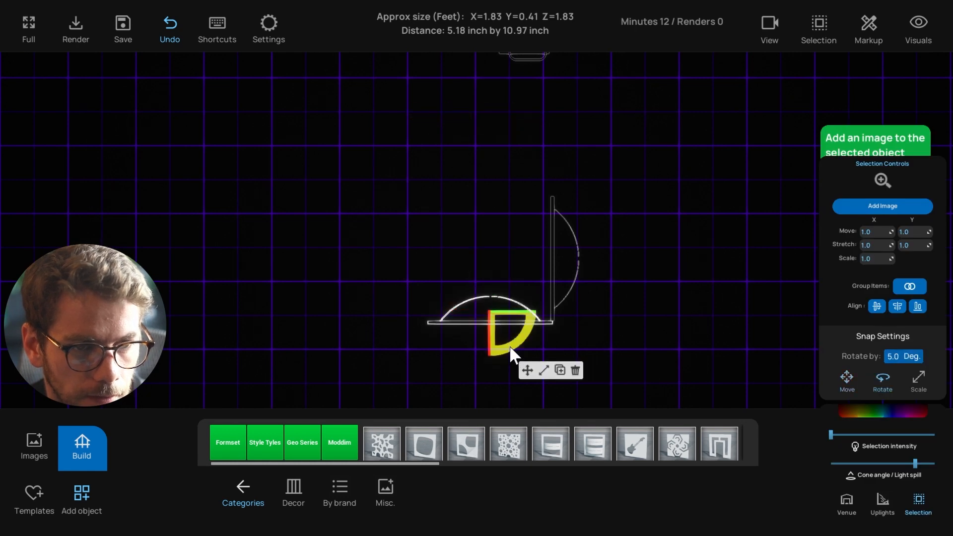
drag(513, 347, 545, 246)
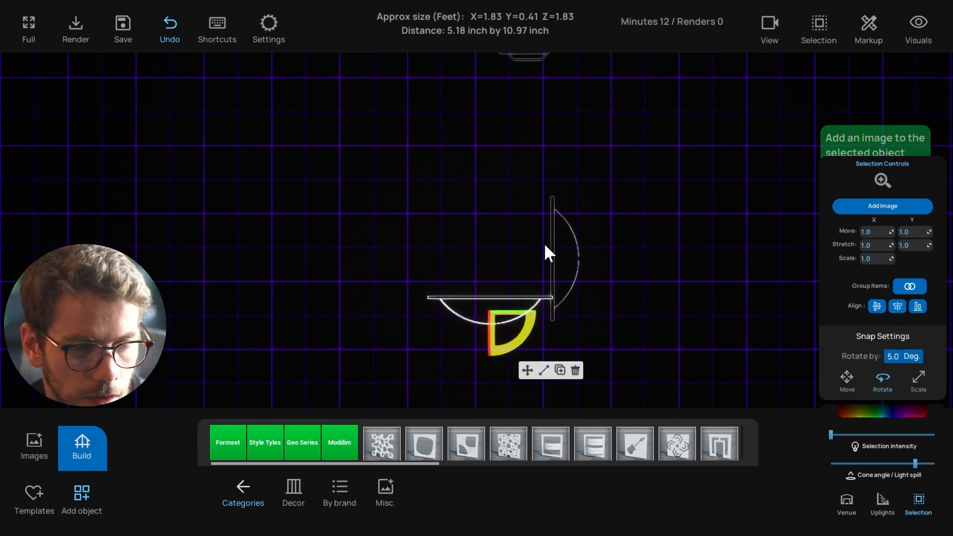
click(528, 370)
- Copy the front tile column to the opposite side and rotate the copy 180 degrees so its curve faces outward
drag(490, 277, 492, 160)
key(ctrl+c)
click(458, 154)
click(527, 154)
- Copy the perpendicular side column to the open side, rotate it 180 degrees, and align it to close the square
click(539, 247)
click(554, 255)
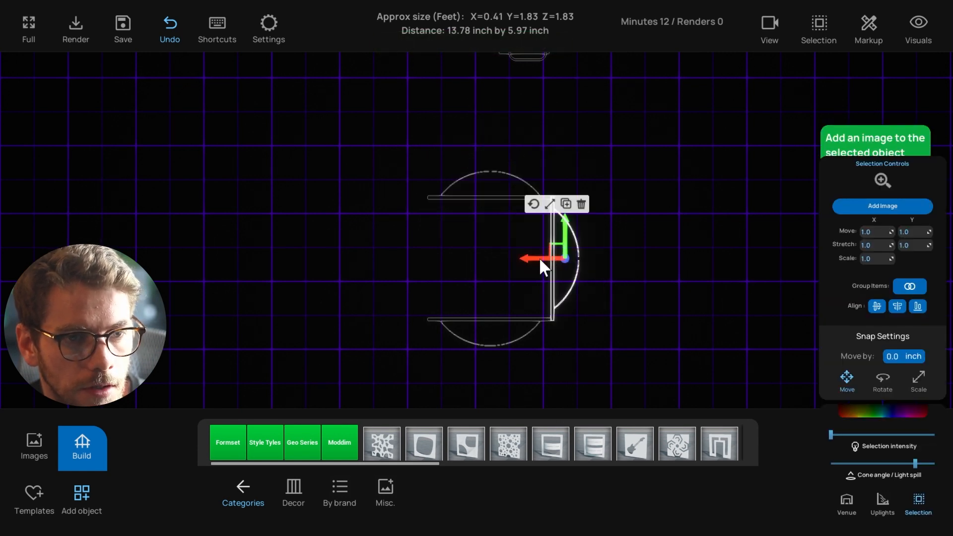
key(ctrl+c)
drag(539, 258, 393, 283)
click(410, 204)
click(412, 203)
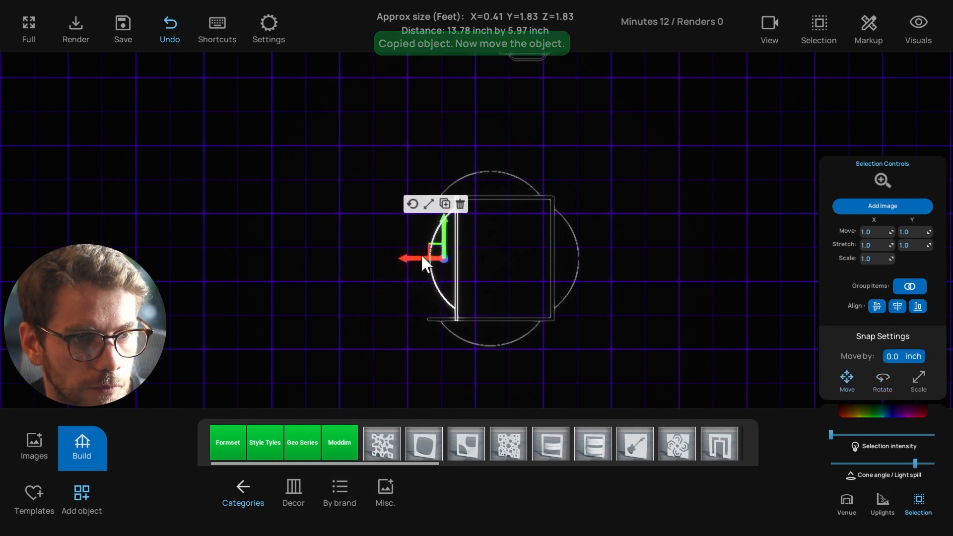
drag(421, 254, 380, 262)
click(370, 281)
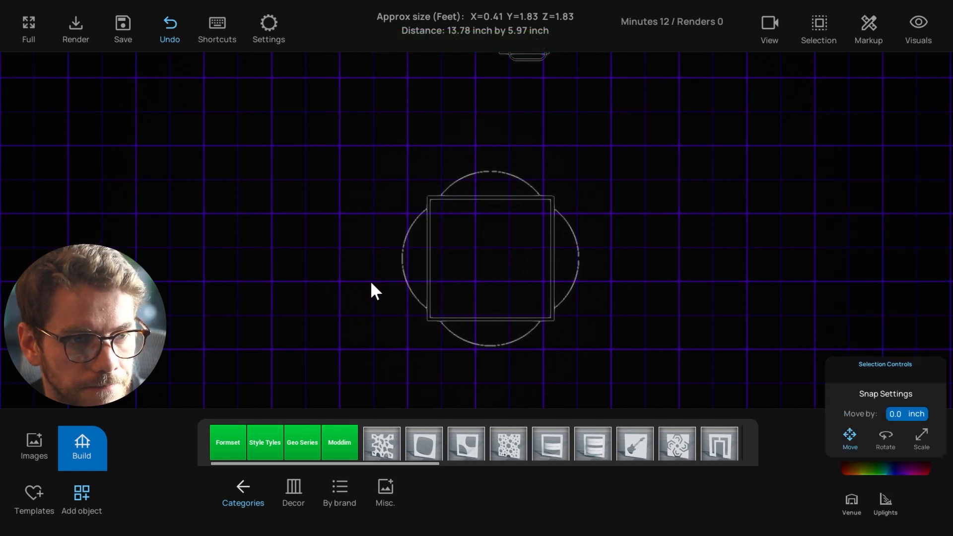
- Select all four sides of the square tile column together
drag(374, 165, 620, 347)
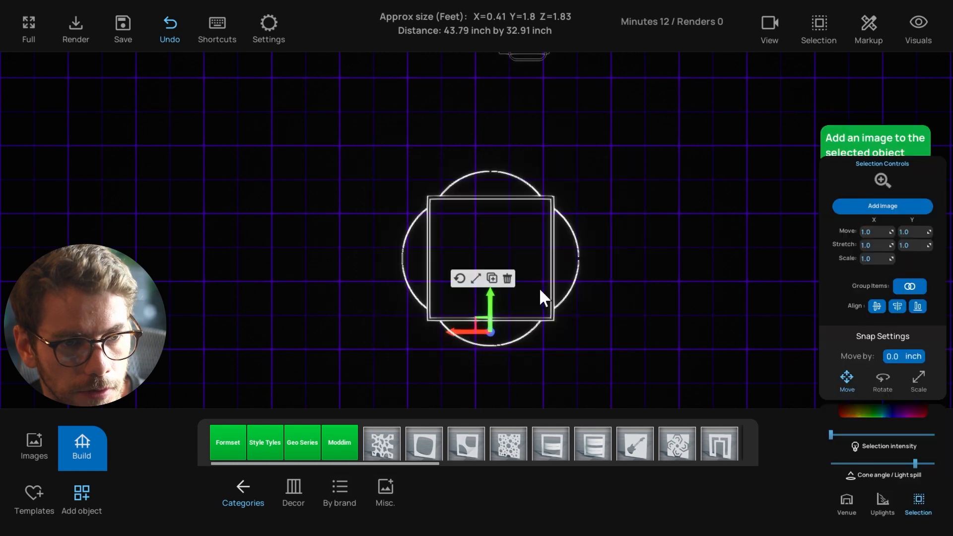
click(358, 171)
drag(344, 154, 597, 348)
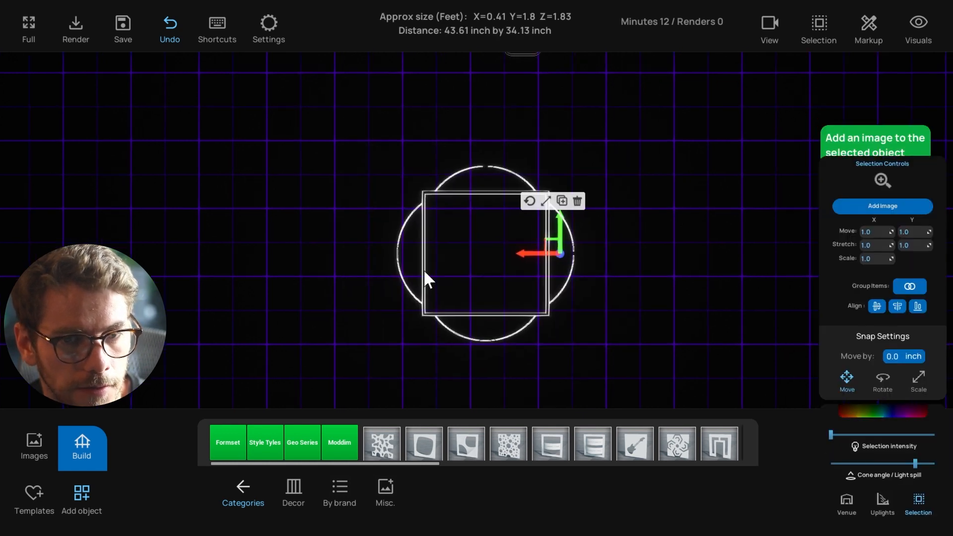
- Clear the selection and place an LED Up Light with Adjustable Cone from the Lighting category inside the square tile column
click(509, 373)
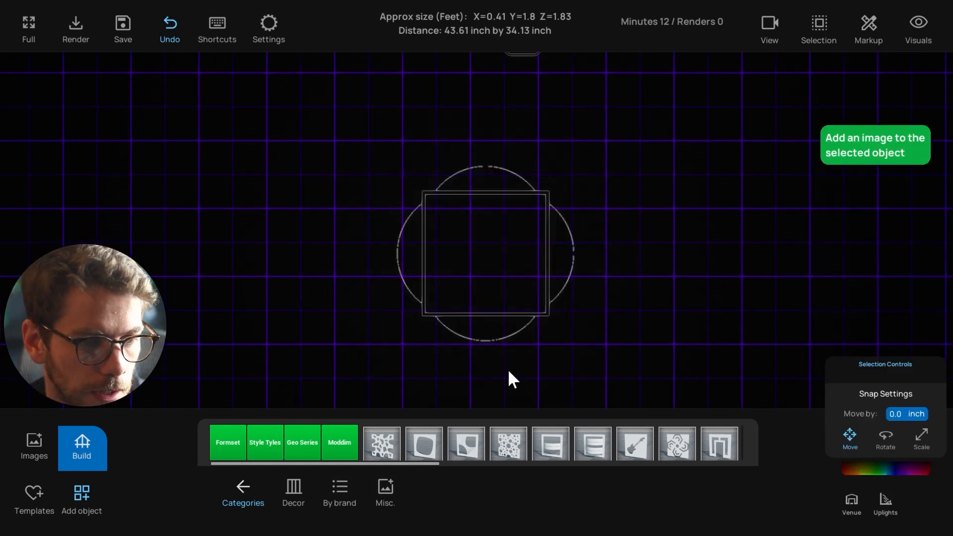
click(240, 487)
click(426, 495)
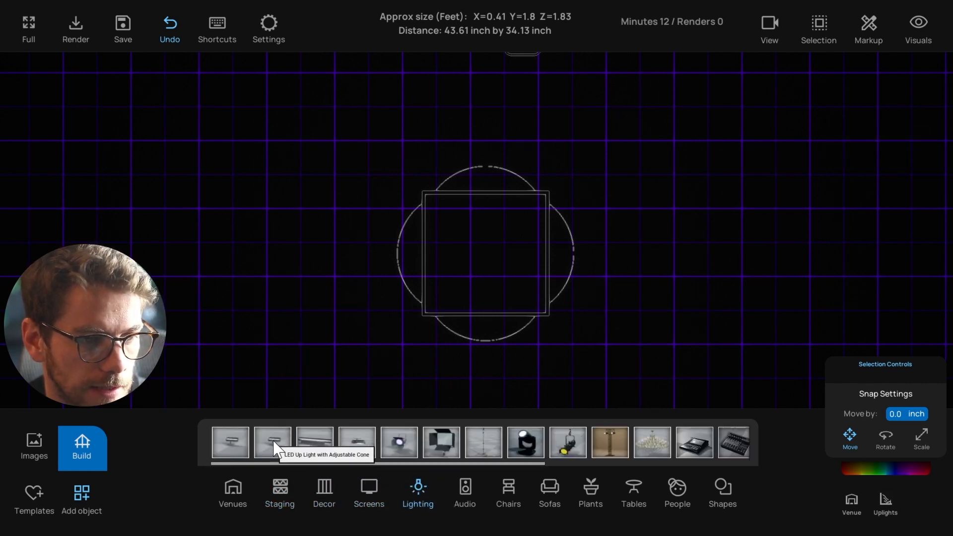
drag(275, 443, 487, 236)
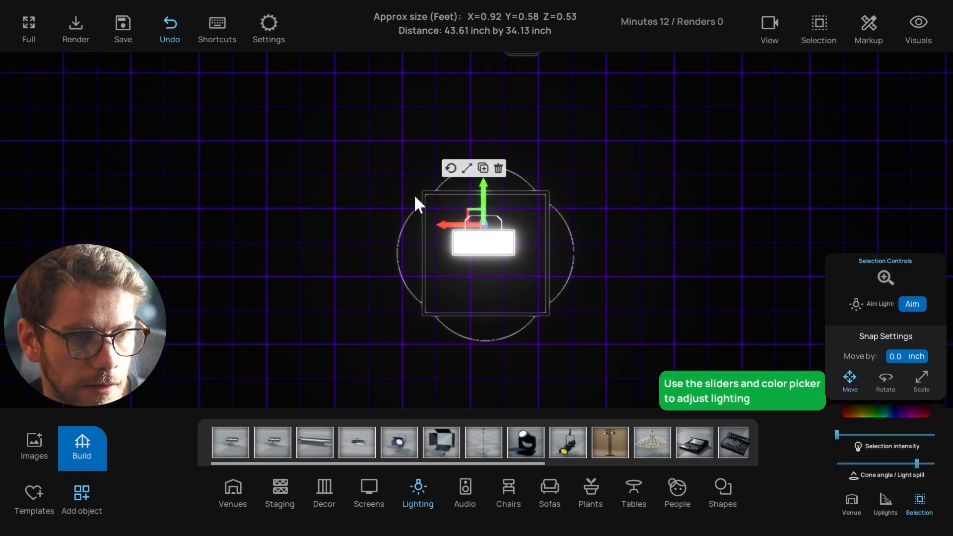
click(387, 157)
click(469, 249)
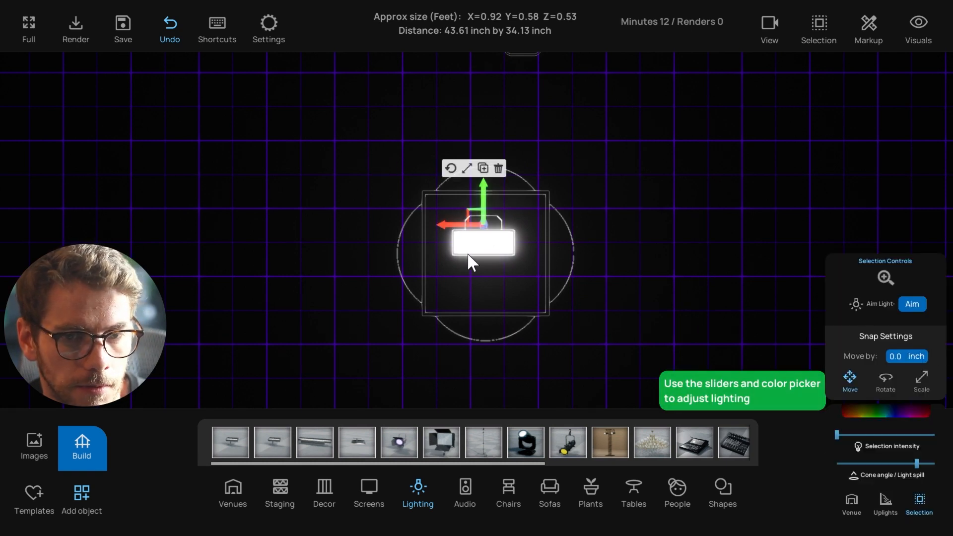
- Select the four column sides together with the up light inside and group them
click(364, 144)
drag(355, 132, 601, 358)
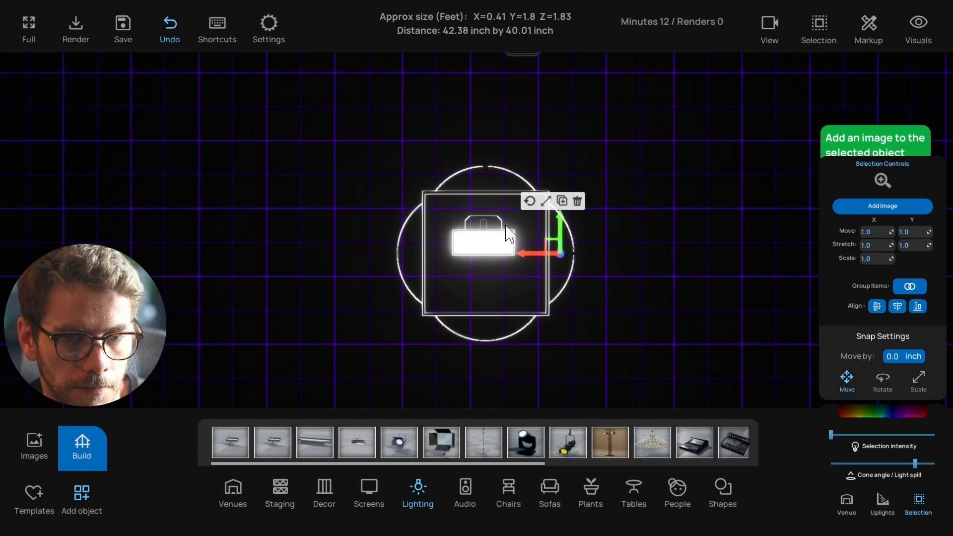
click(659, 304)
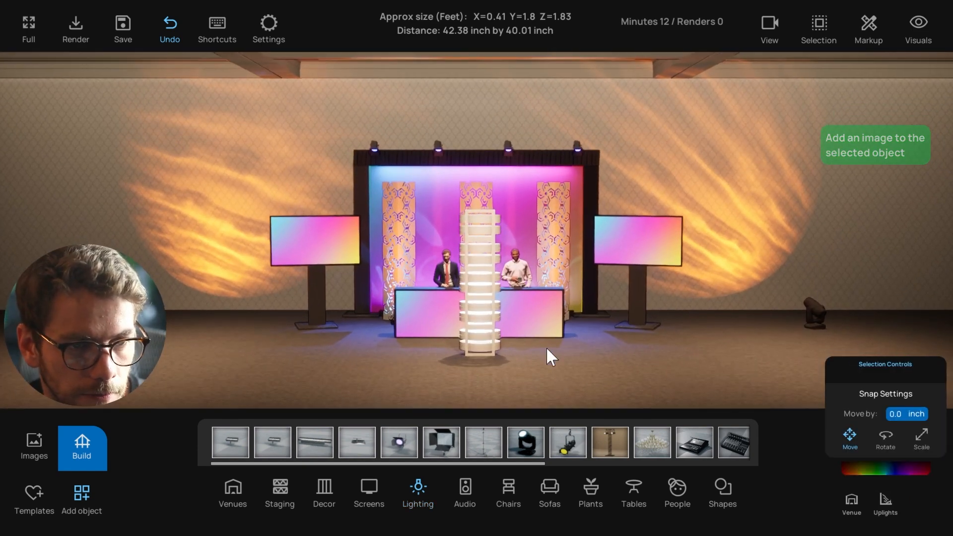
- Duplicate the grouped tile column and place one column on each side of the panel desk
click(470, 329)
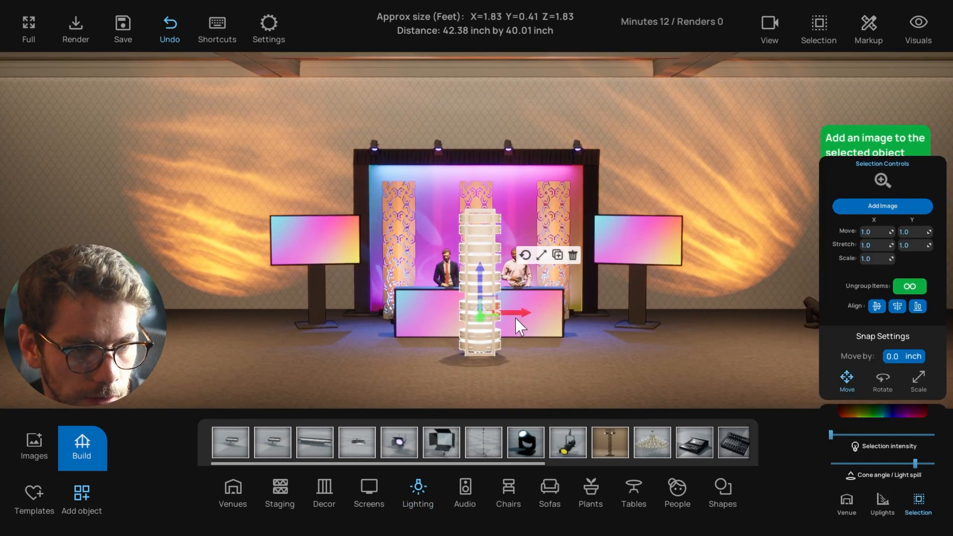
drag(521, 313, 607, 321)
click(428, 307)
drag(428, 308, 369, 318)
click(571, 319)
drag(619, 312, 643, 315)
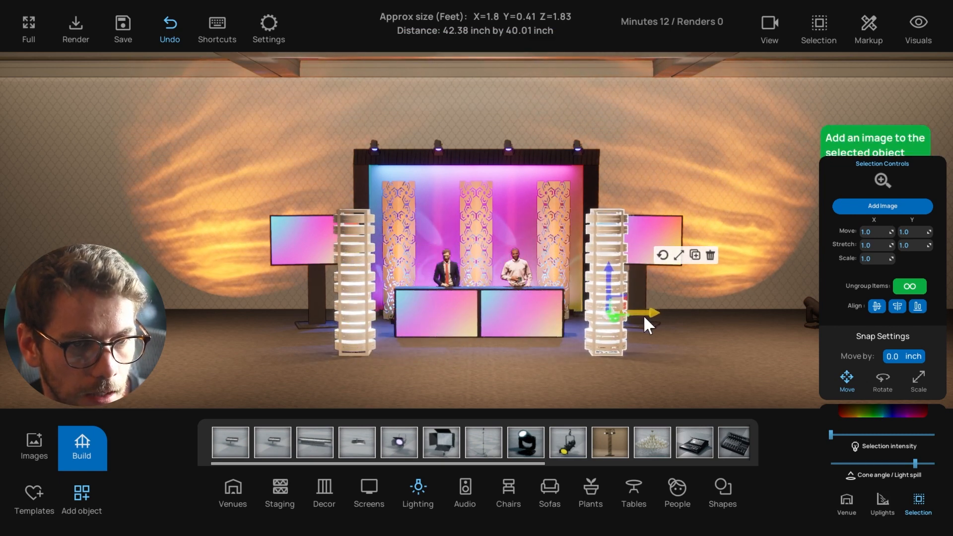
- Copy the left column to the centre in front of the desk, and delete that copy
click(491, 392)
click(369, 317)
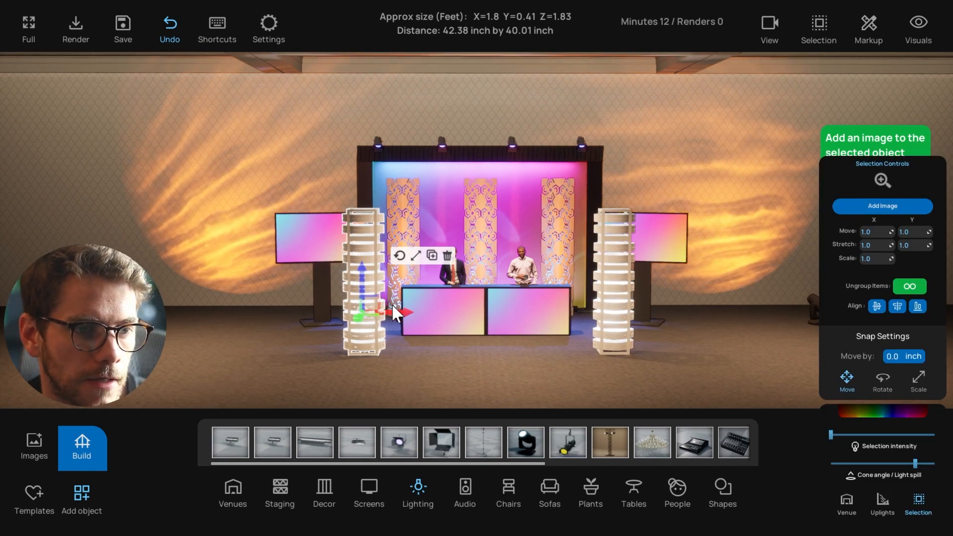
click(431, 256)
click(493, 337)
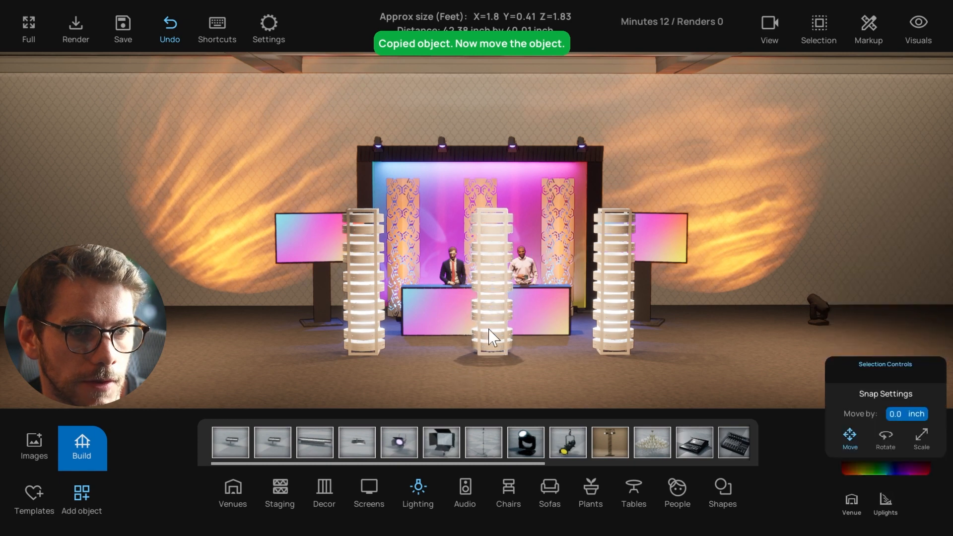
click(621, 318)
click(494, 305)
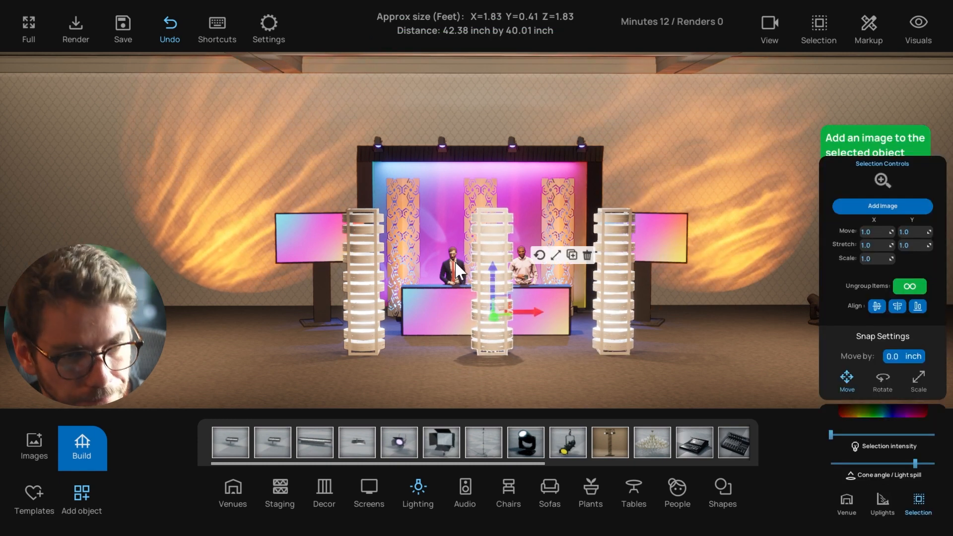
click(588, 255)
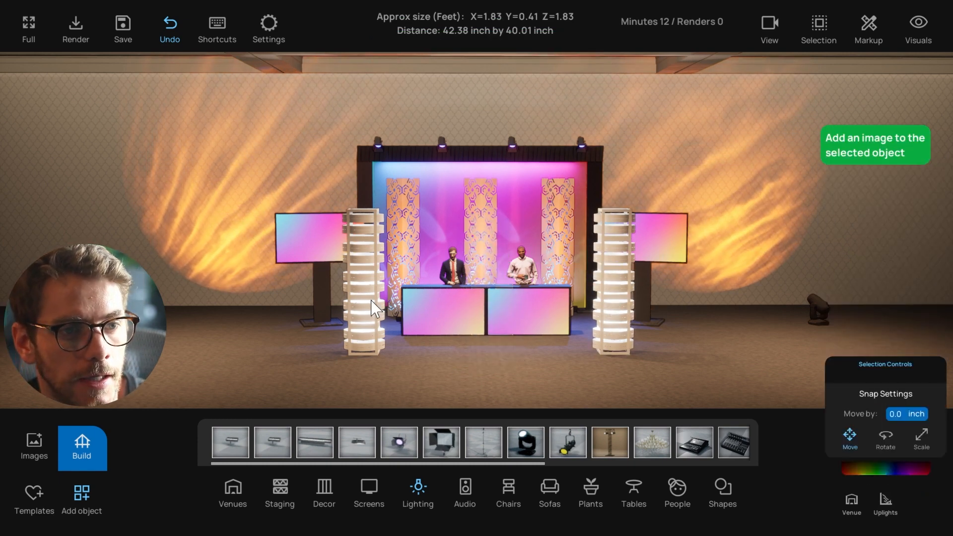
- Copy both columns together toward the front, shift the copies sideways, and delete them
click(621, 290)
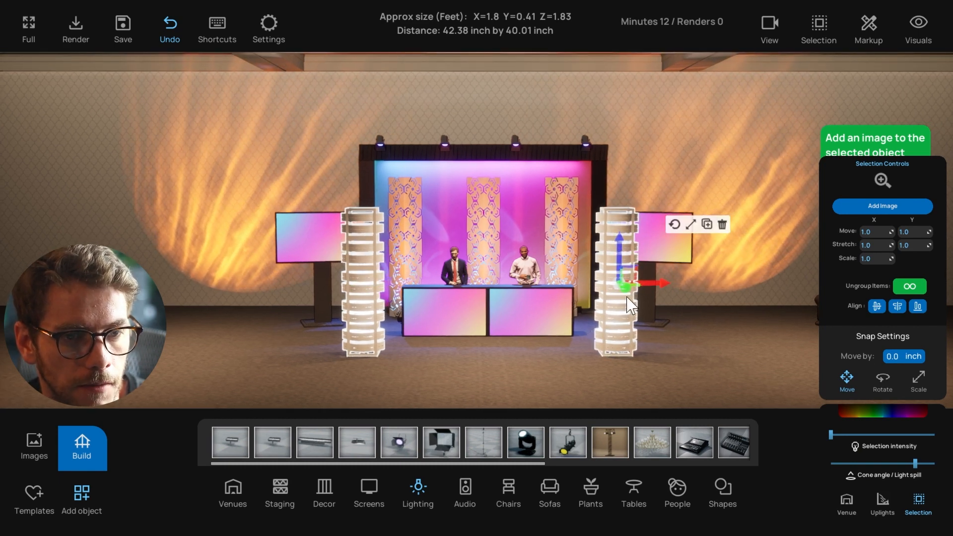
mouse_move(628, 290)
alt+mouse_down()
mouse_move(636, 315)
mouse_move(631, 304)
alt+mouse_up()
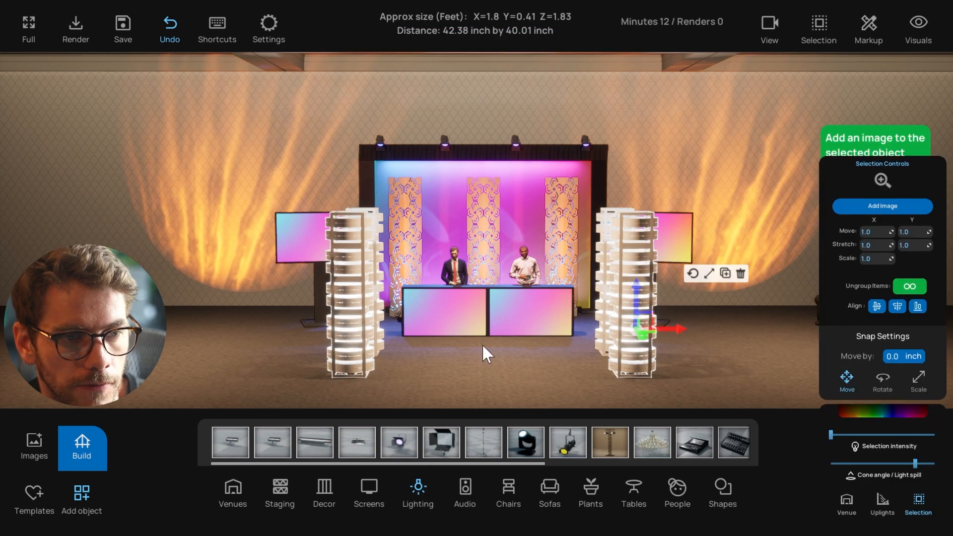
drag(676, 328, 544, 332)
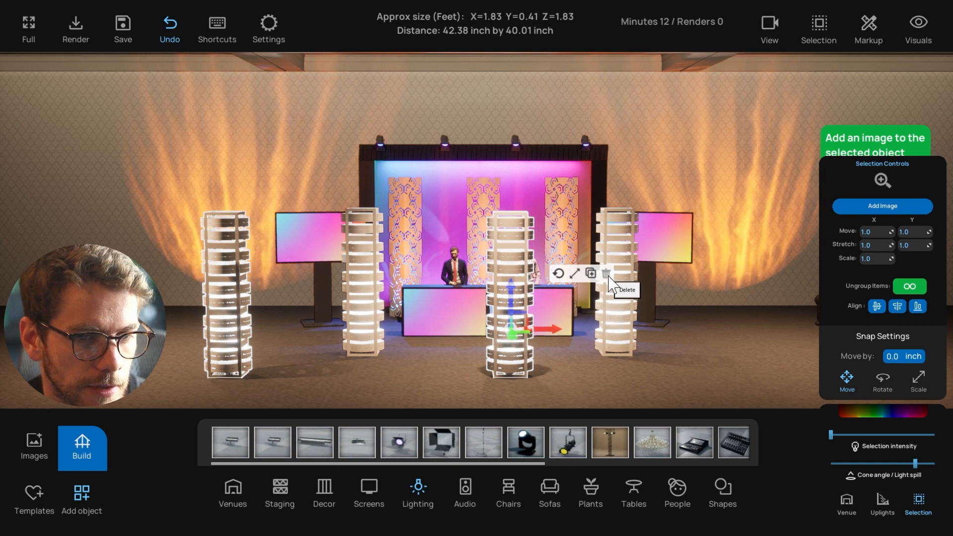
click(606, 275)
- Move the right column slightly inward toward the desk and clear the selection
click(378, 293)
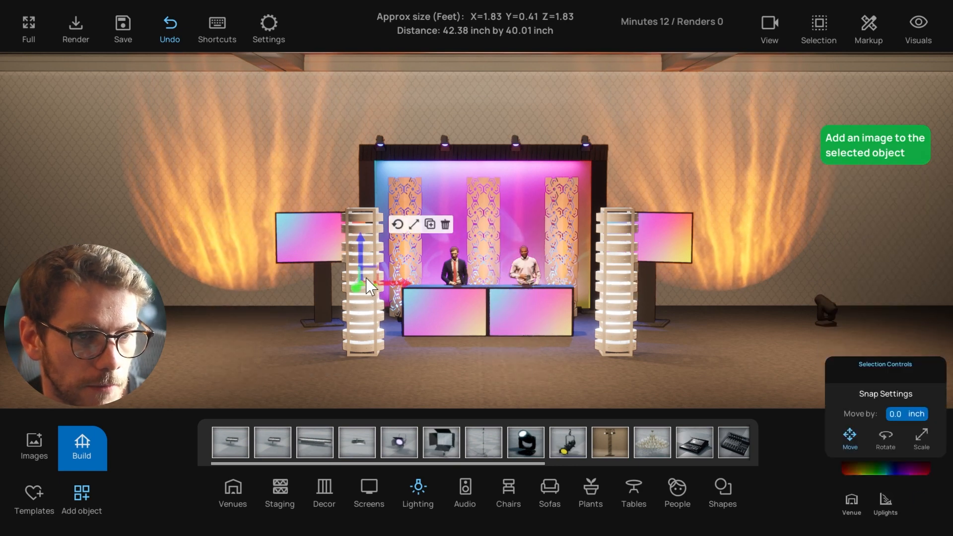
click(620, 293)
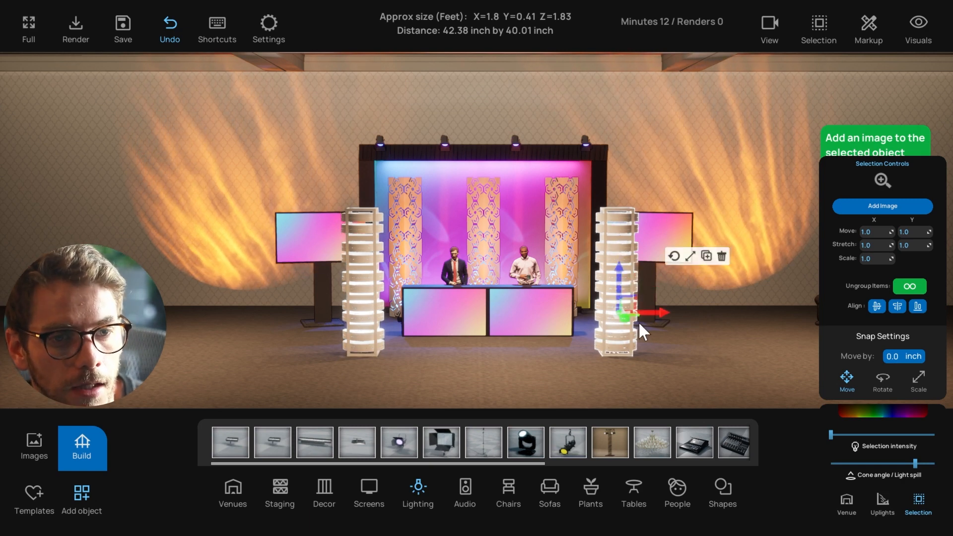
drag(639, 321, 633, 313)
click(502, 377)
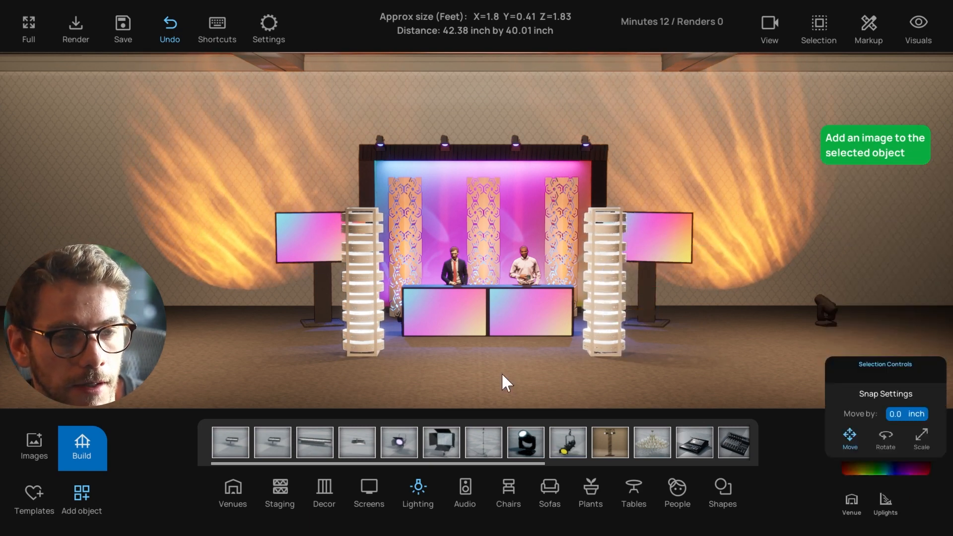
- Select both columns, duplicate them and shift the copies sideways, then remove the copies
click(610, 316)
click(380, 293)
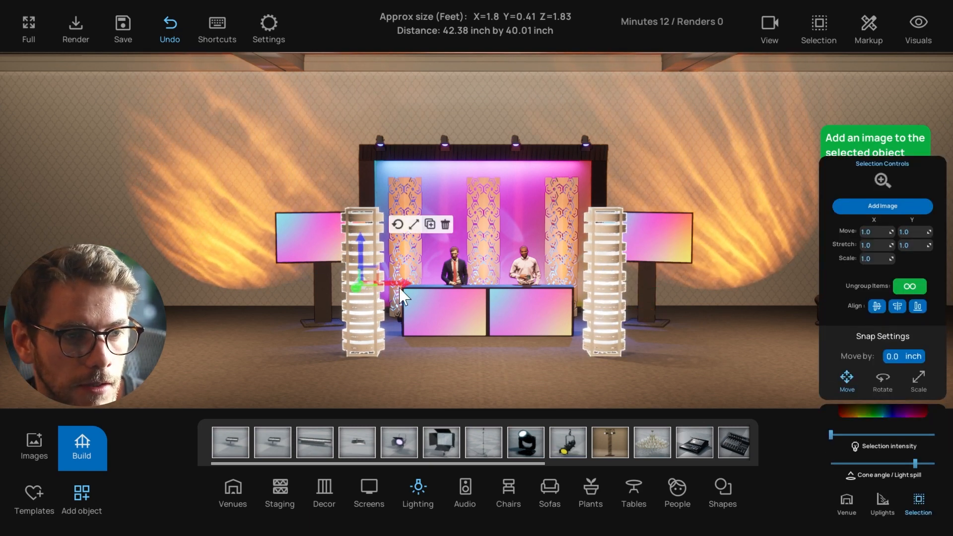
key(ctrl+d)
drag(387, 282, 450, 296)
click(530, 224)
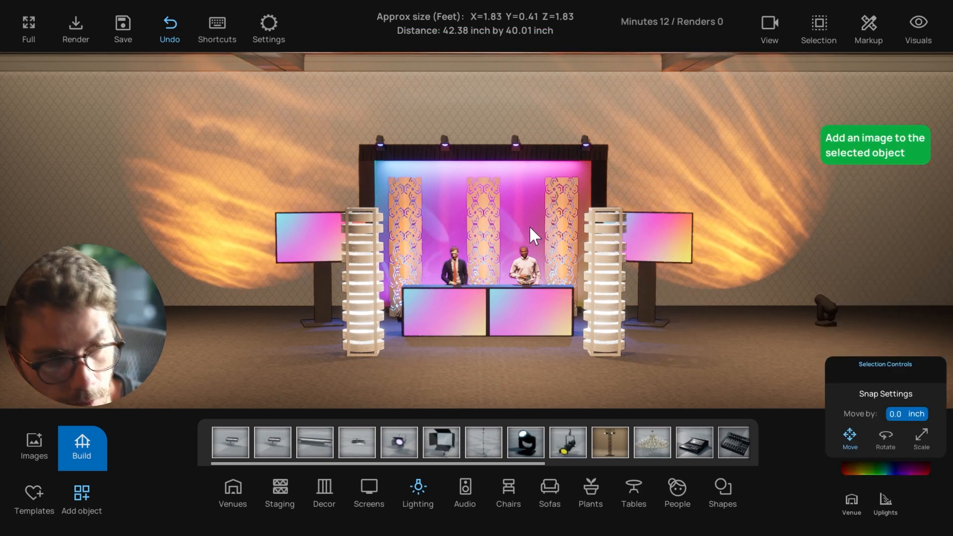
- Move the right and left columns outward past the side screens, one on each side of the stage
right_drag(588, 324, 383, 305)
click(384, 304)
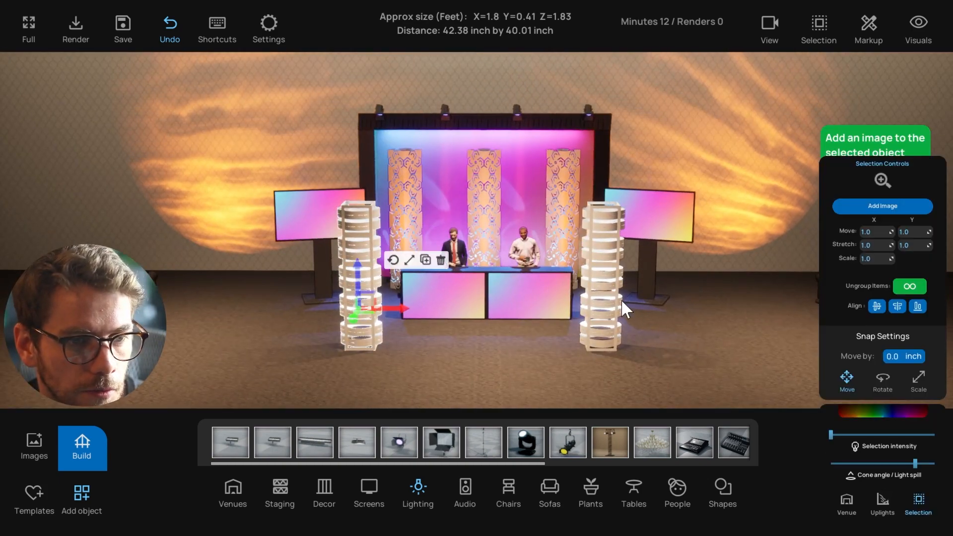
click(613, 291)
click(628, 293)
click(628, 306)
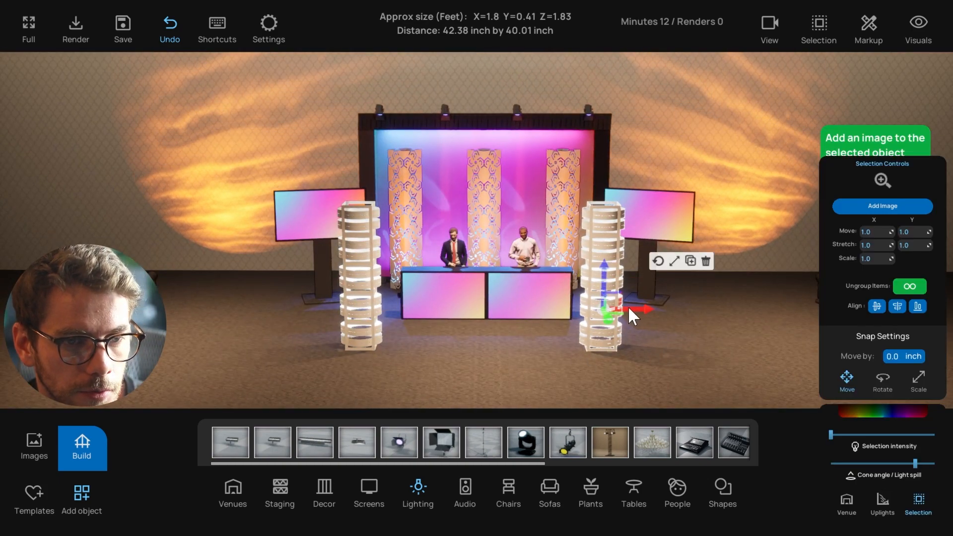
drag(628, 306, 821, 307)
click(367, 285)
drag(389, 284, 231, 287)
click(404, 368)
- Examine the stage set and its overhead lights from closer and farther viewpoints
scroll(440, 373, up, 5)
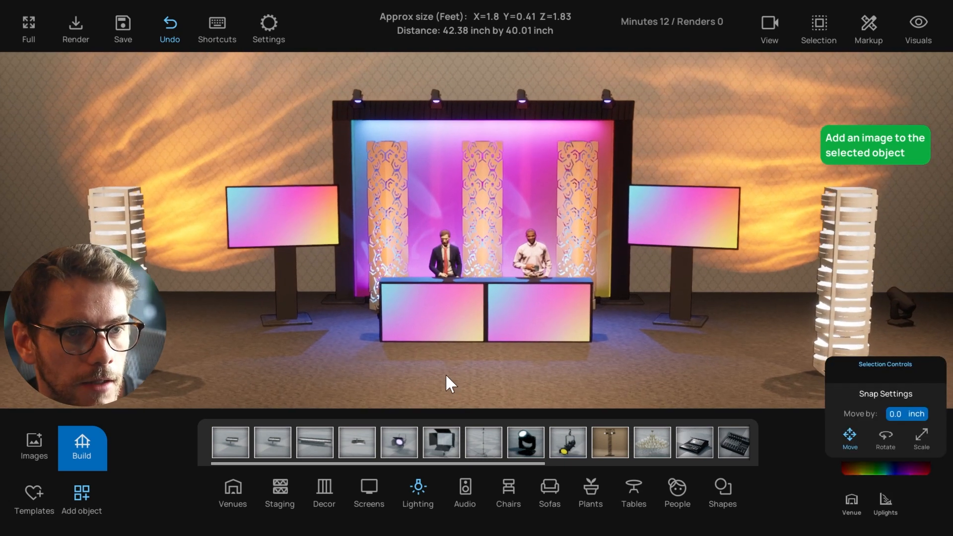
right_drag(460, 373, 469, 375)
click(436, 91)
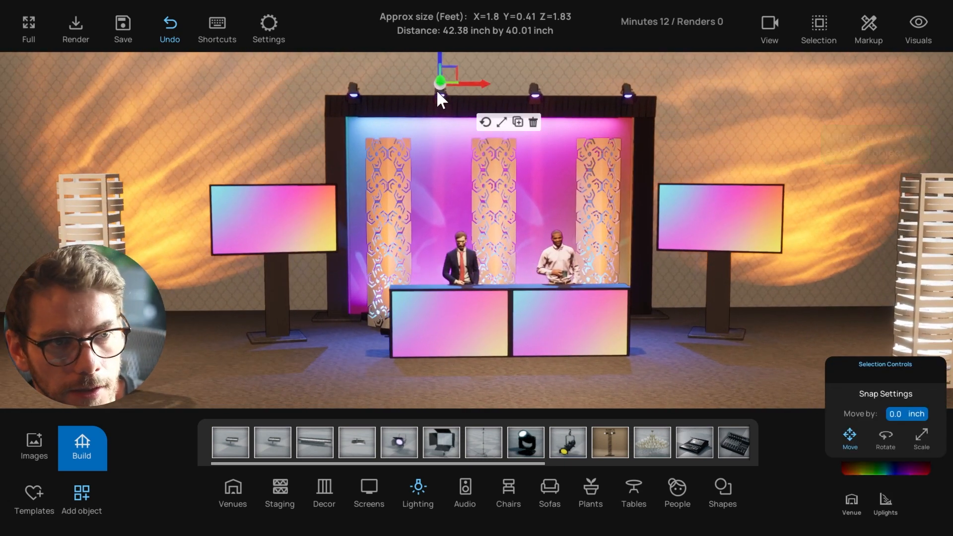
scroll(464, 192, down, 2)
right_drag(464, 192, 453, 229)
scroll(452, 233, down, 2)
click(384, 392)
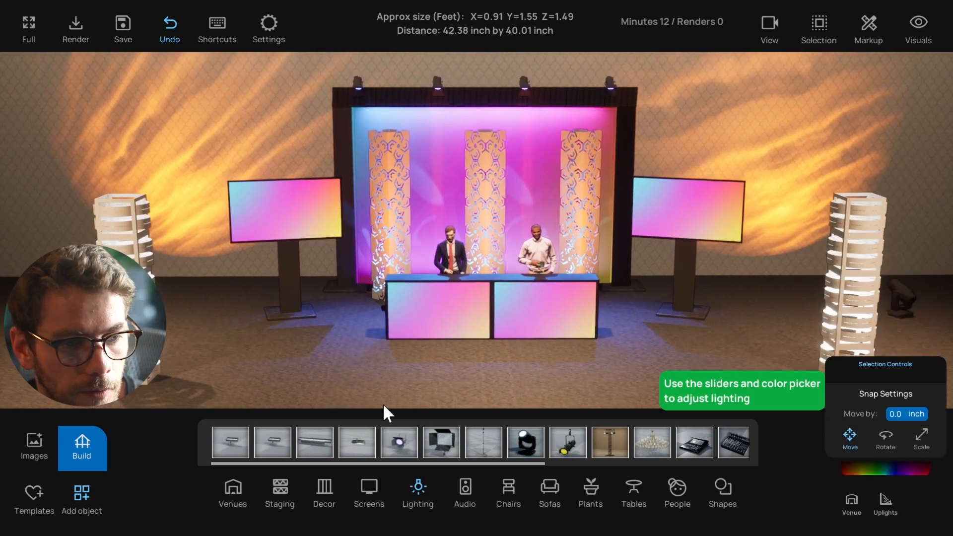
right_drag(448, 334, 421, 324)
scroll(438, 333, down, 4)
- Move both columns inward in front of the side screens and place an LED up light at the left column's base
click(201, 293)
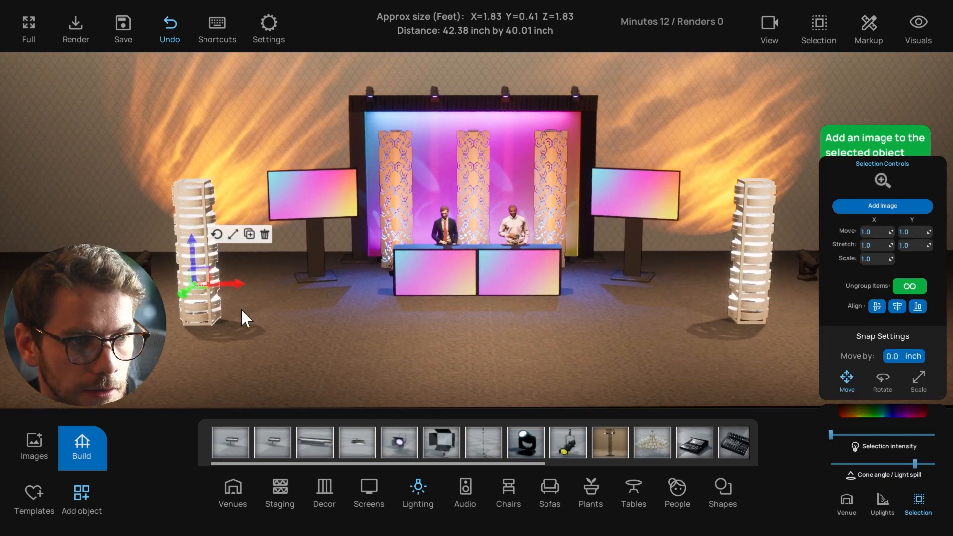
drag(243, 288, 350, 290)
drag(772, 292, 654, 283)
drag(311, 443, 320, 336)
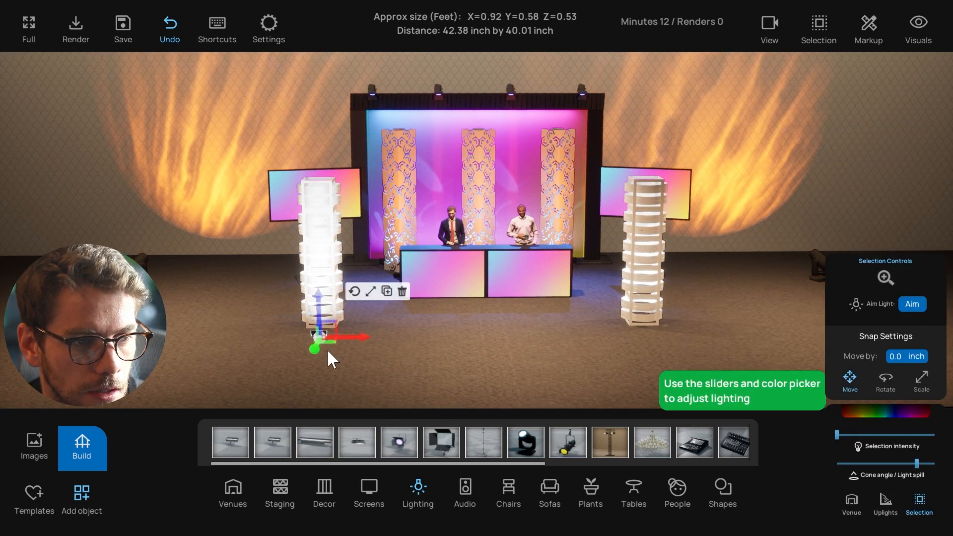
- Duplicate the right column twice and space the copies between the outer columns to form a row of four
click(667, 281)
mouse_move(668, 284)
mouse_down()
mouse_move(423, 286)
mouse_move(662, 285)
mouse_up()
key(ctrl+d)
key(ctrl+d)
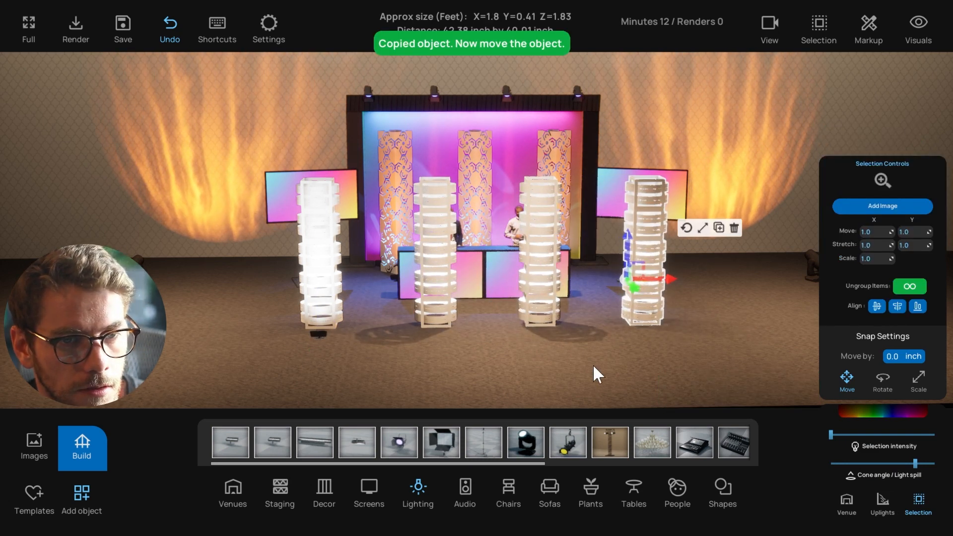
click(586, 362)
- Add and discard a separate up light at the second column, and copy the left column's light to the other three columns
drag(303, 442, 434, 343)
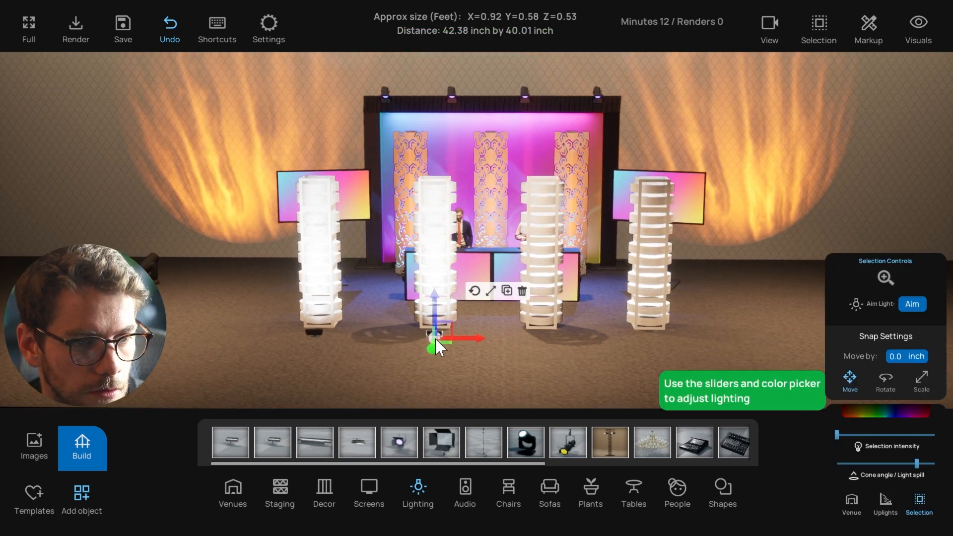
click(523, 291)
click(315, 332)
key(ctrl+d)
drag(362, 336, 690, 347)
click(690, 347)
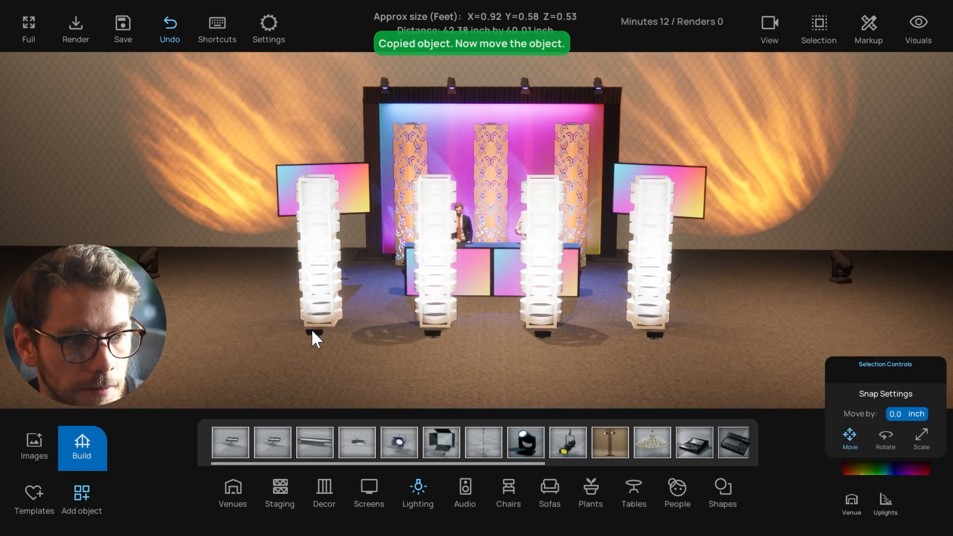
- Select the up lights under all four columns and group them
click(313, 330)
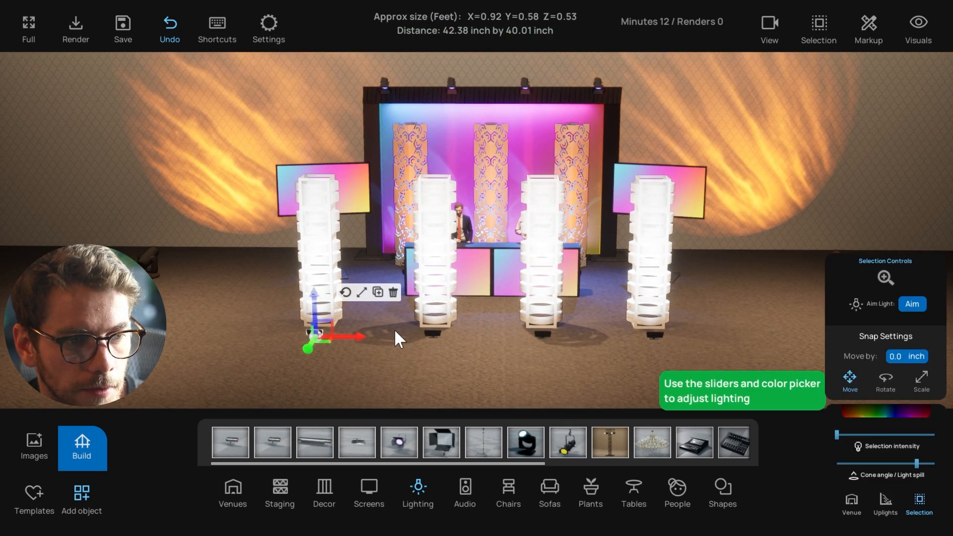
shift+click(657, 334)
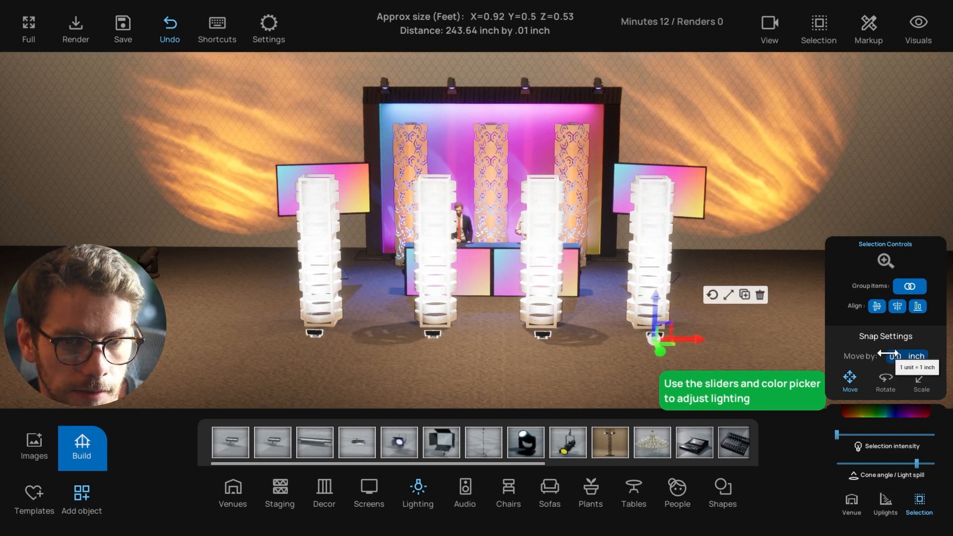
click(911, 283)
- Set the colour of the grouped column up lights to blue, hex sRGB 0059D4FF
click(541, 333)
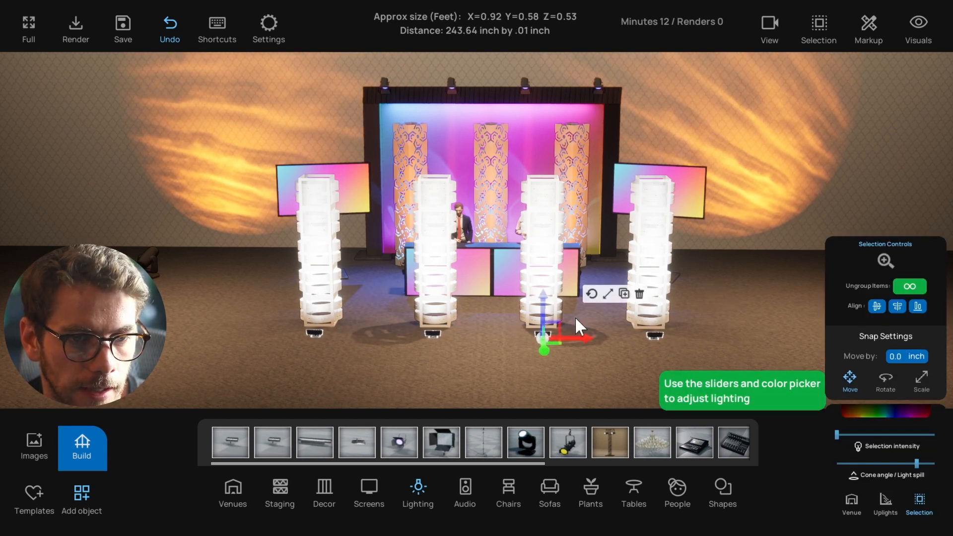
scroll(546, 374, up, 3)
click(856, 417)
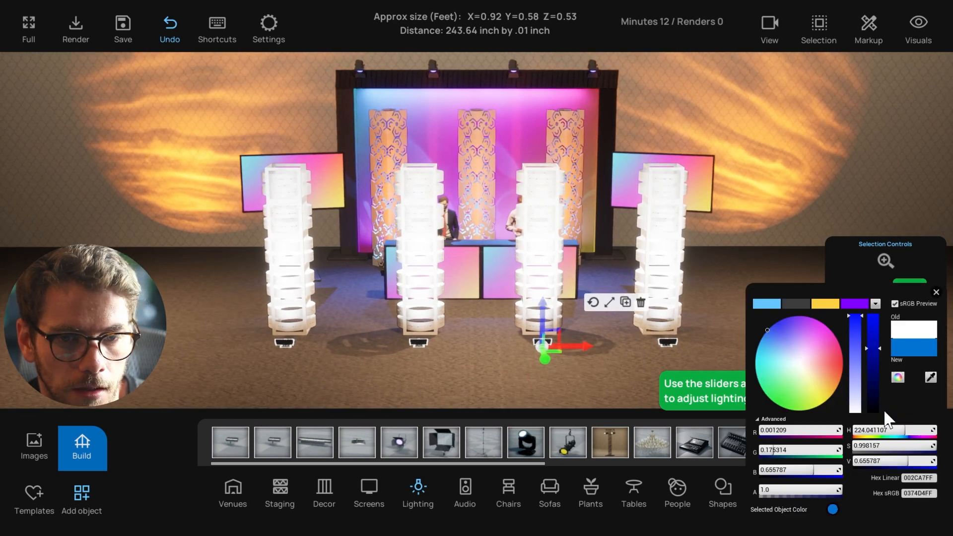
click(771, 326)
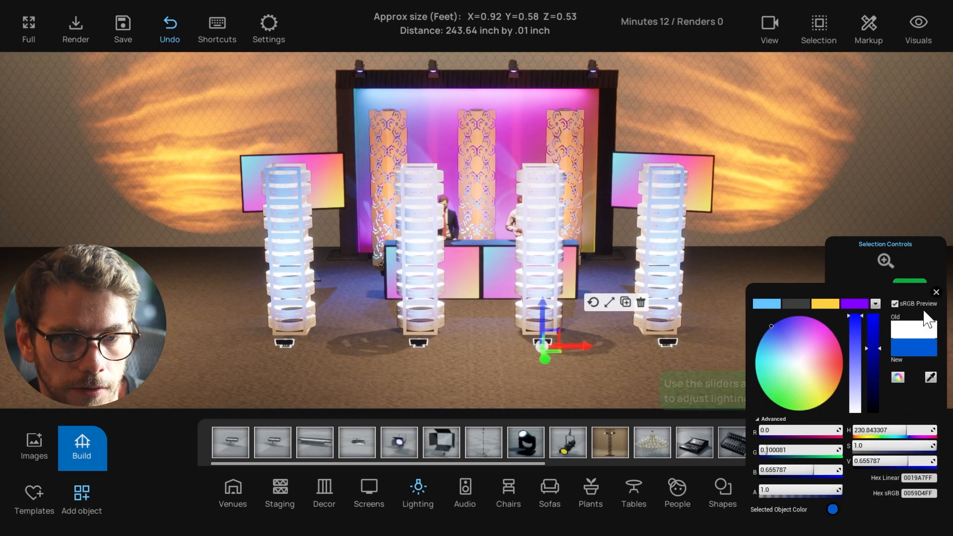
- Brighten the grouped column up lights' blue to hex sRGB 006DFFFF and raise their intensity slightly
drag(874, 330, 874, 313)
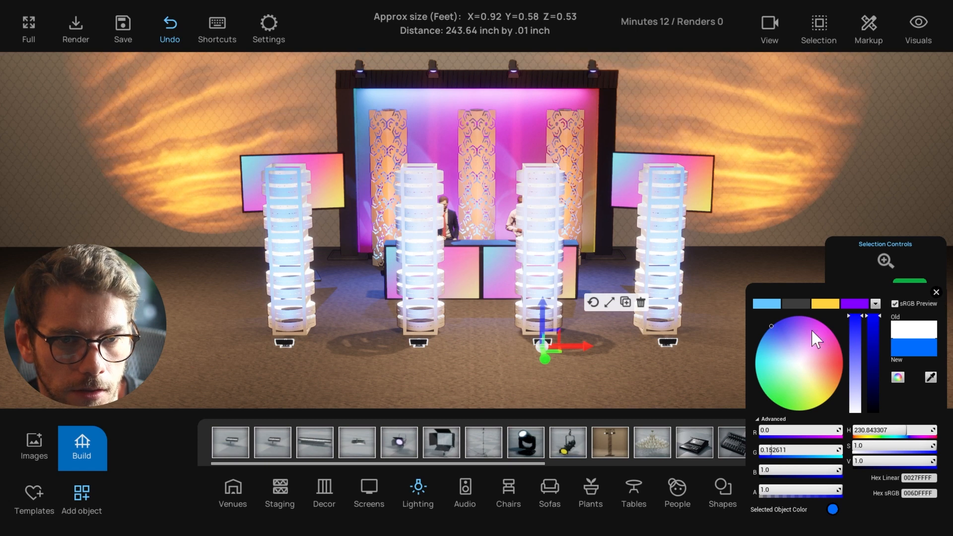
click(937, 293)
drag(838, 436, 848, 436)
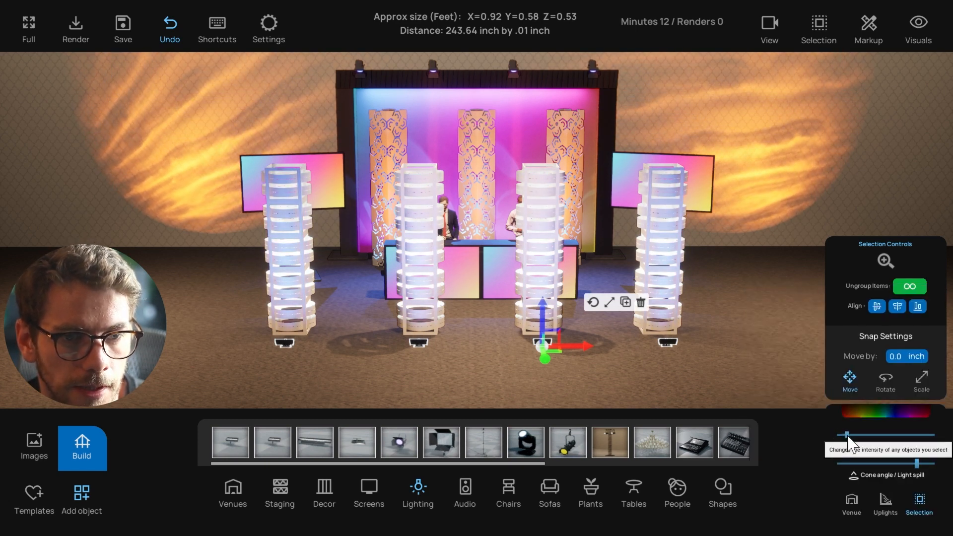
right_drag(668, 384, 658, 373)
drag(848, 435, 859, 435)
right_drag(631, 371, 617, 369)
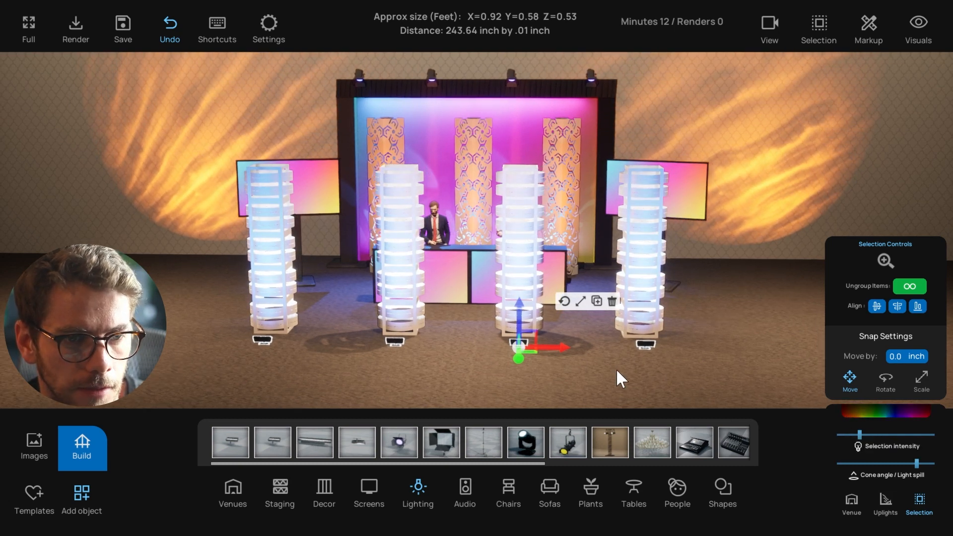
- Add the four columns to the up light selection and shift the whole row slightly to the right
shift+click(528, 282)
shift+click(654, 261)
shift+click(400, 293)
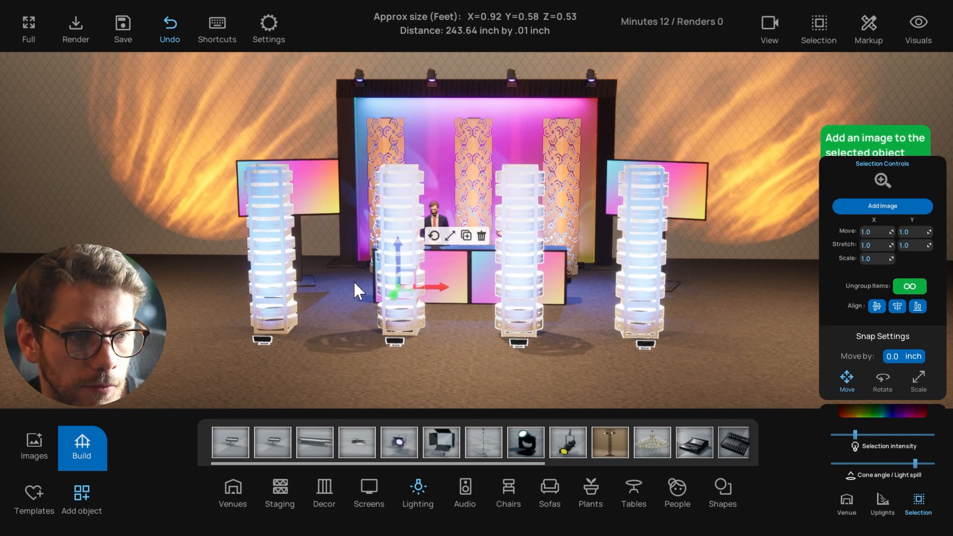
shift+click(284, 253)
mouse_move(300, 254)
mouse_down()
mouse_move(313, 254)
mouse_move(306, 253)
mouse_up()
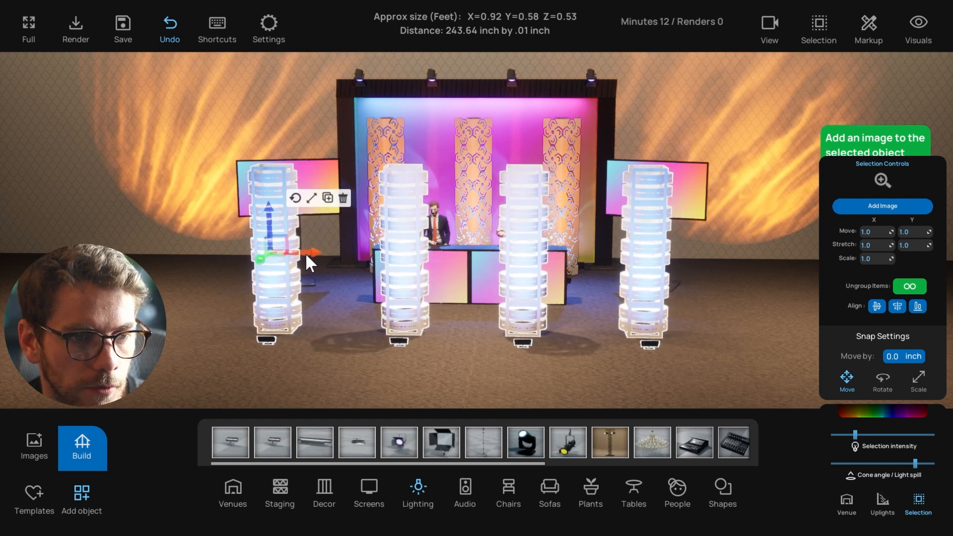
click(83, 445)
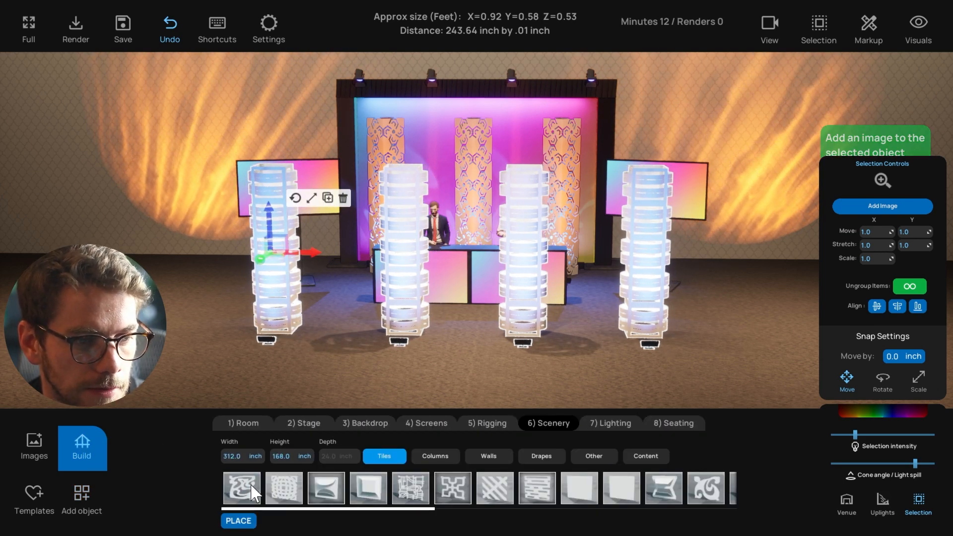
click(102, 492)
click(394, 367)
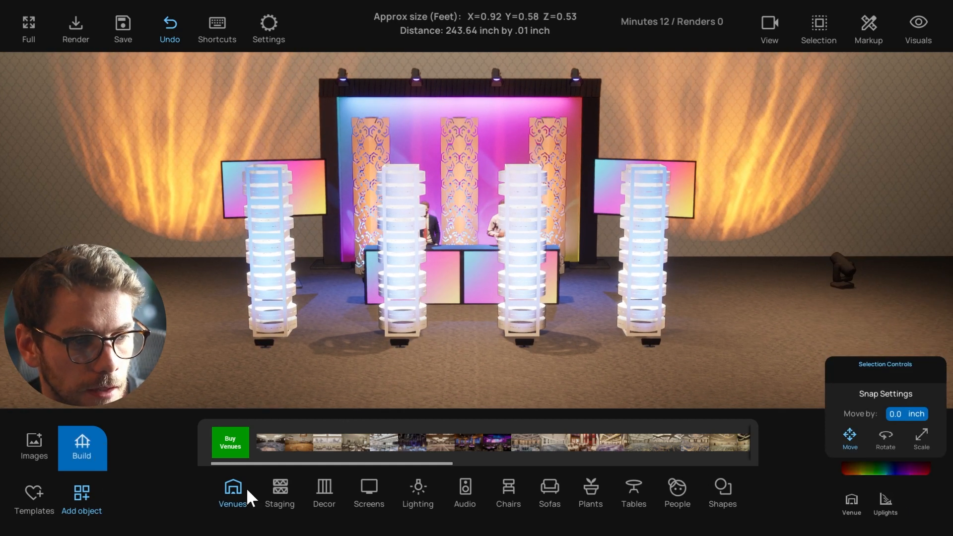
click(417, 495)
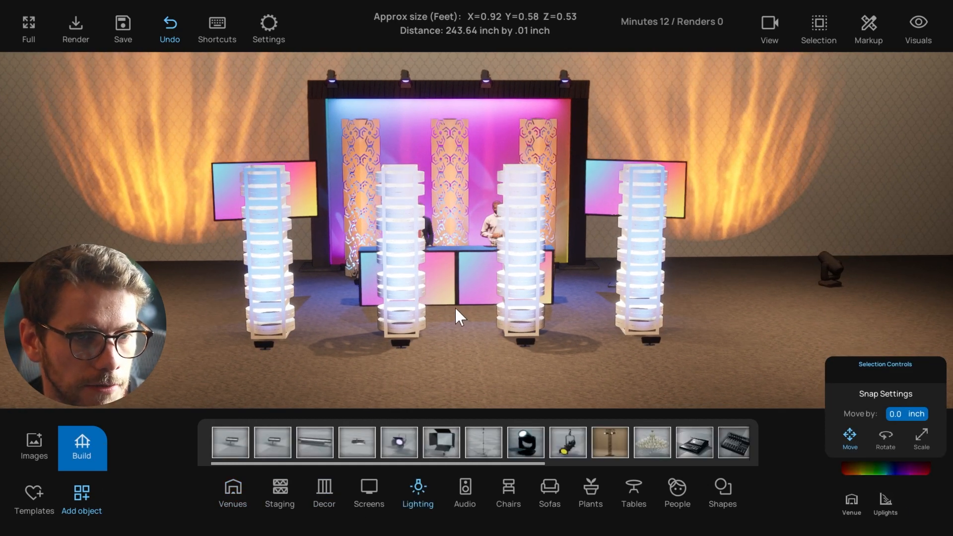
- Examine the lit column row and the up light groups by selecting them and viewing the stage from several angles
right_drag(455, 306, 509, 318)
click(300, 270)
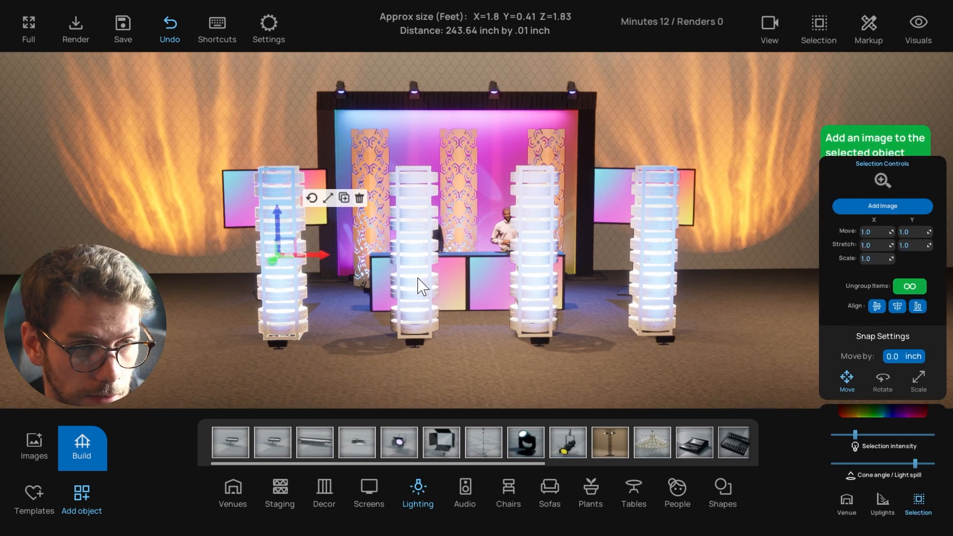
click(423, 281)
click(533, 292)
click(663, 323)
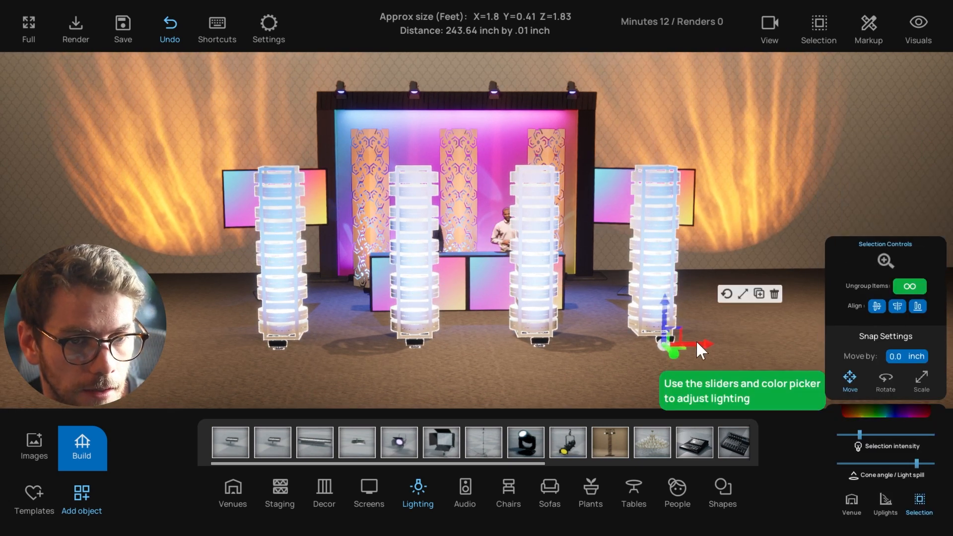
click(528, 357)
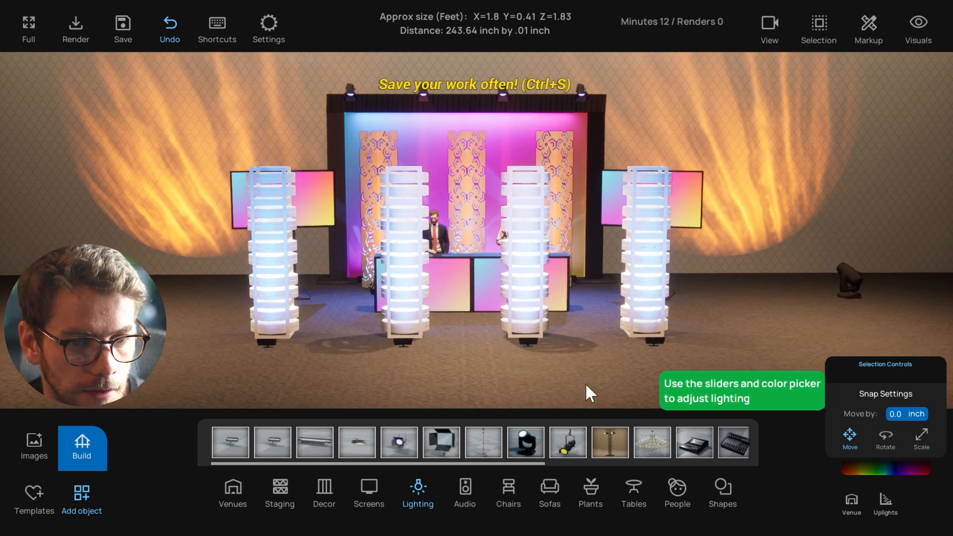
right_drag(580, 384, 517, 294)
click(515, 293)
click(458, 365)
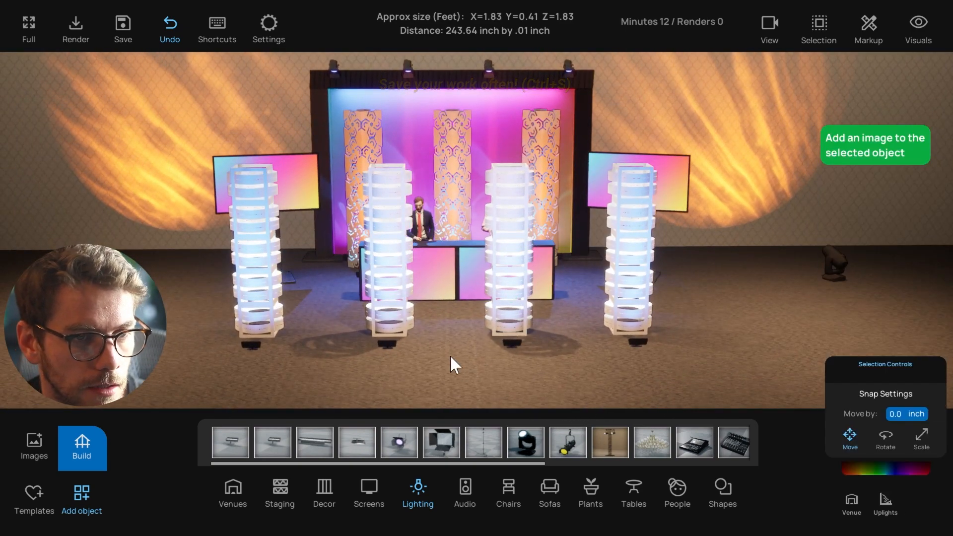
right_drag(451, 363, 396, 240)
click(395, 239)
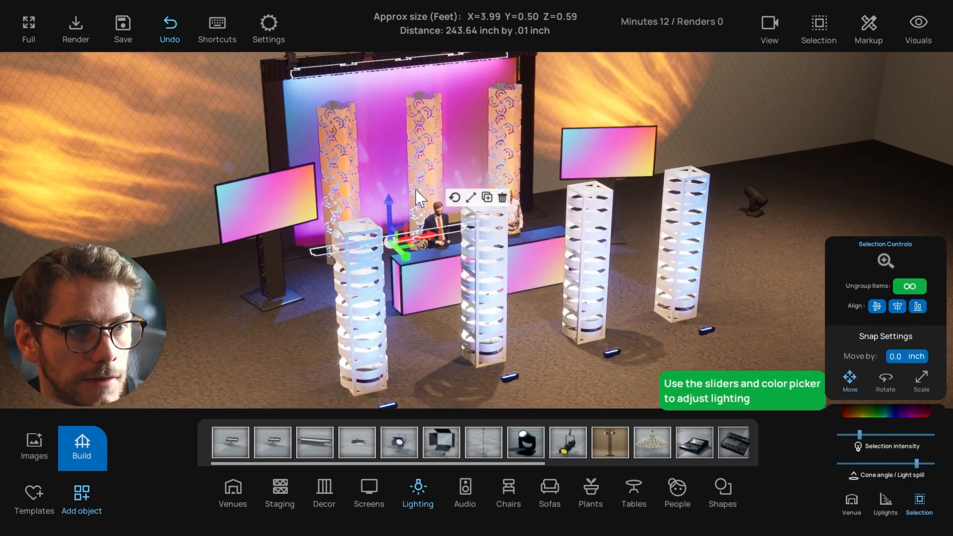
right_drag(416, 192, 574, 219)
- Select the right TV screen with its stand as one group and inspect it from closer up
click(573, 171)
right_drag(652, 246, 543, 211)
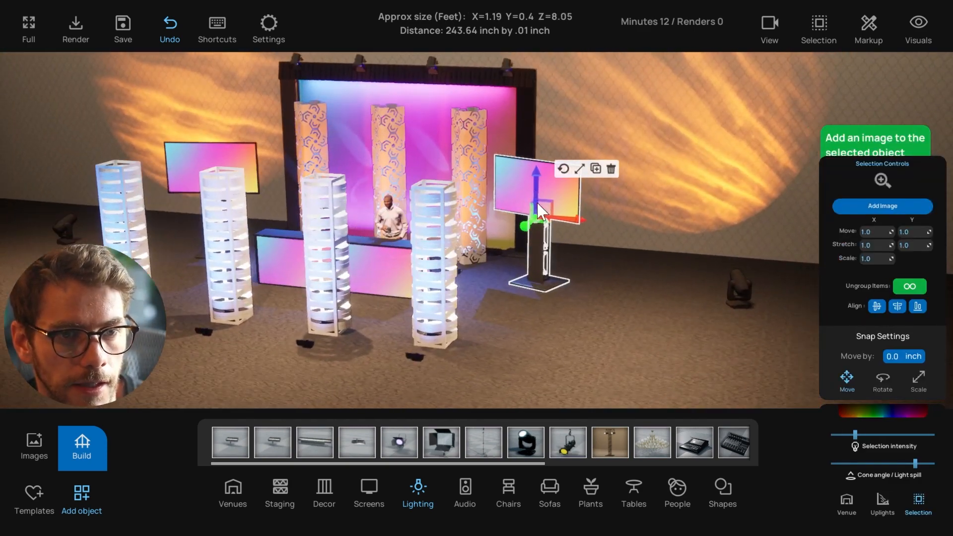
right_drag(567, 175, 522, 269)
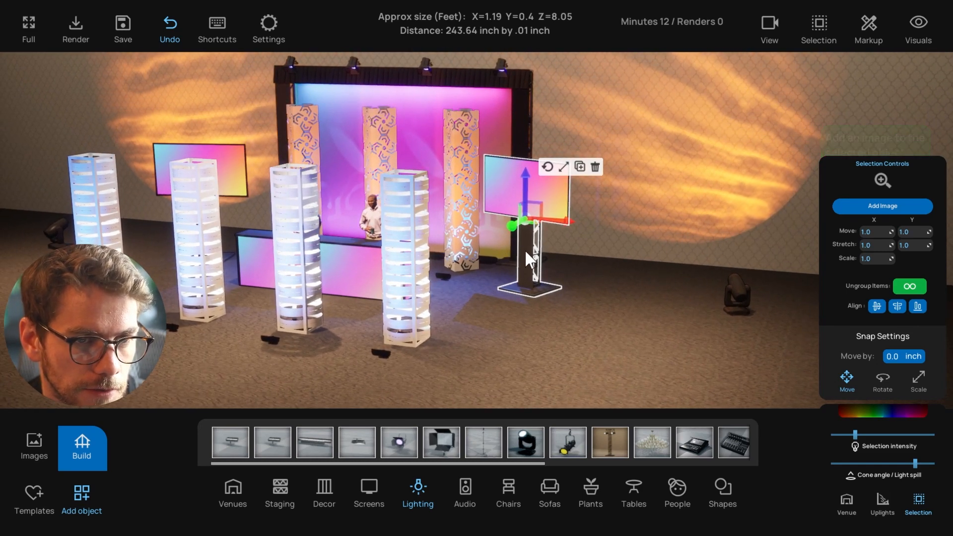
click(529, 289)
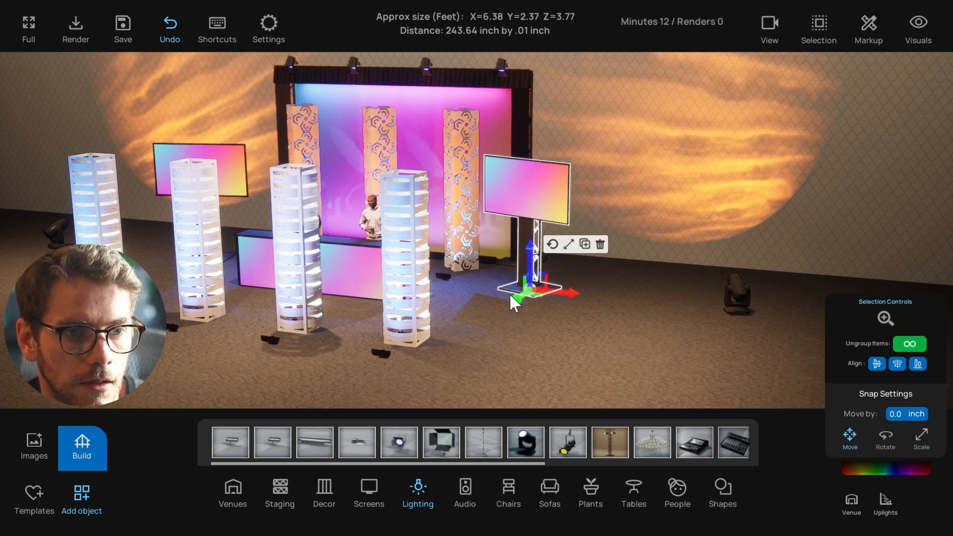
- Turn off group lock and select individual parts of the right TV screen and stand
click(820, 28)
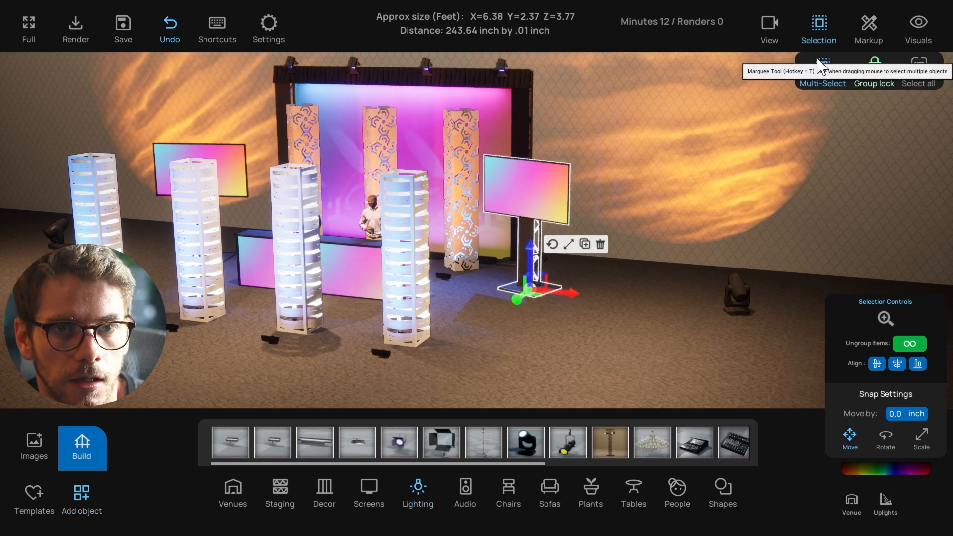
click(875, 69)
click(648, 305)
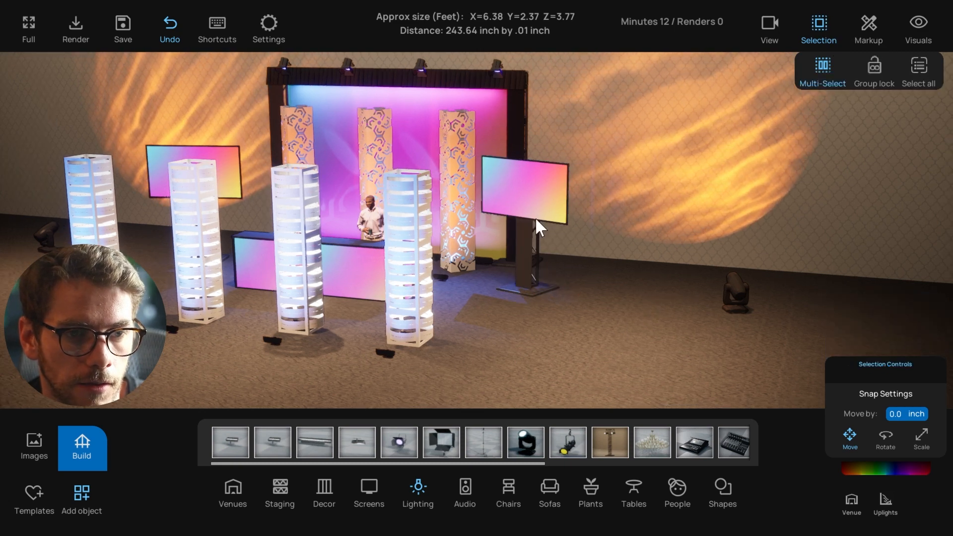
click(523, 249)
click(545, 313)
click(509, 207)
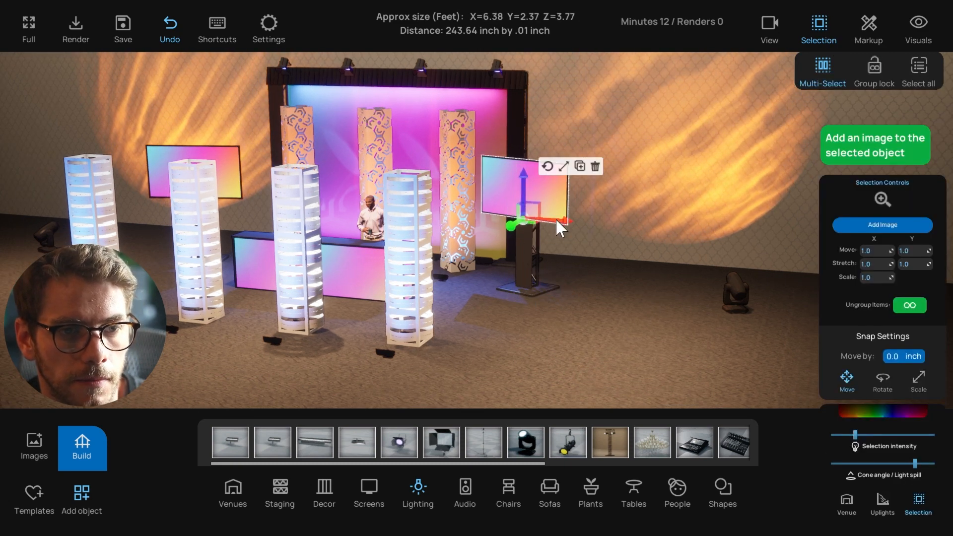
- Turn group lock back on and select the right TV screen and stand as a whole group
click(876, 72)
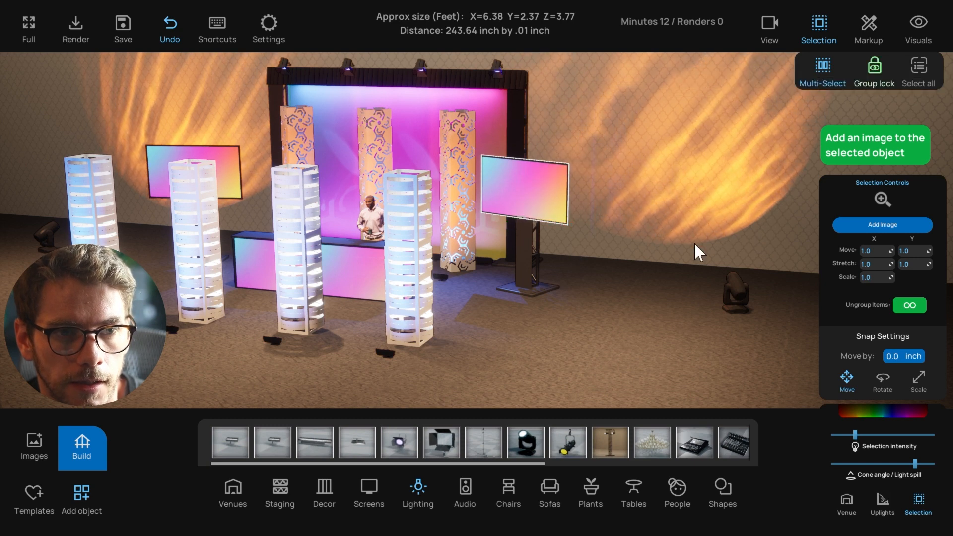
click(610, 297)
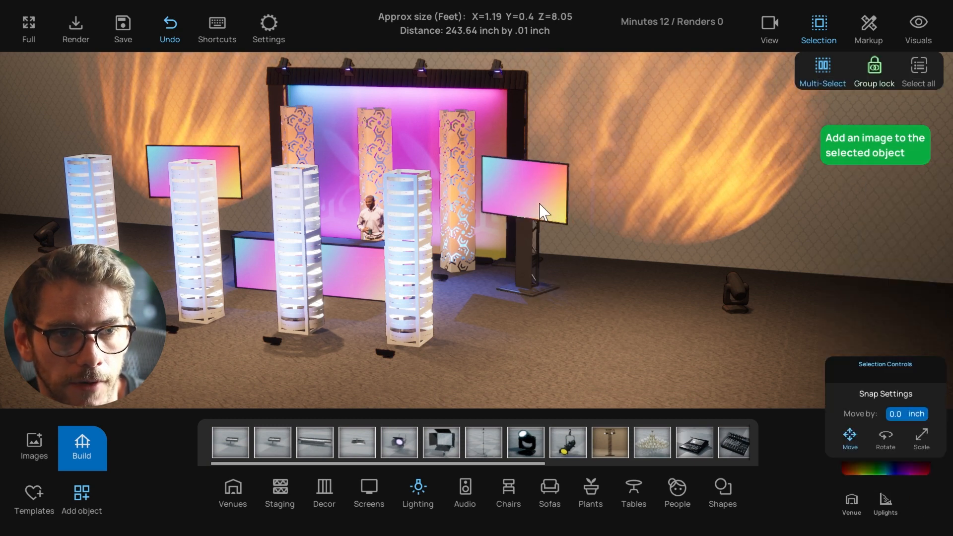
click(541, 209)
key(w)
key(d)
right_drag(476, 208, 486, 289)
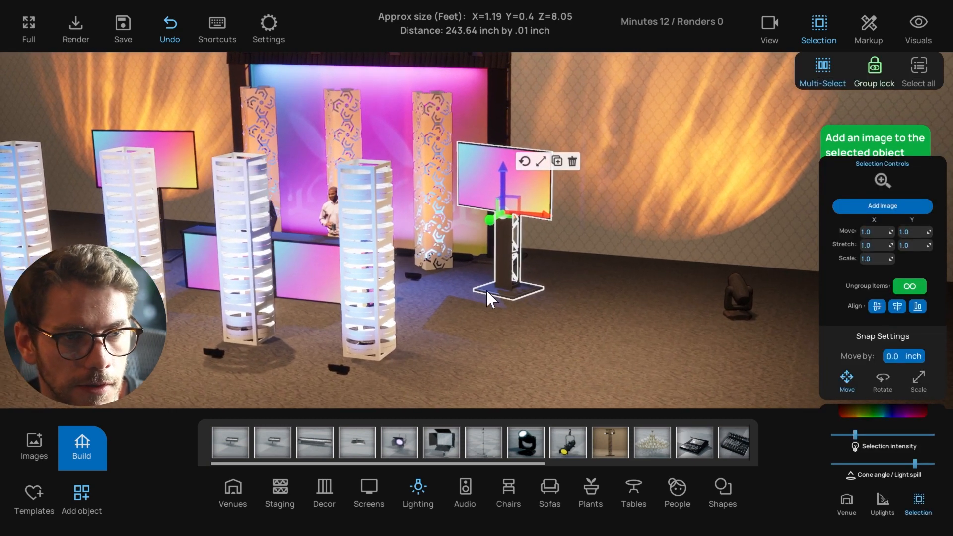
key(d)
- Turn off group lock and copy the truss from the right TV stand to a spot beside the screen
click(874, 79)
click(624, 220)
click(515, 212)
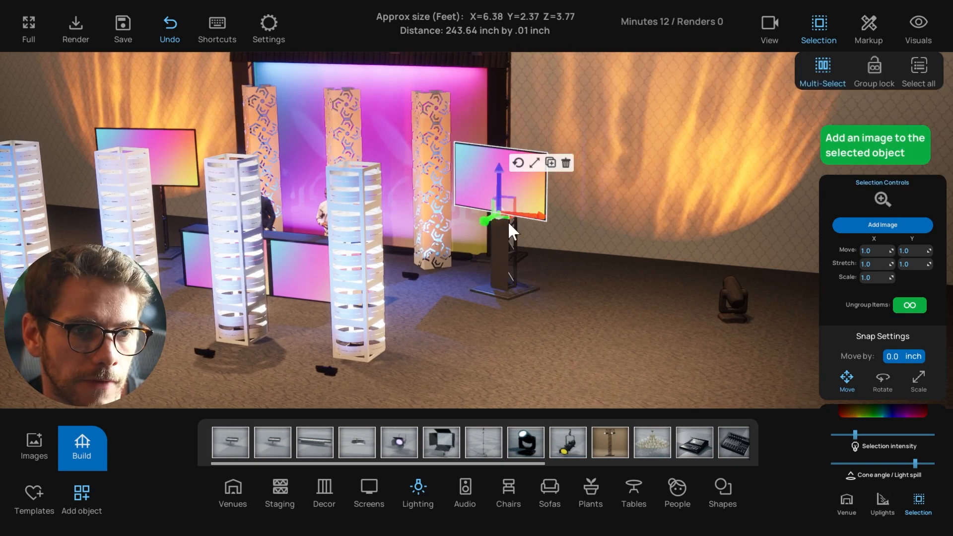
click(511, 243)
alt+drag(537, 292, 586, 308)
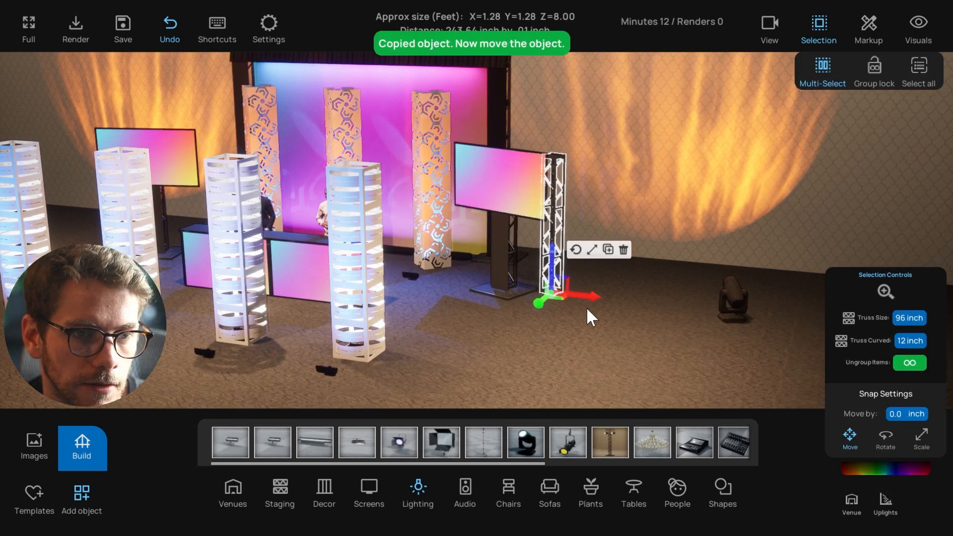
click(572, 349)
- Turn group lock back on and delete the copied truss beside the right TV stand
click(875, 69)
click(529, 184)
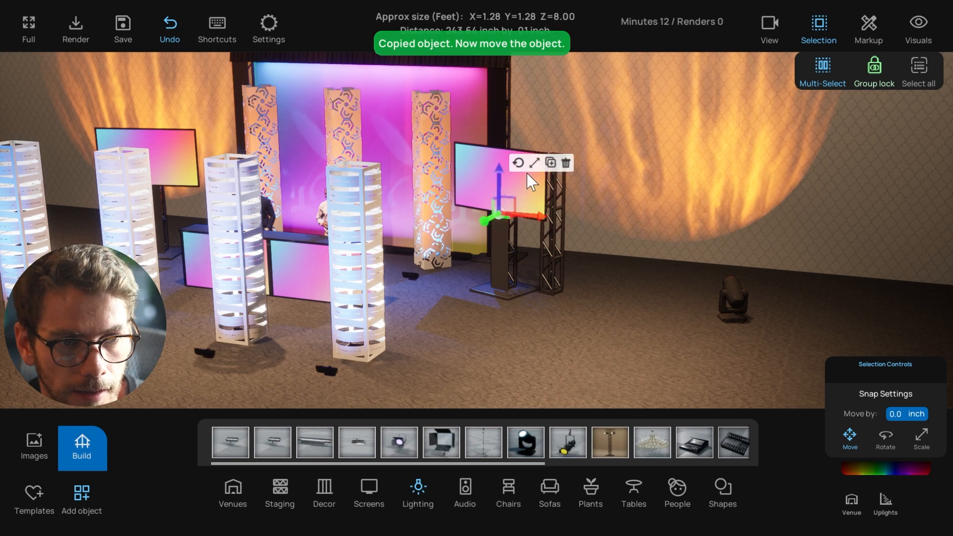
click(554, 269)
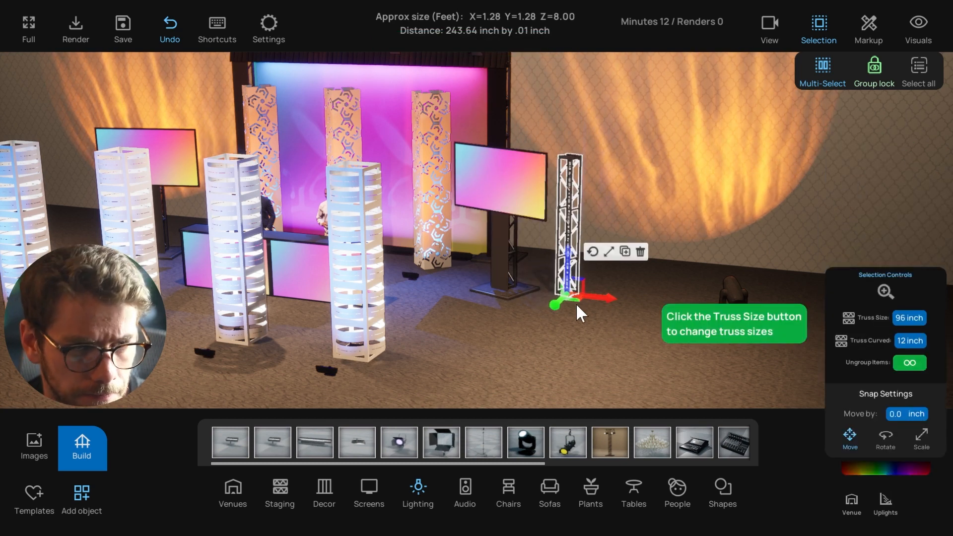
click(545, 272)
click(570, 238)
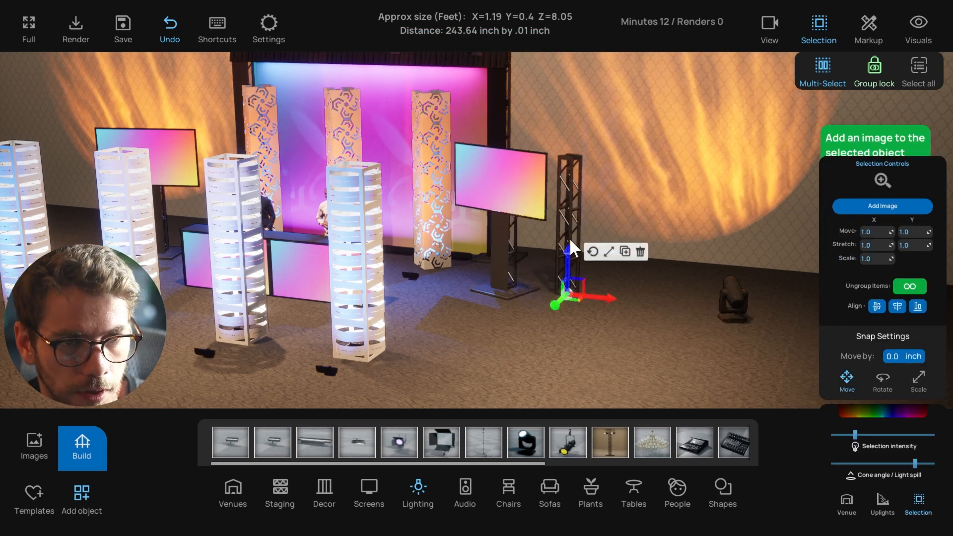
click(644, 252)
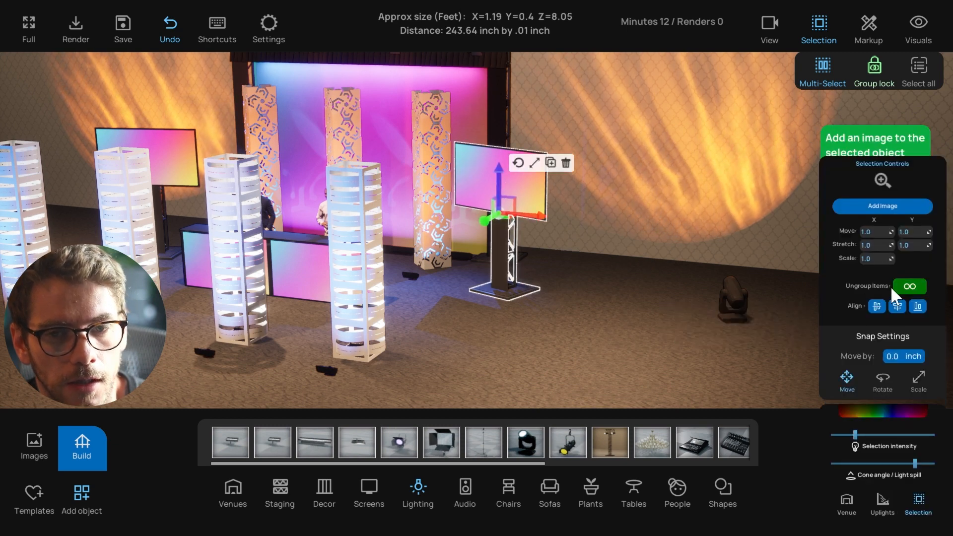
- Ungroup the right TV screen and stand, and select only the 96 inch truss inside the stand
click(917, 286)
click(512, 239)
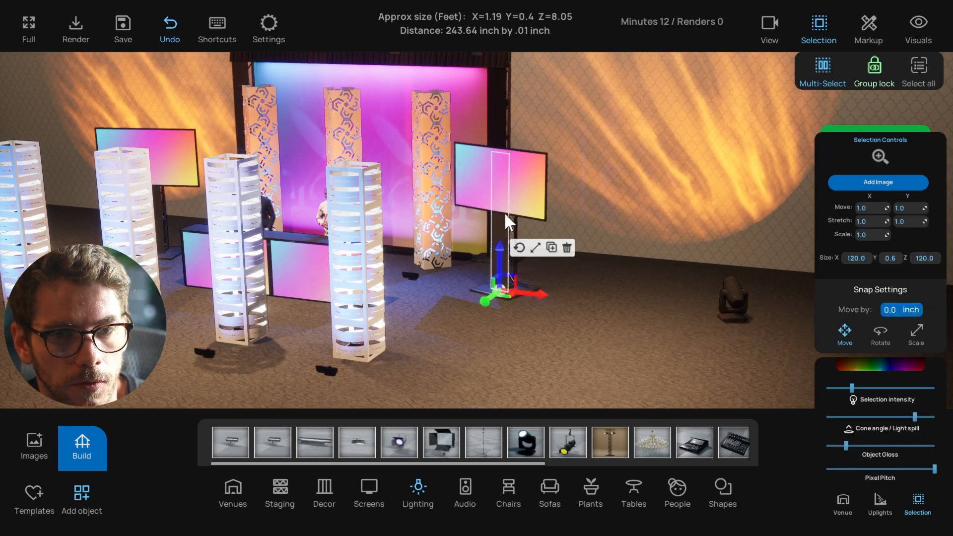
click(506, 216)
click(498, 248)
click(517, 229)
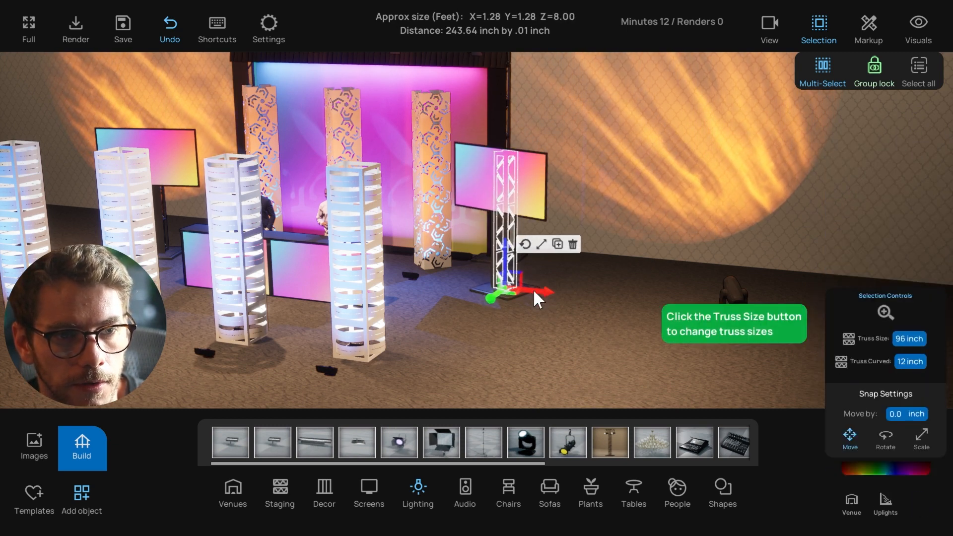
- Copy the truss to the right of the TV stand and move the copy closer to the stand
alt+drag(534, 292, 490, 213)
click(491, 214)
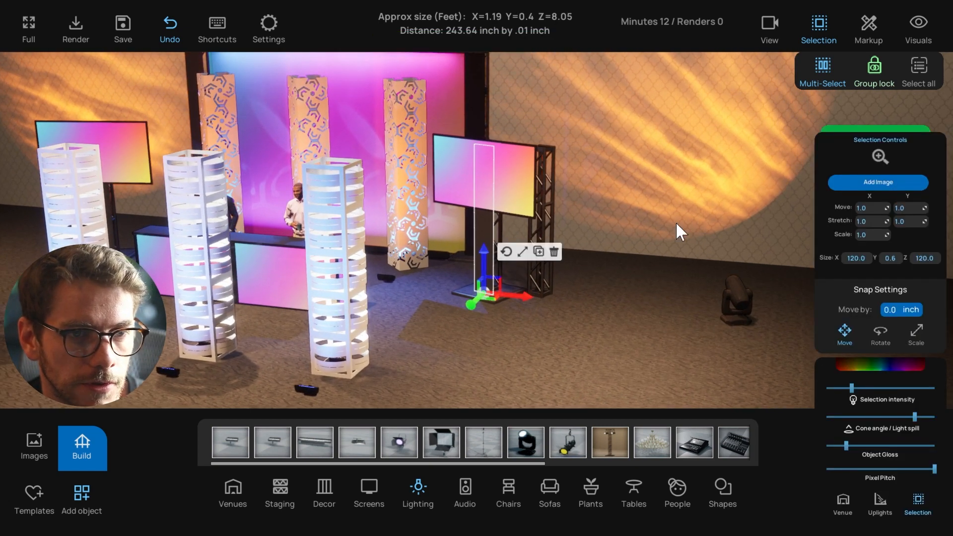
click(544, 250)
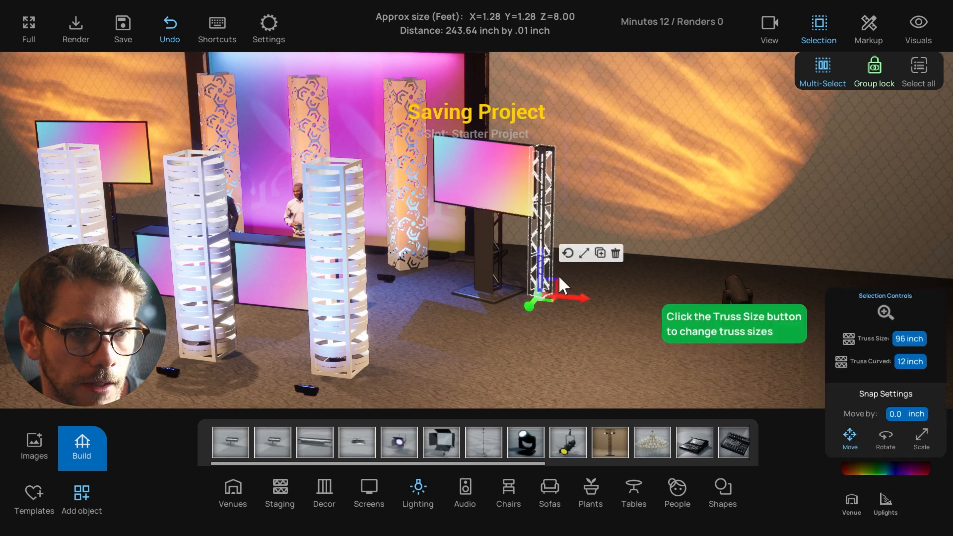
drag(550, 300, 543, 297)
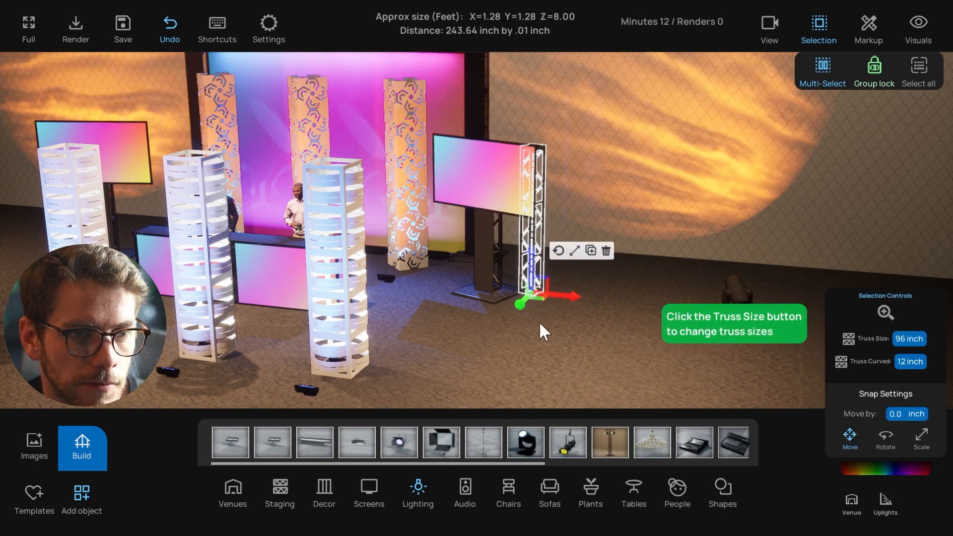
click(540, 322)
- Select the right TV screen, its stand and the copied truss together in the top view, and return to the front view
key(t)
scroll(574, 204, up, 4)
scroll(568, 226, up, 2)
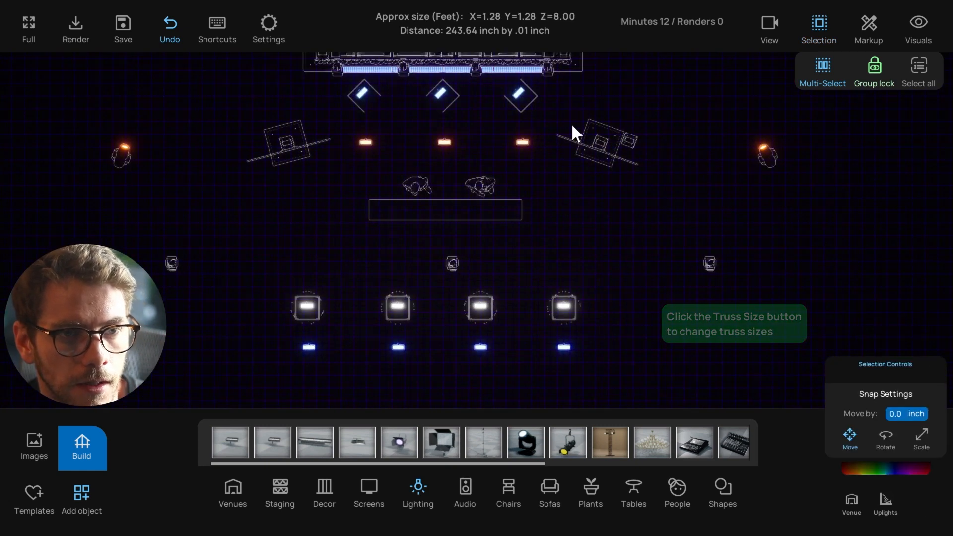
click(647, 185)
key(f)
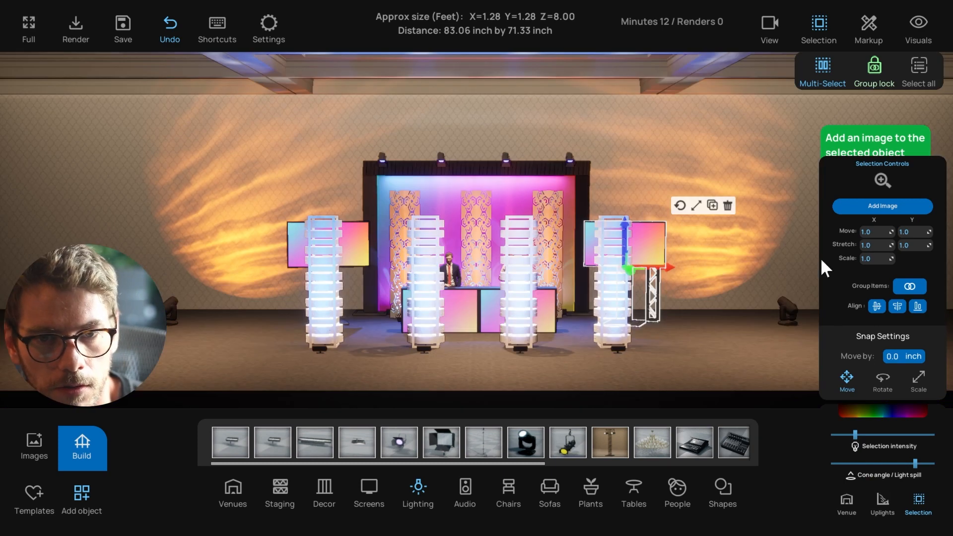
- Group the right TV screen, its stand and the copied truss, and select the truss to check the grouping
click(910, 286)
right_drag(808, 298, 659, 347)
click(659, 346)
click(640, 316)
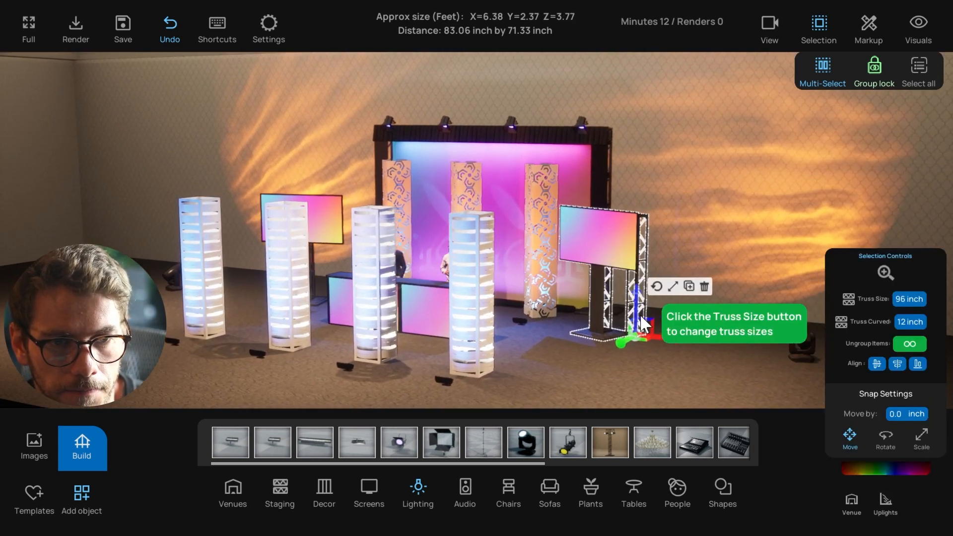
right_drag(640, 315, 566, 331)
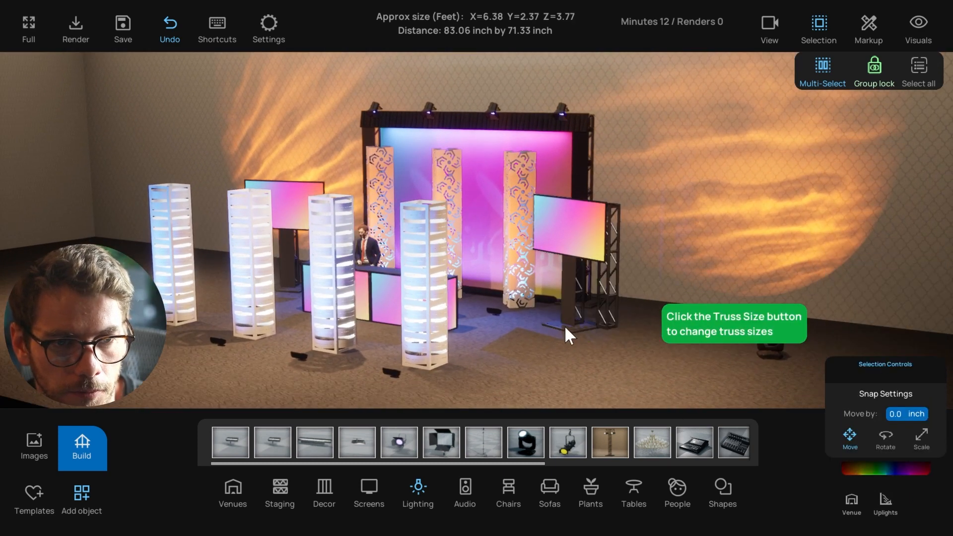
click(603, 345)
- Turn group lock off, delete only the copied truss beside the right TV stand, and turn group lock back on
click(875, 72)
click(607, 299)
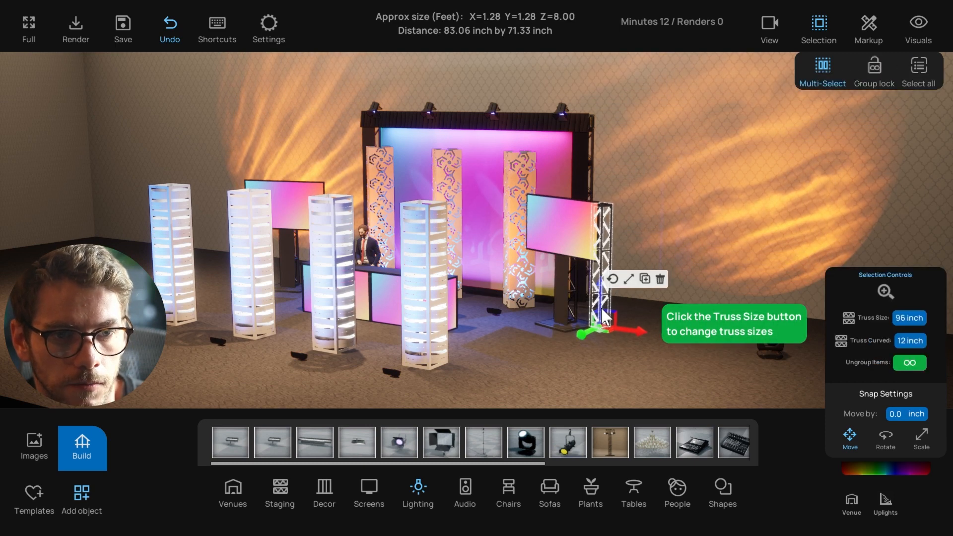
key(Delete)
right_drag(590, 317, 624, 299)
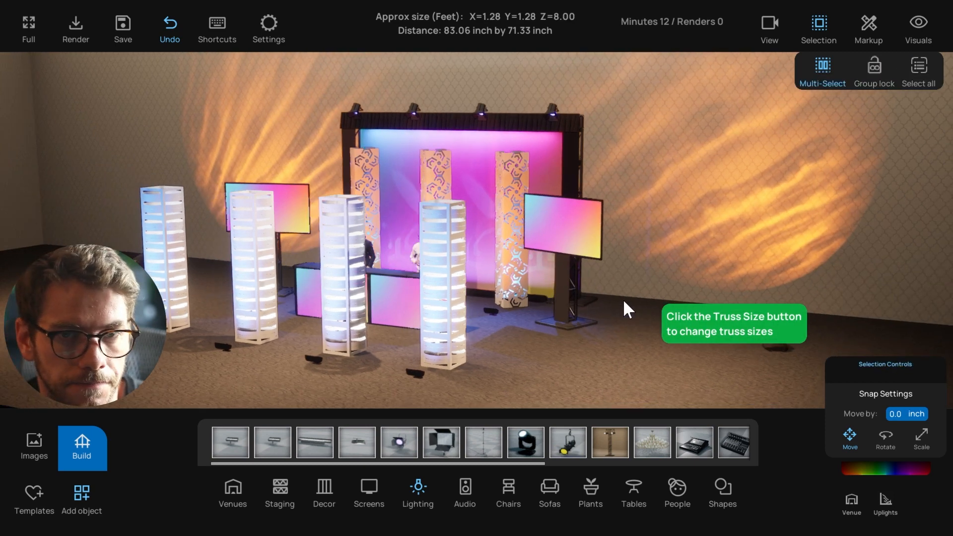
click(875, 72)
- Select the right TV stand and the nearest lit decor column to check their groups, and clear the selection in a front view
click(598, 320)
click(521, 343)
click(449, 338)
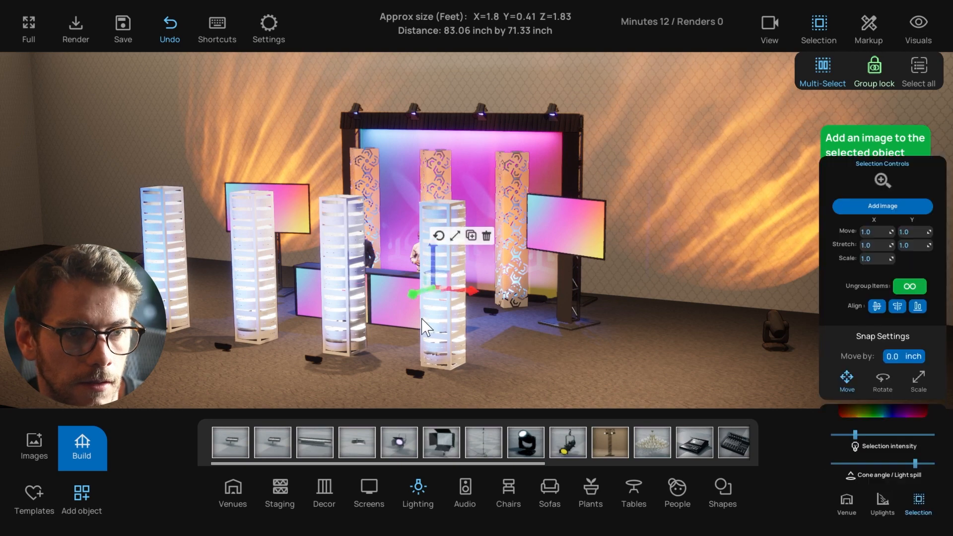
right_drag(382, 339, 423, 370)
click(553, 368)
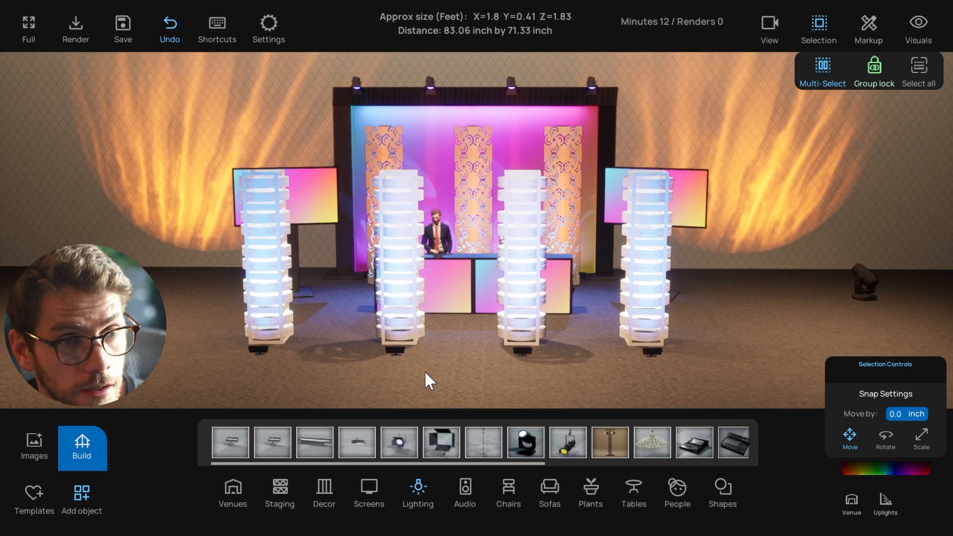
right_drag(431, 370, 465, 359)
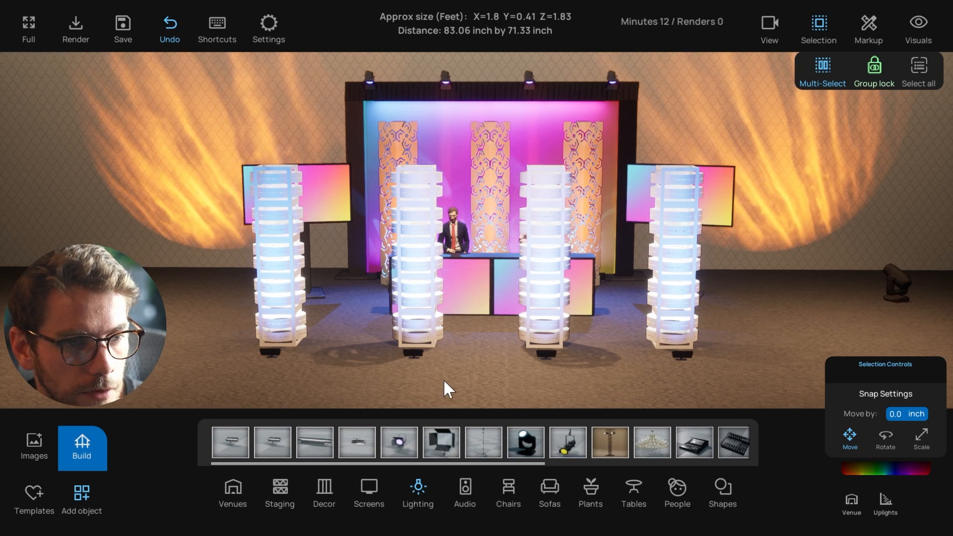
middle_drag(471, 379, 531, 378)
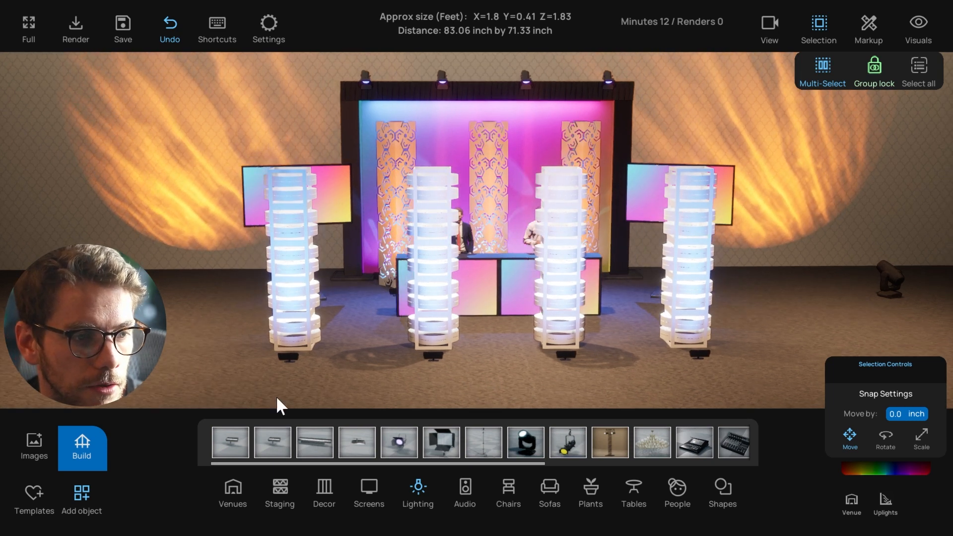
middle_drag(420, 358, 486, 375)
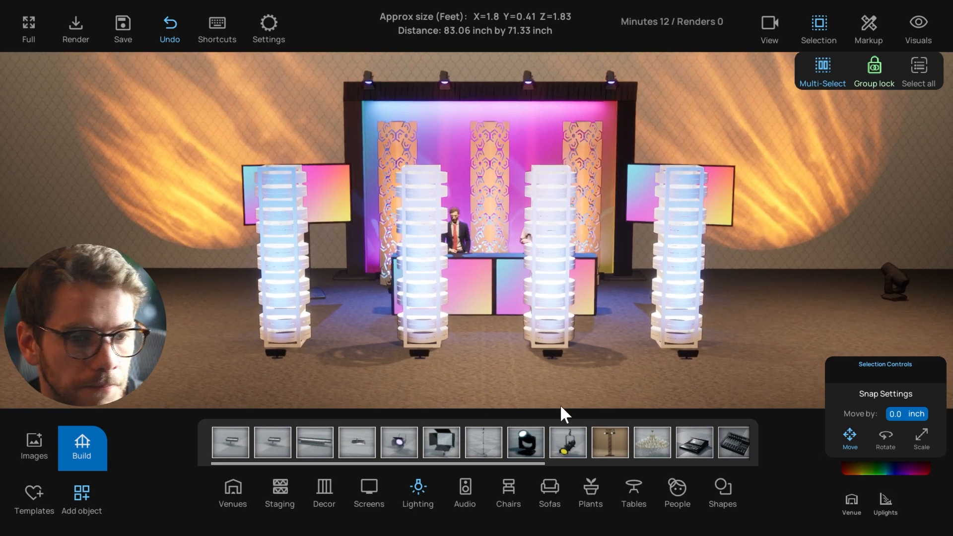